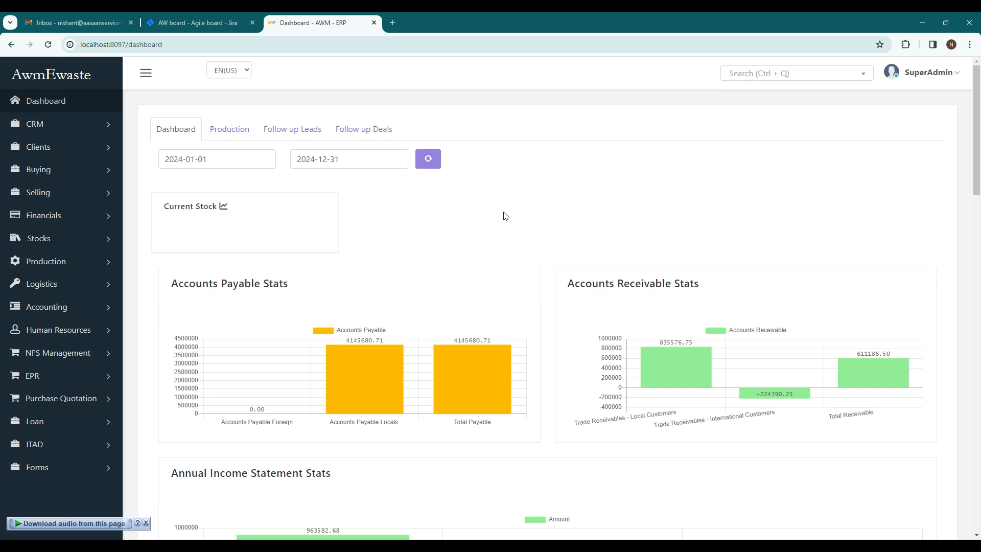
- Open the JEDDAH recycling unit for editing from the list of recycling units under Stocks
left_click(76, 240)
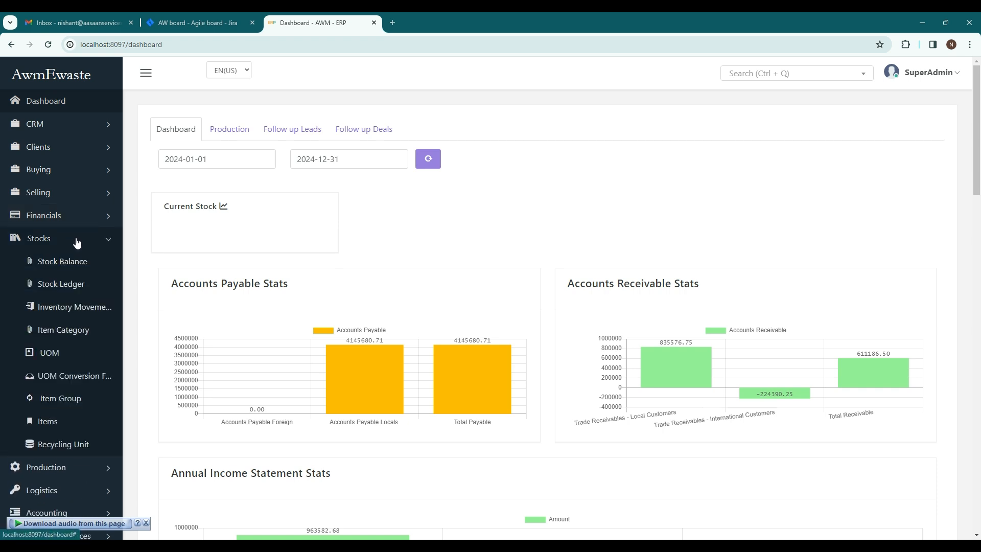
left_click(101, 445)
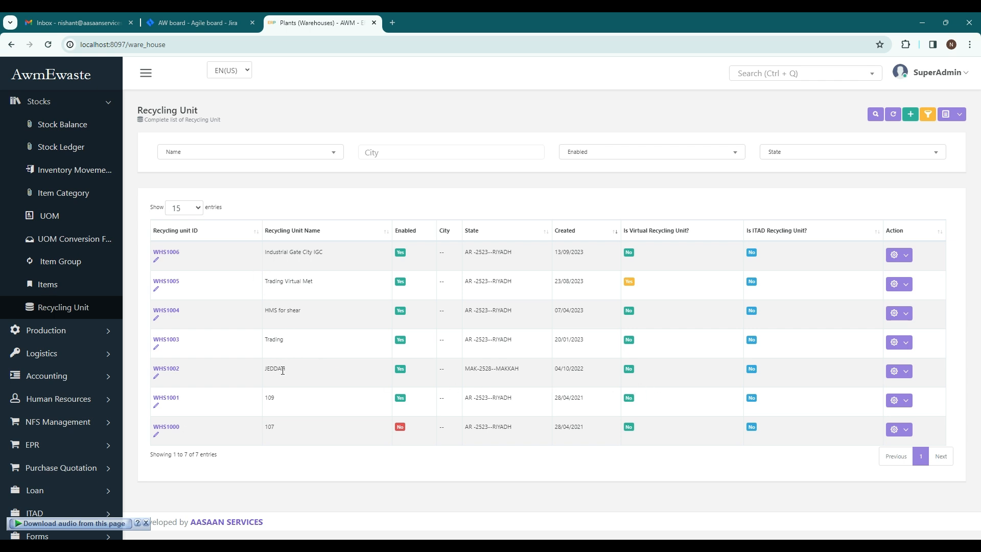
left_click(906, 371)
left_click(863, 395)
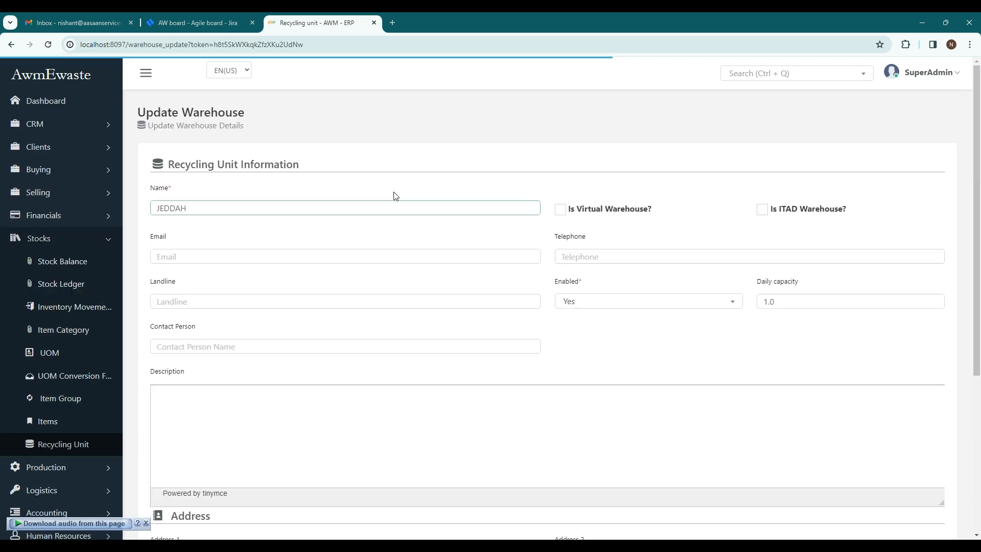
- Set the JEDDAH recycling unit's daily capacity to 50 and save the changes
left_click_drag(756, 280, 822, 286)
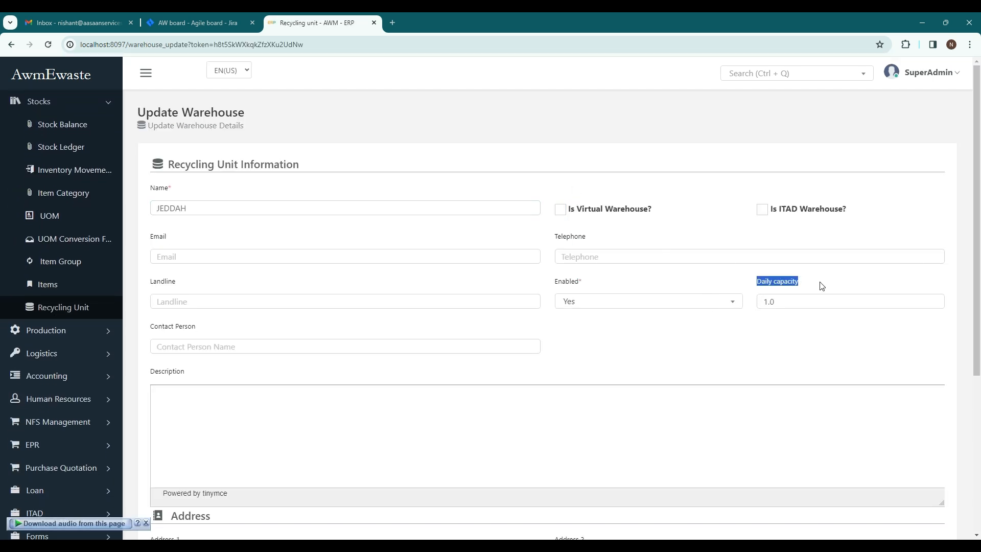
left_click(832, 290)
left_click_drag(788, 306, 765, 302)
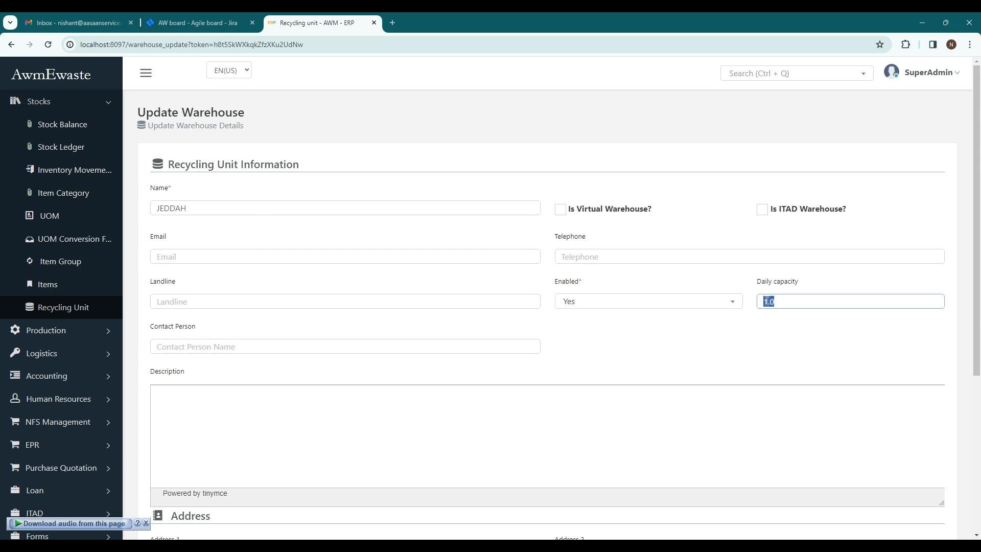
type("50")
left_click(785, 350)
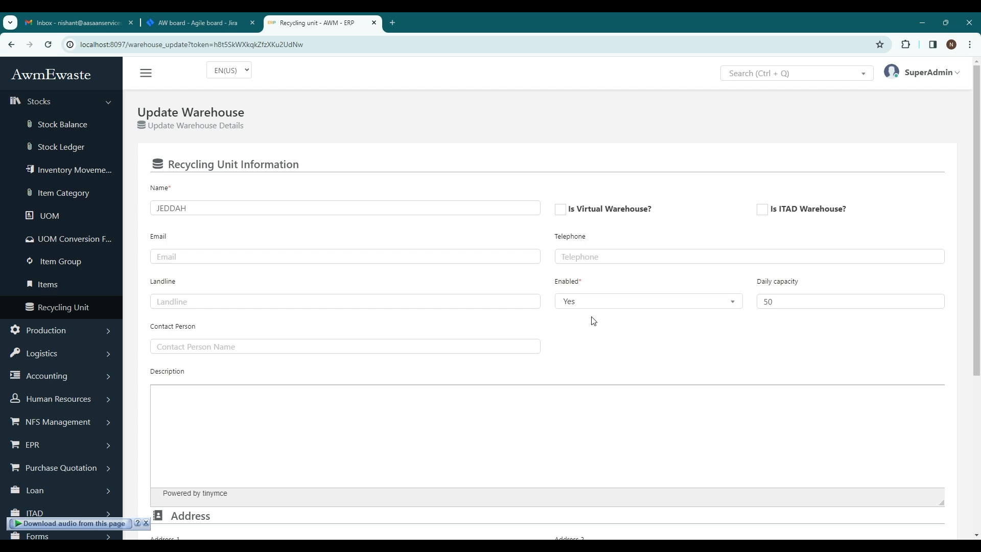
double_click(767, 302)
left_click(770, 339)
scroll(770, 338, "down", 5)
left_click(906, 460)
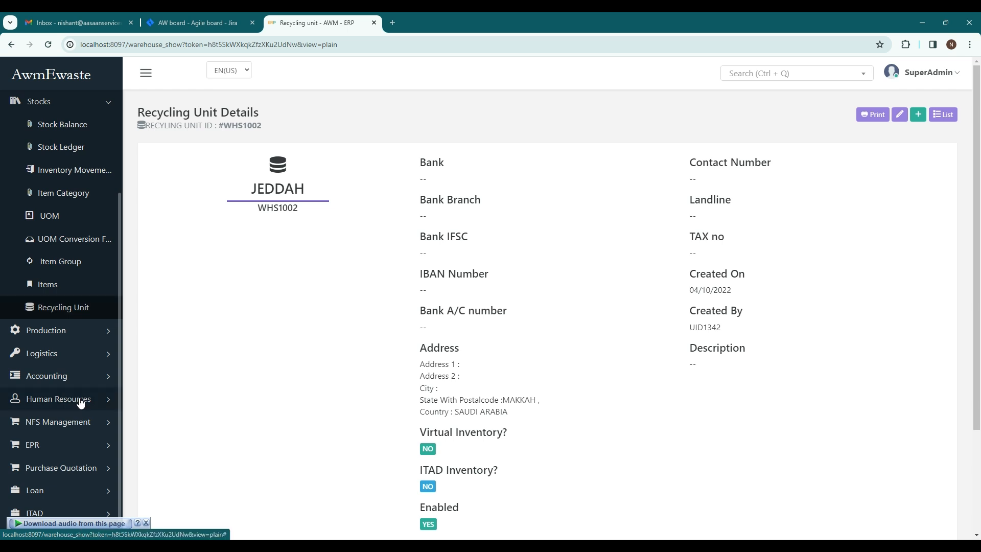
- Open a blank EPR brands group form and review its information and address fields
left_click(65, 445)
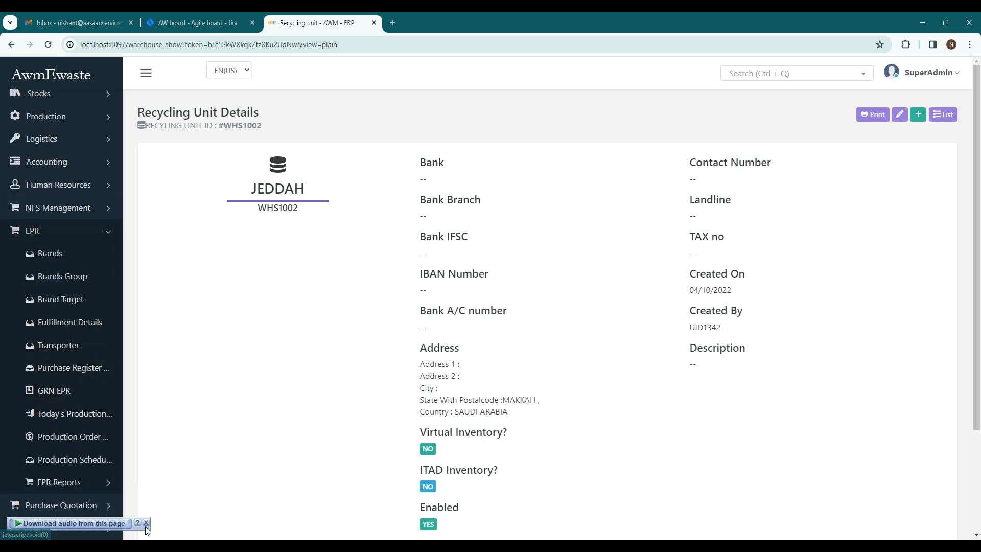
left_click(146, 524)
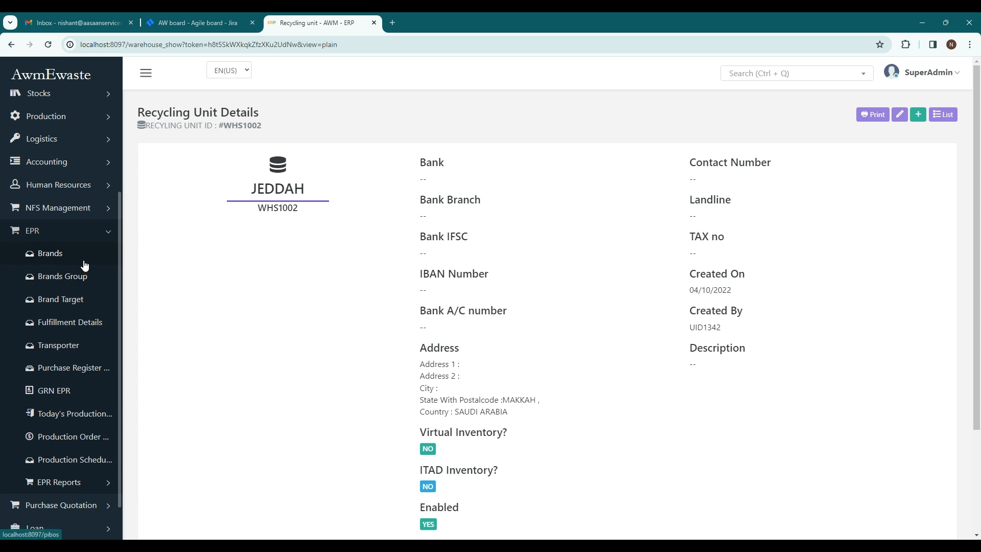
left_click(69, 285)
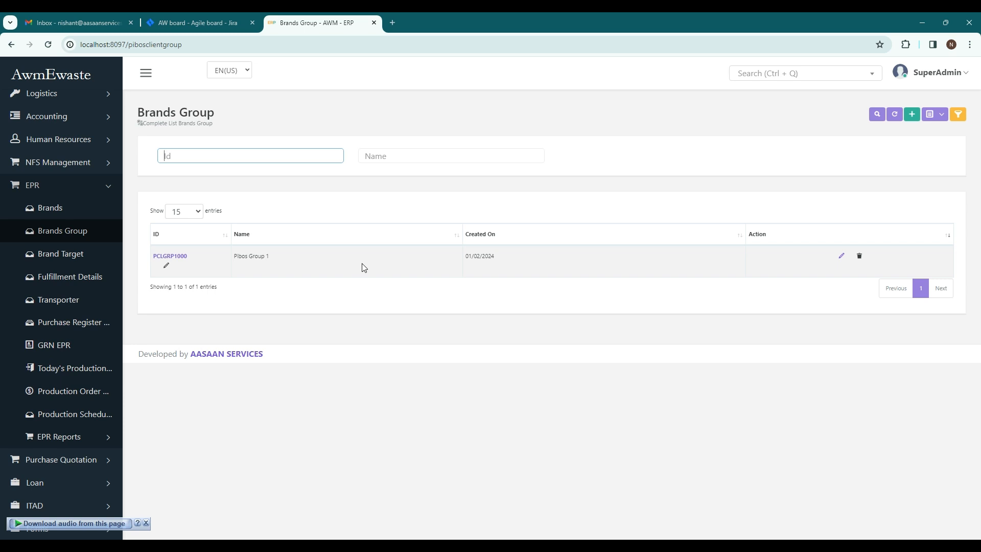
left_click(912, 114)
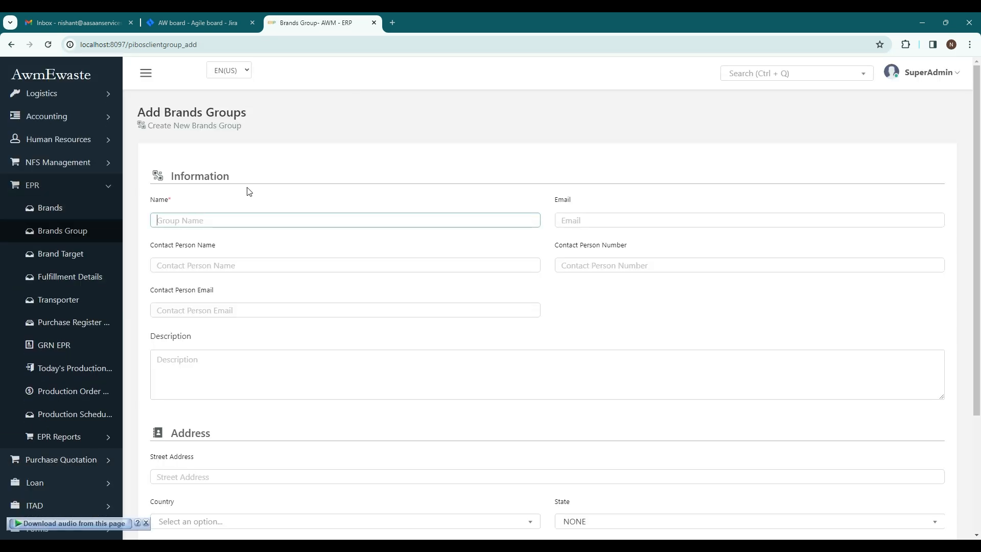
scroll(306, 292, "down", 3)
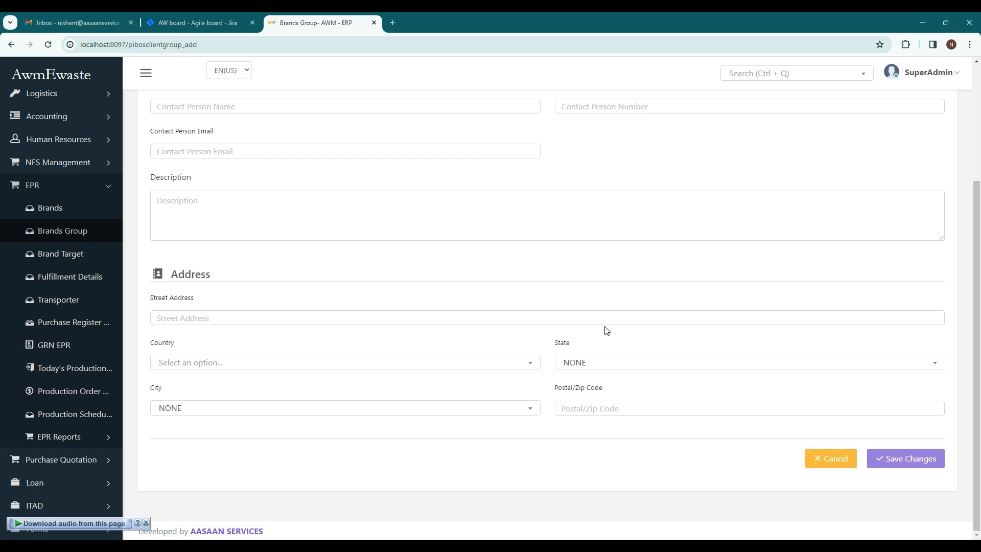
scroll(551, 323, "up", 3)
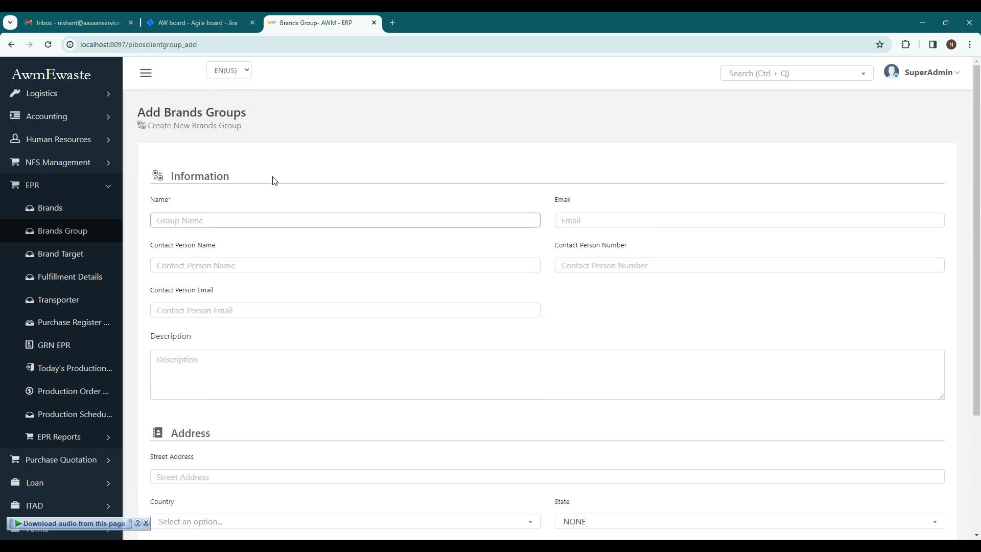
- Open a blank brand form from the EPR brands list and review its fields through to the EPR registration details
left_click(50, 209)
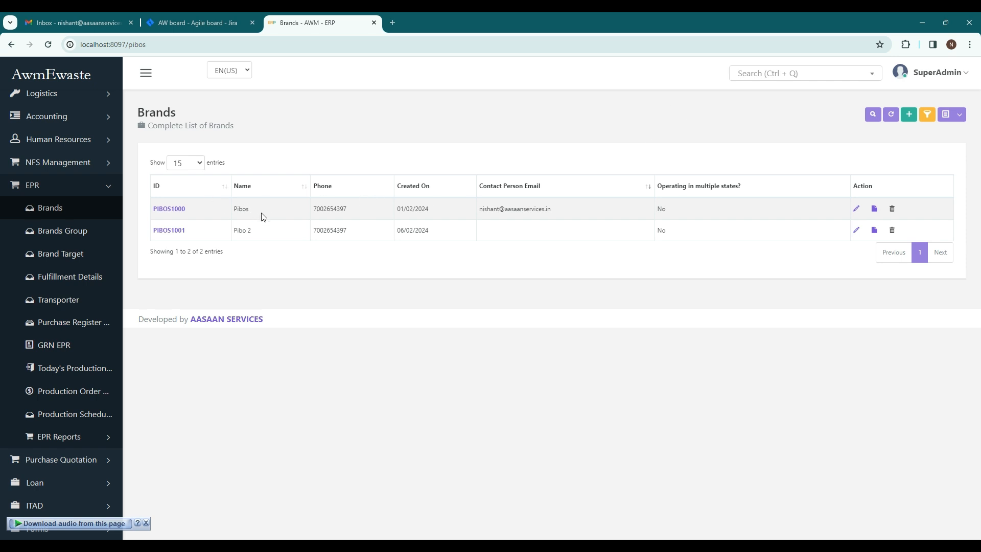
left_click(908, 115)
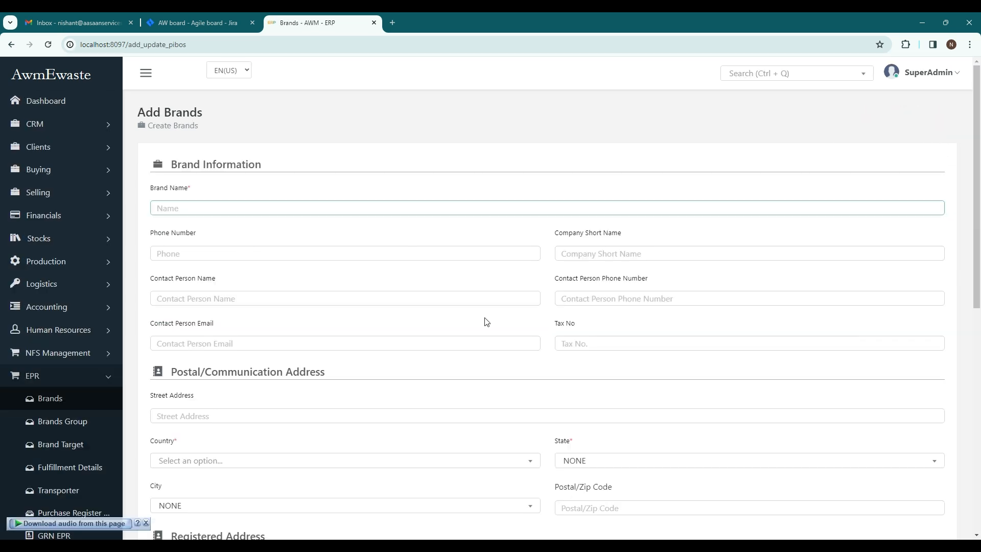
scroll(431, 339, "down", 8)
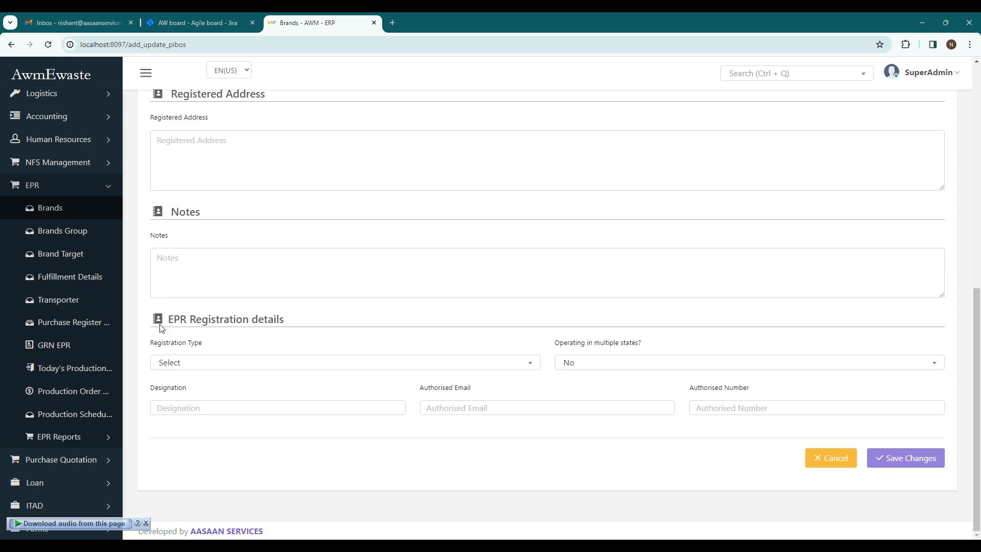
scroll(340, 309, "up", 10)
left_click(167, 199)
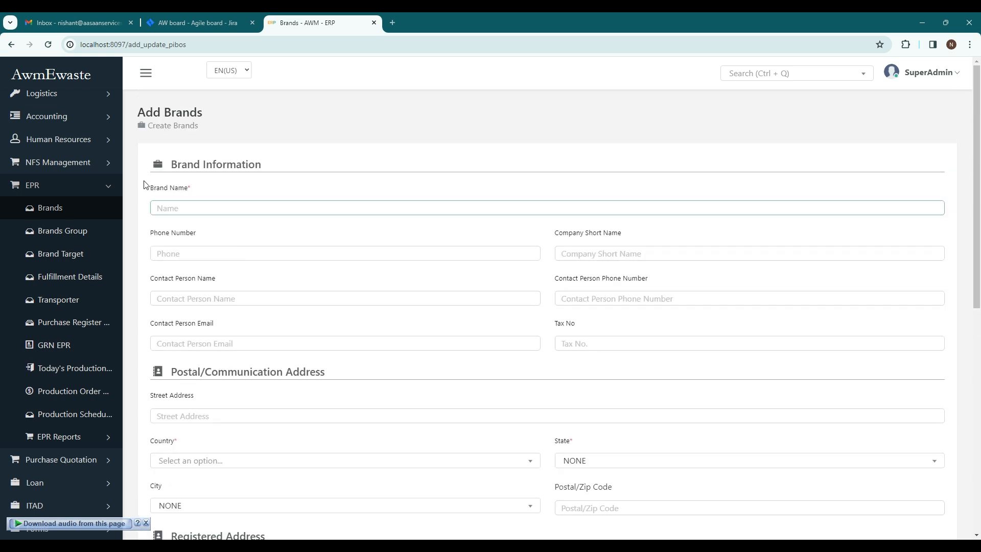
scroll(335, 318, "down", 3)
scroll(357, 372, "down", 5)
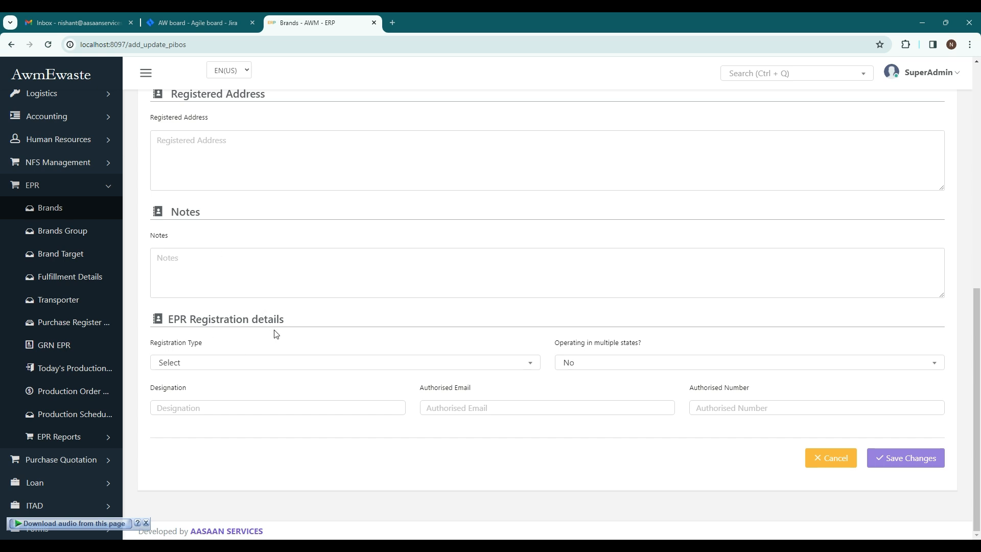
- Check the registration type options in the brand form's EPR registration details without choosing one
left_click(215, 364)
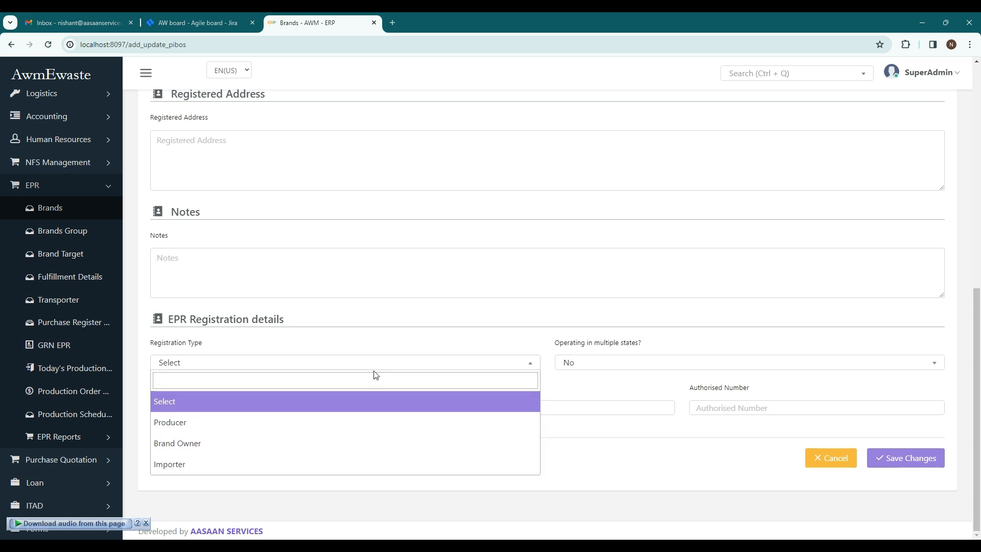
left_click(523, 364)
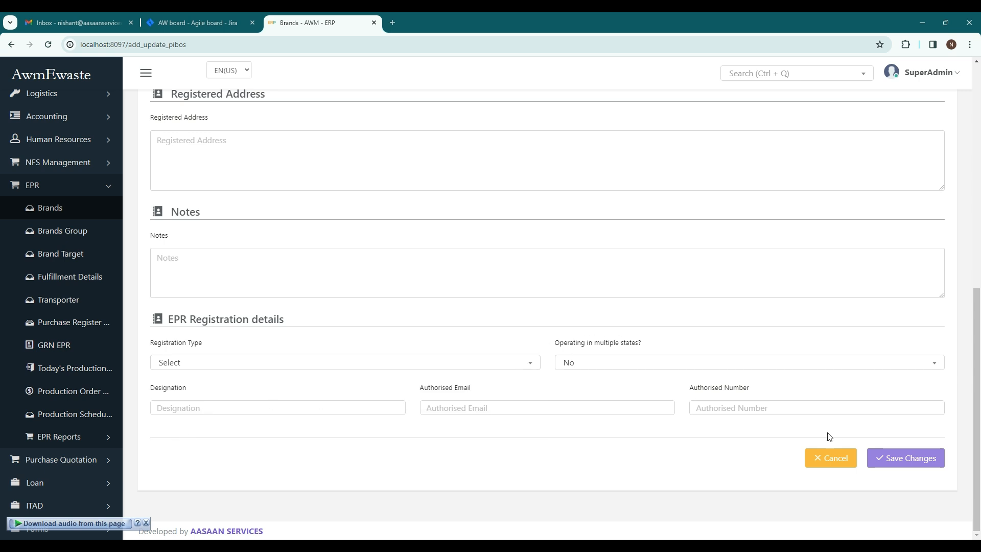
scroll(226, 296, "up", 5)
scroll(225, 296, "up", 4)
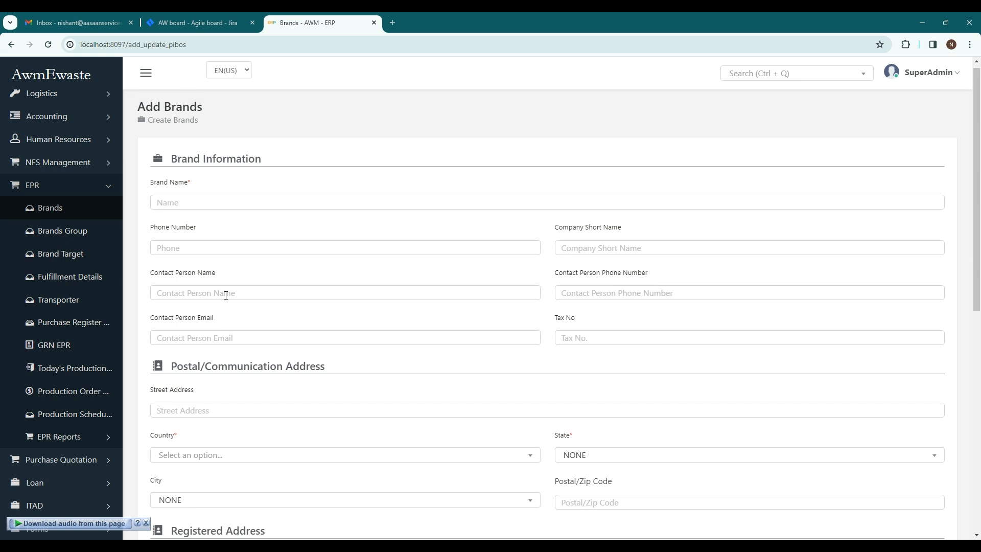
- Open a blank brand target form and look over the Brand and Target for FY choices
left_click(93, 255)
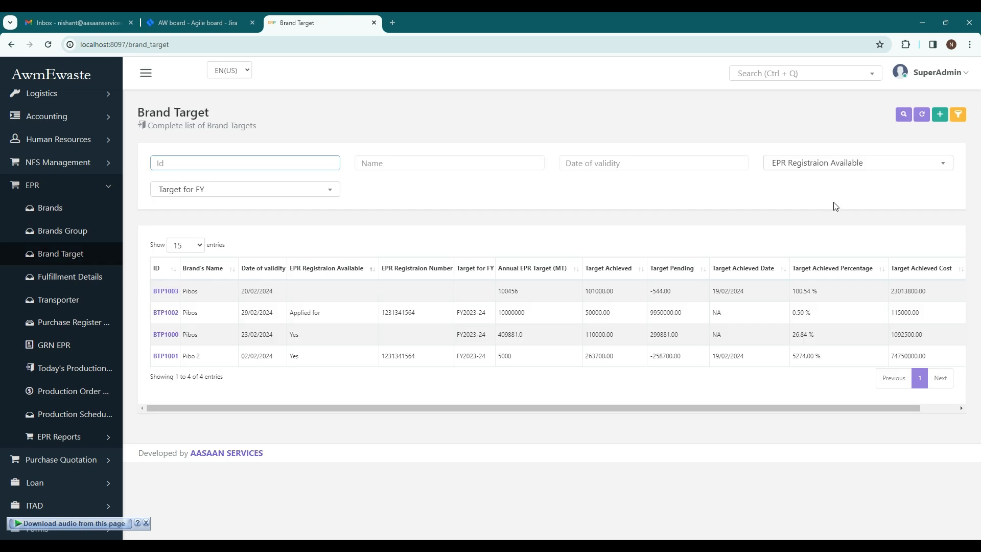
left_click(940, 117)
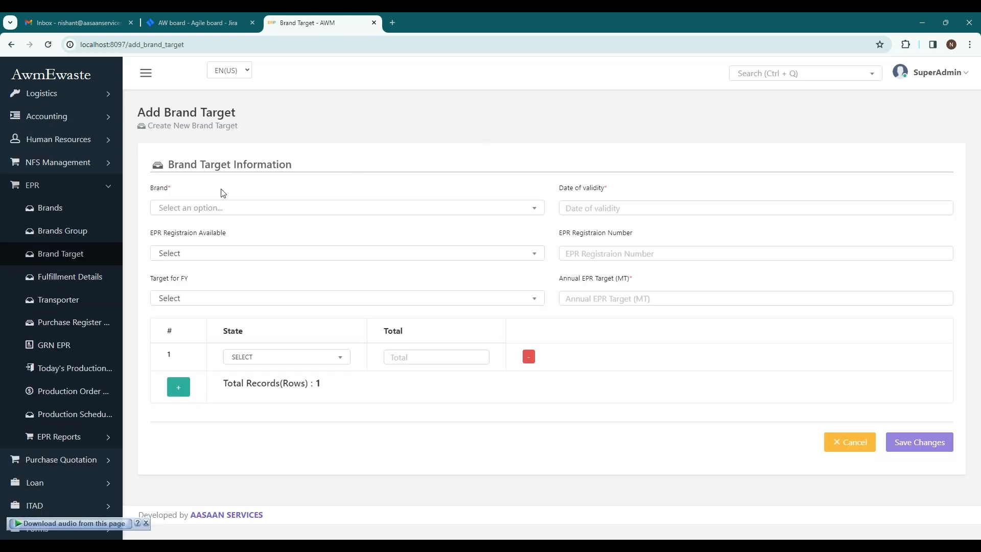
left_click(199, 208)
left_click(283, 161)
left_click(223, 305)
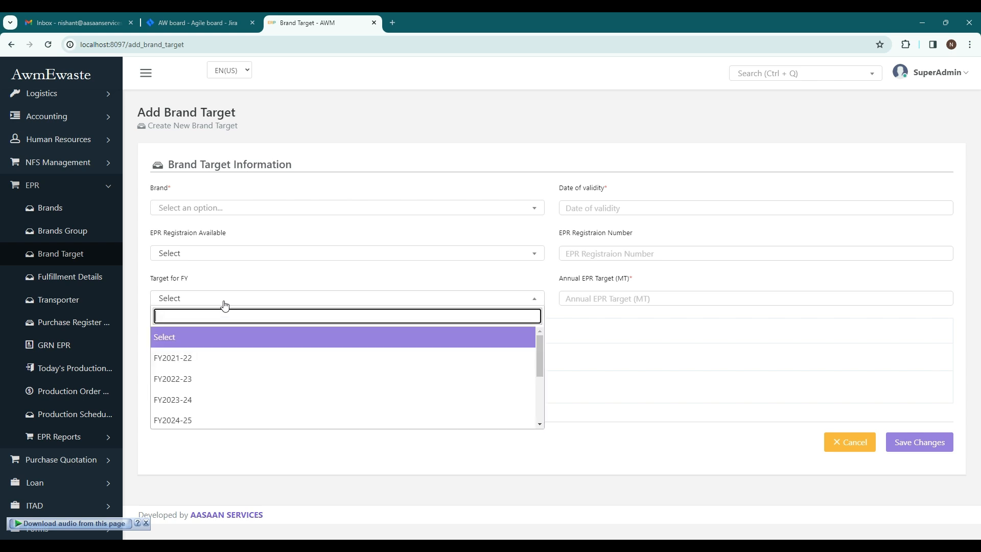
scroll(219, 362, "down", 2)
left_click(238, 276)
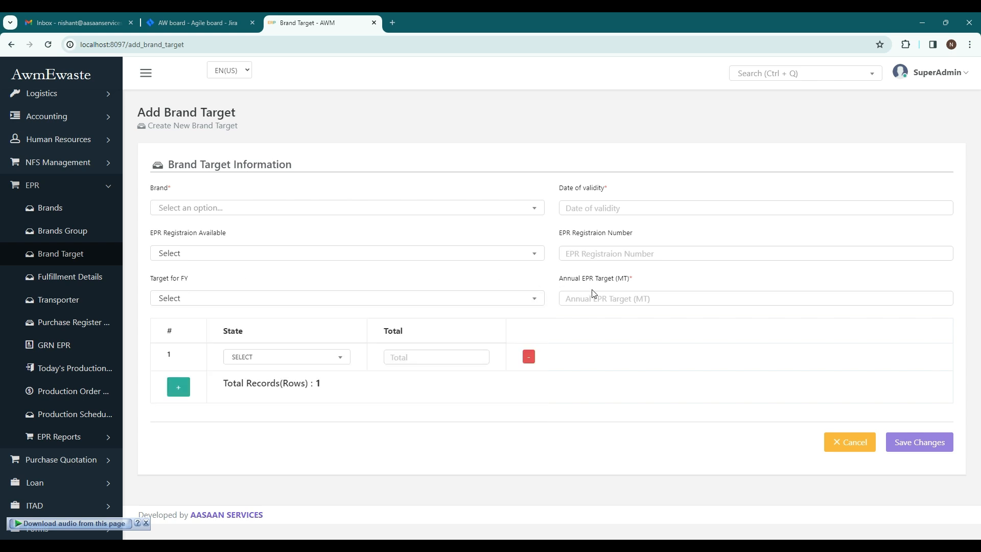
- Examine the brand target's Annual EPR Target (MT) field and the state and total fields of its first row
left_click(602, 301)
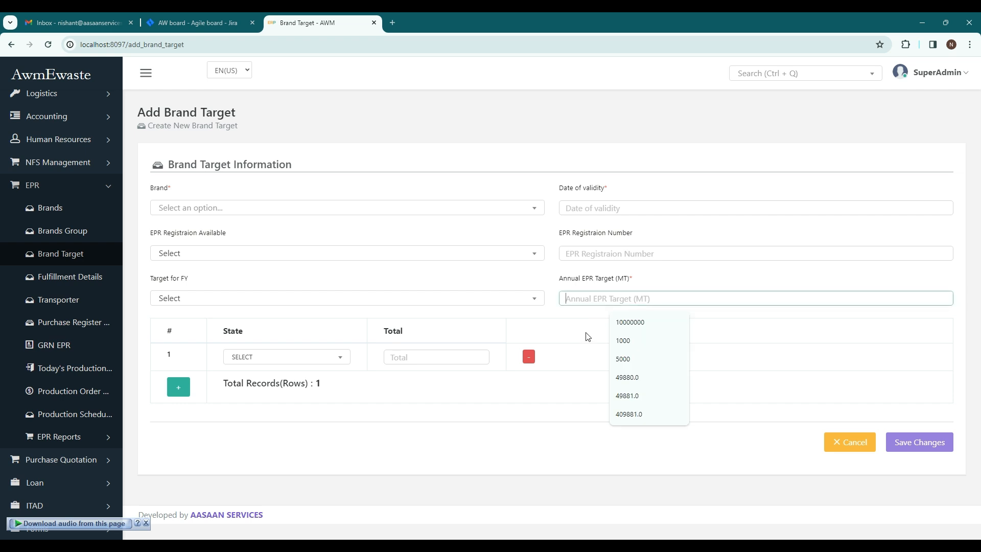
left_click(567, 380)
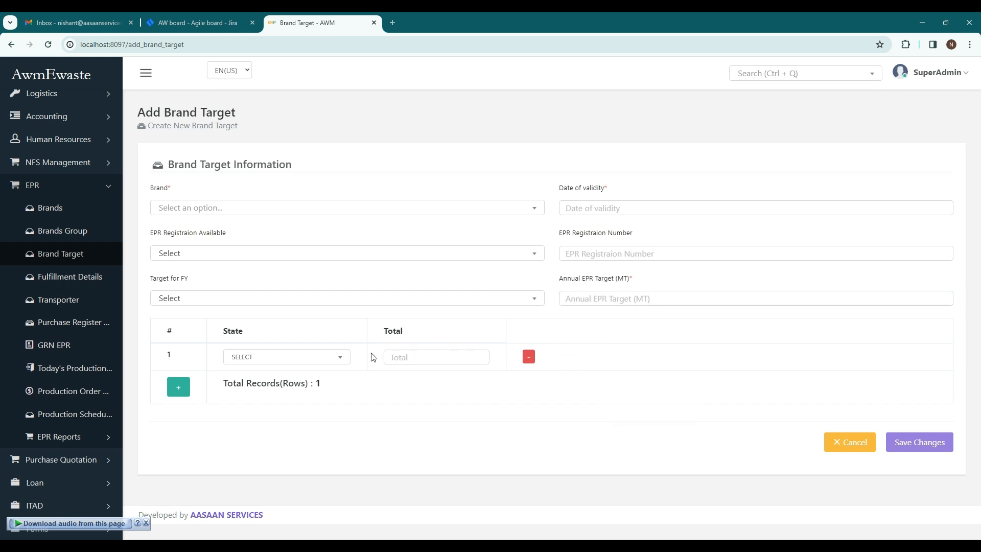
left_click(336, 359)
scroll(298, 440, "down", 5)
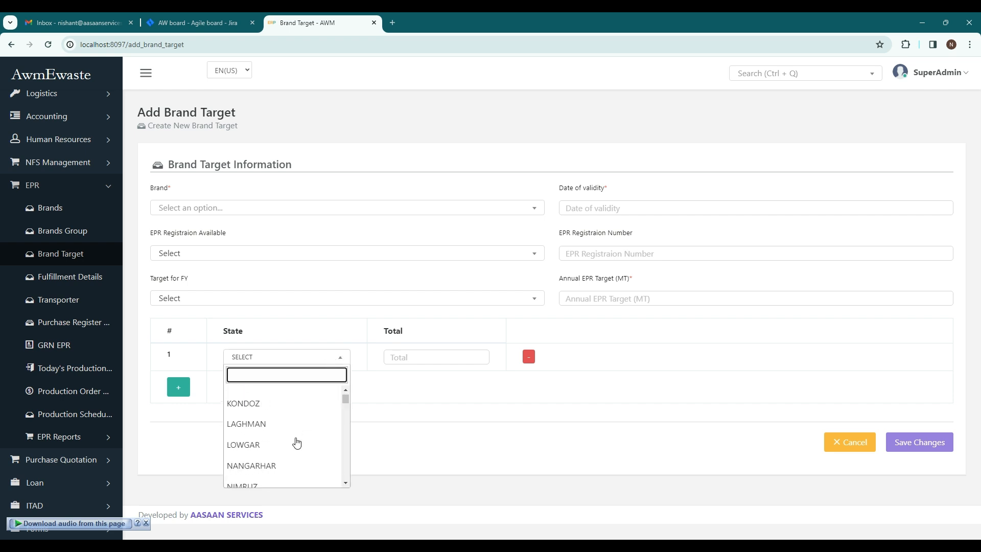
left_click(438, 380)
left_click(424, 359)
left_click(383, 397)
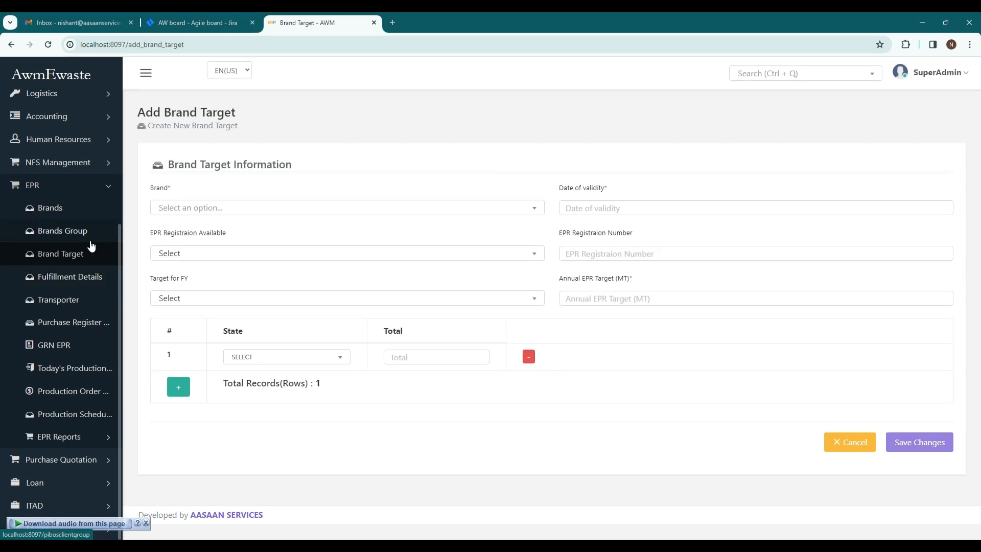
- Open a blank fulfillment details form and search for the supplier "green" in its first details row
left_click(77, 276)
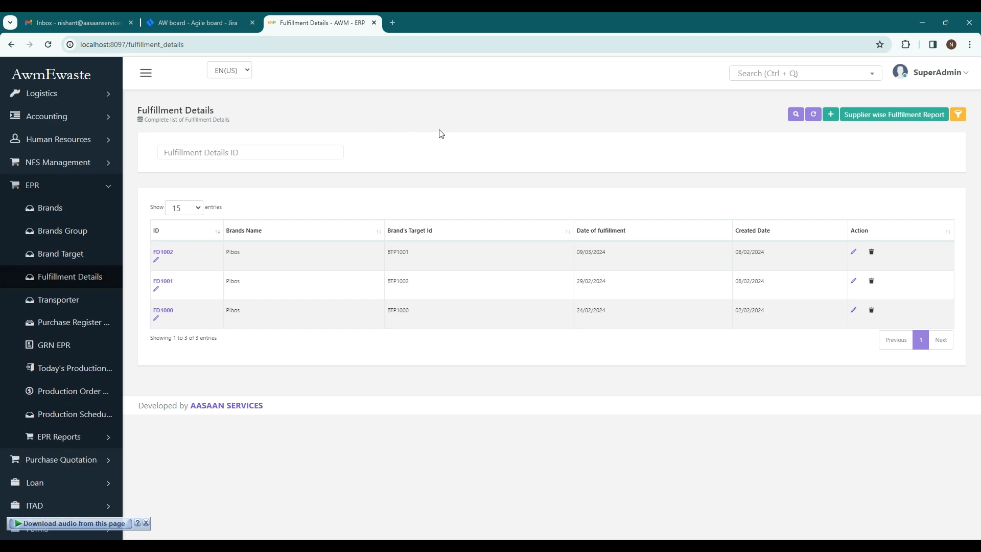
left_click(831, 115)
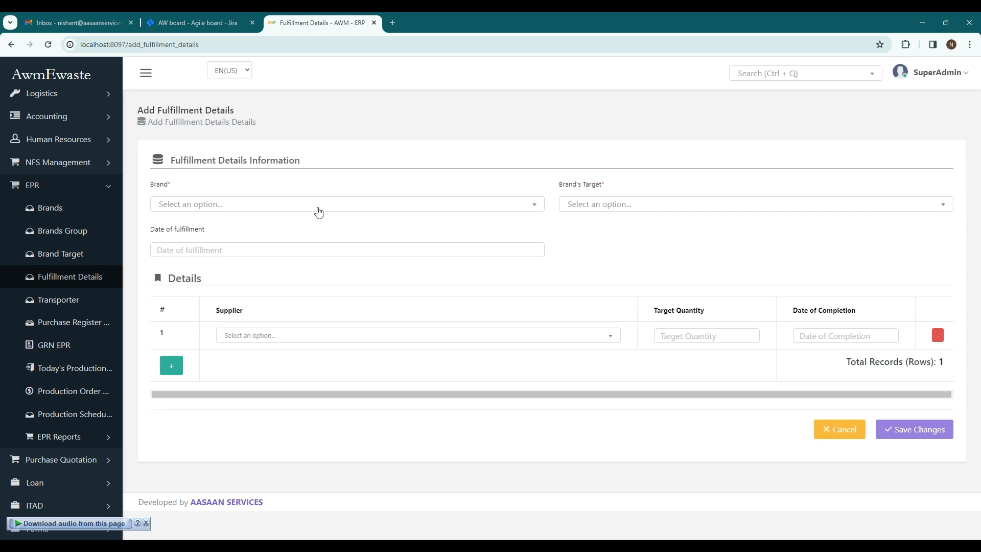
left_click(290, 335)
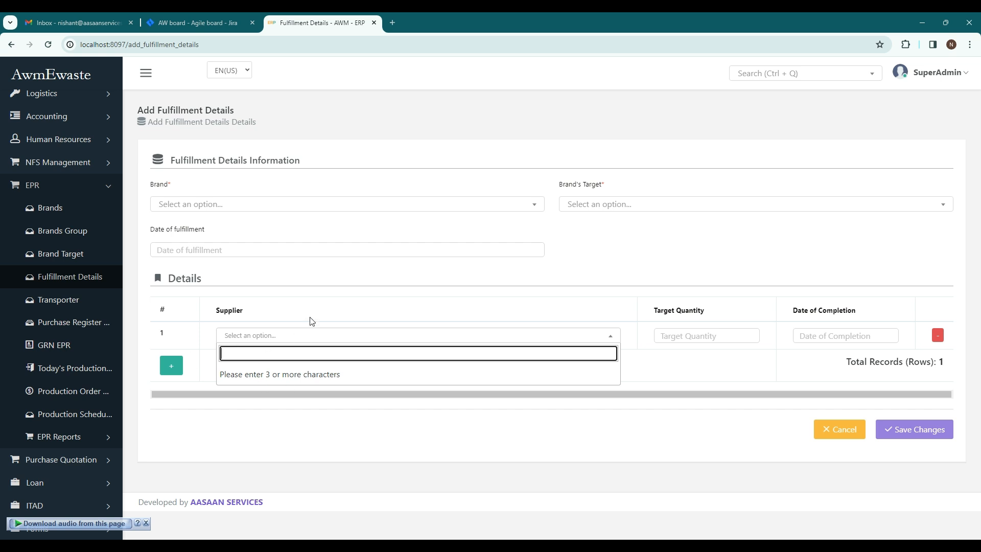
type("green")
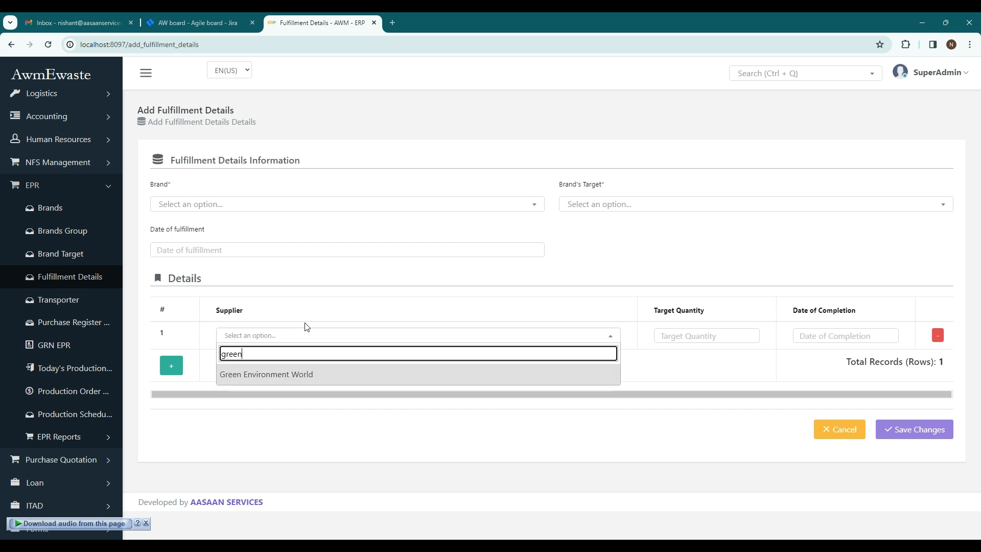
- Show the Supplier entry under Clients, and choose Green Environment World as supplier in the first fulfillment details row
scroll(70, 142, "up", 2)
scroll(70, 141, "up", 3)
left_click(69, 145)
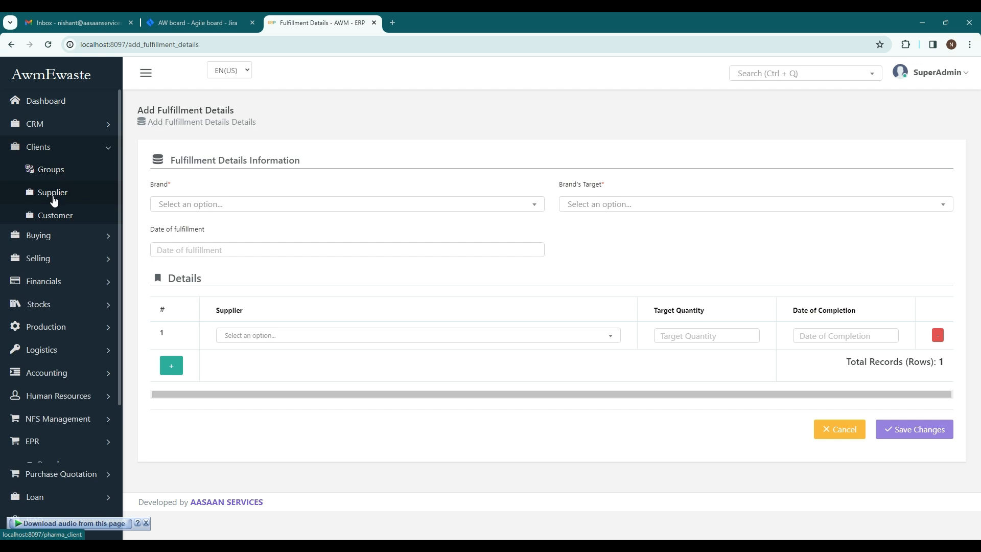
left_click(270, 334)
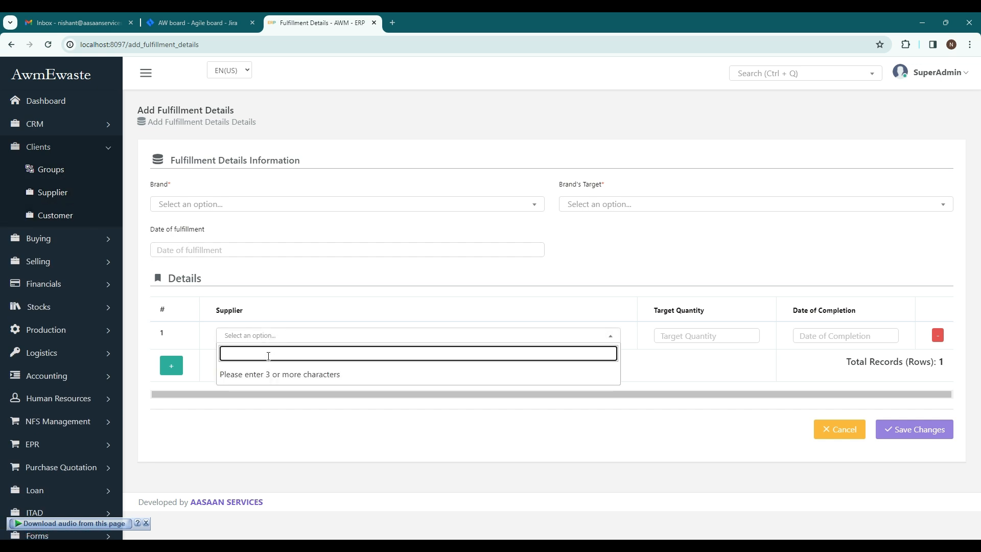
type("green")
left_click(284, 374)
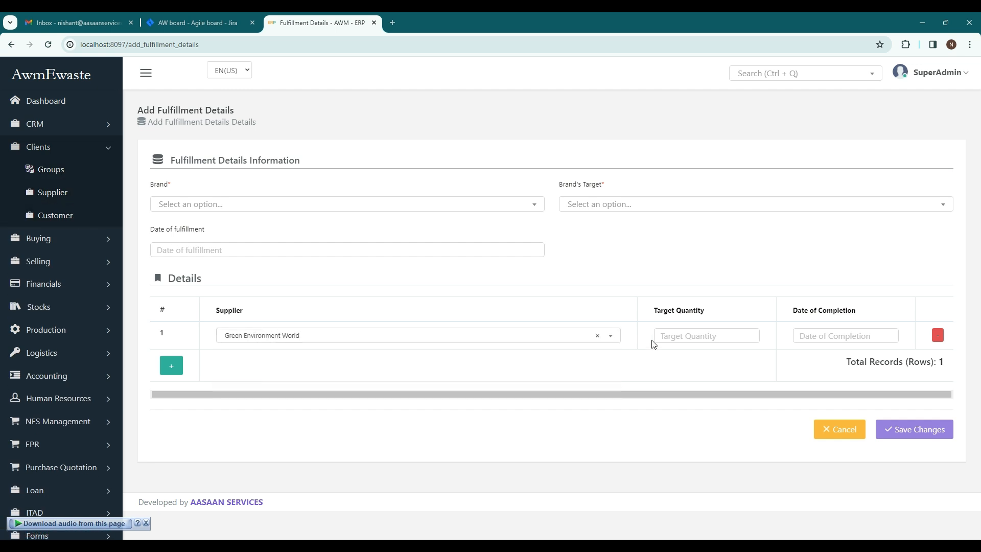
- Set the first details row's target quantity to 1000 and its date of completion to 27/02/2024
left_click(688, 338)
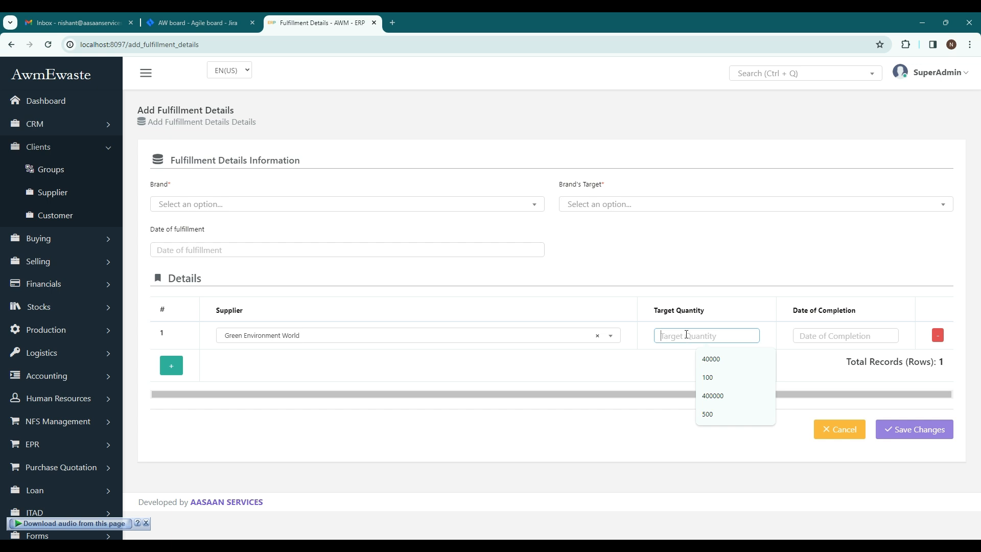
type("1000")
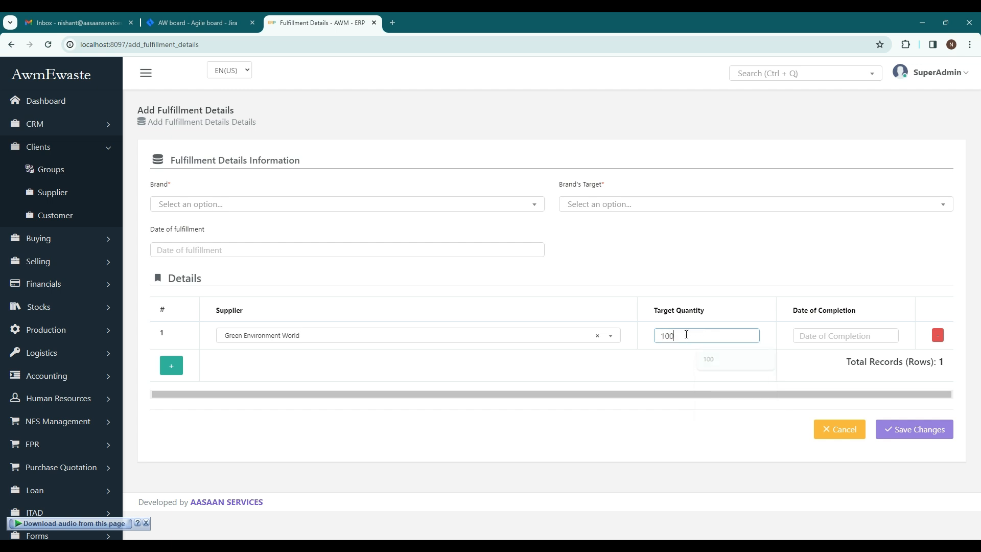
left_click(816, 335)
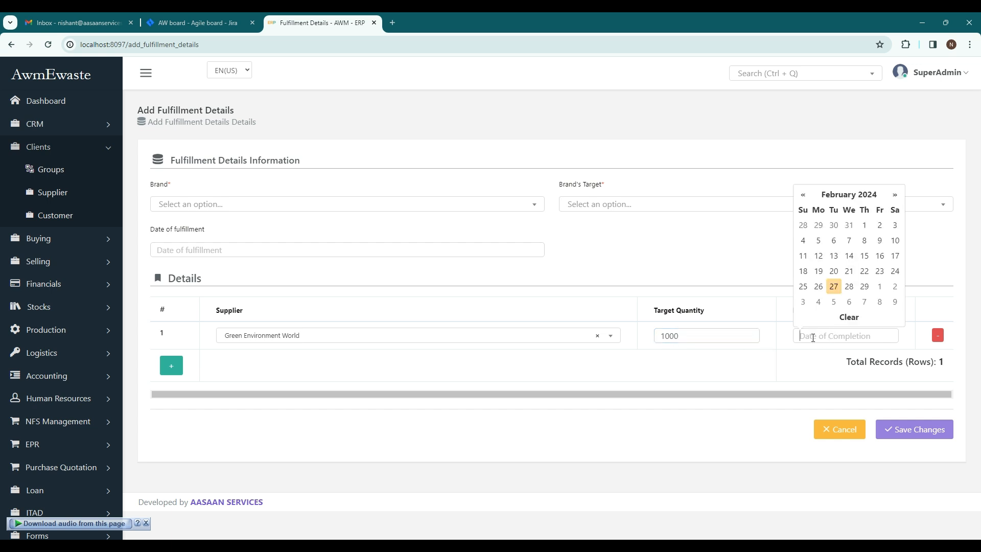
left_click(834, 285)
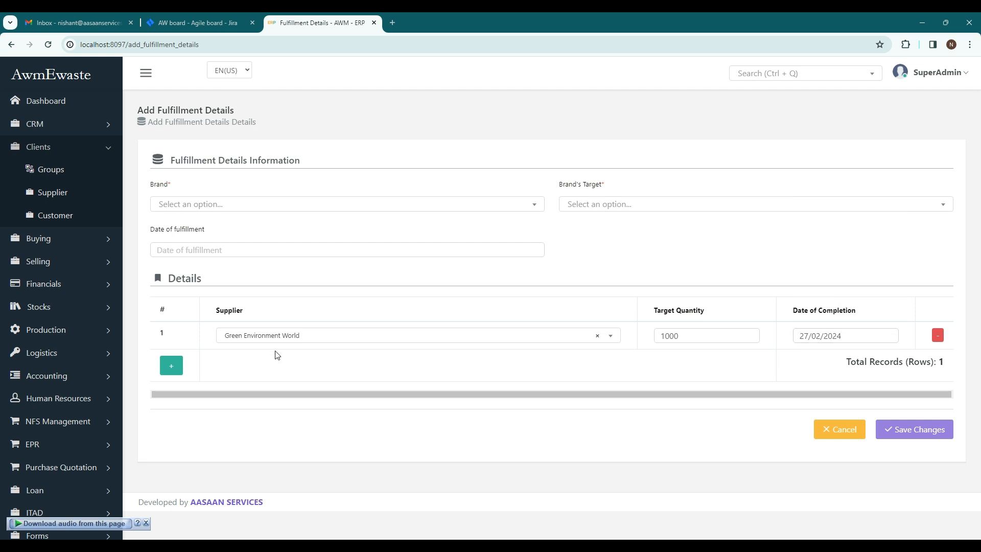
- Add two more supplier rows to the fulfillment details and delete row 2, leaving the remaining new row's supplier empty
left_click(171, 368)
left_click(172, 394)
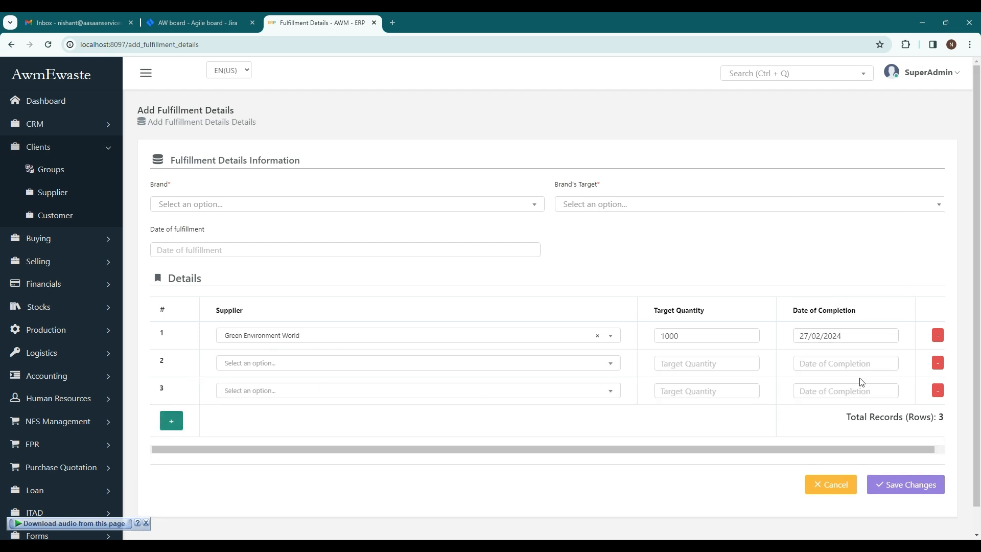
left_click(938, 363)
left_click(251, 365)
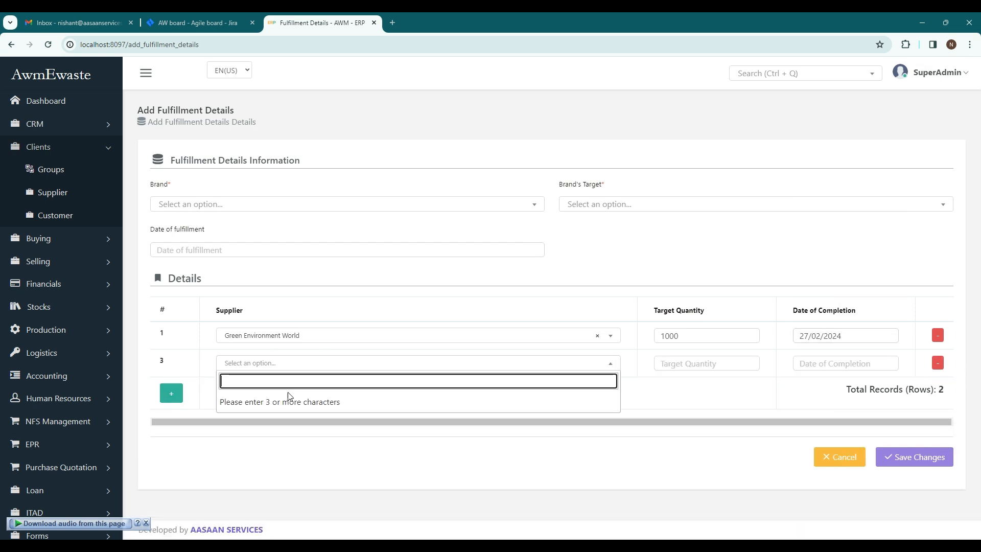
left_click(342, 491)
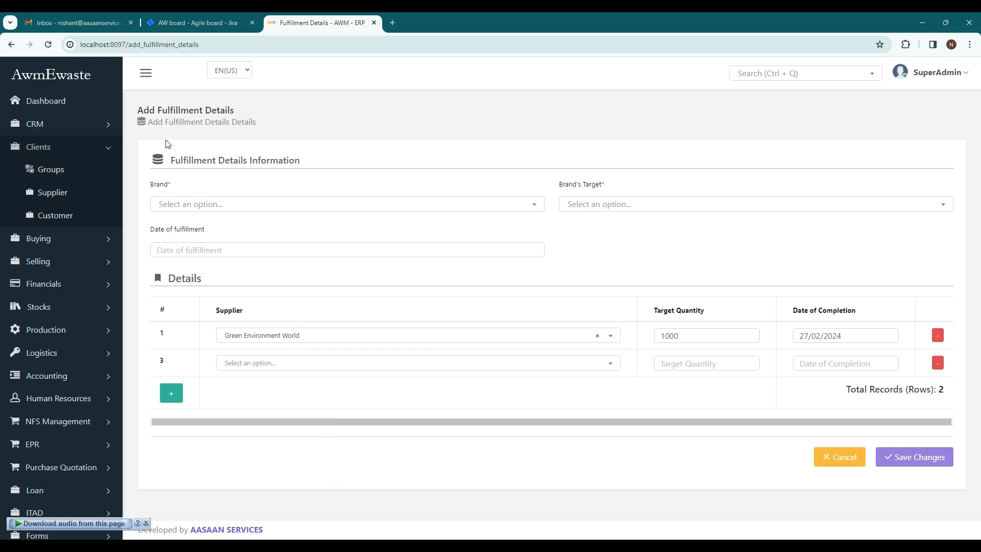
- Open the purchase register from the EPR module and start a new purchase record
scroll(88, 406, "down", 1)
left_click(76, 438)
scroll(74, 437, "down", 3)
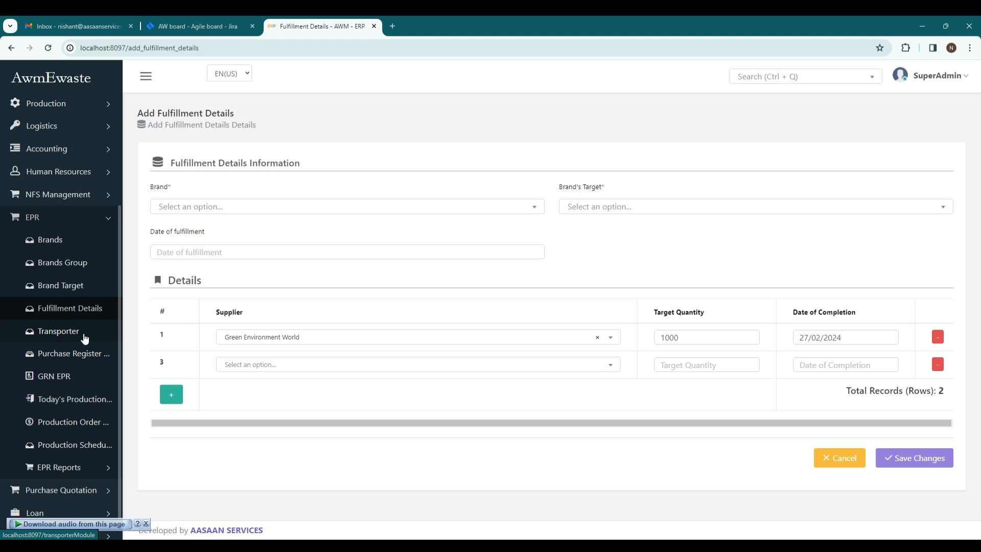
left_click(72, 354)
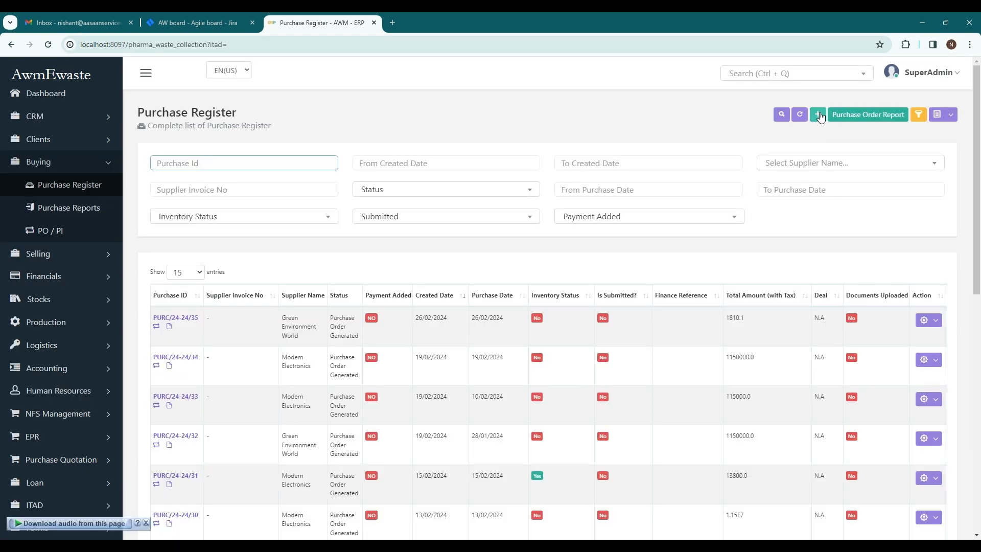
left_click(819, 116)
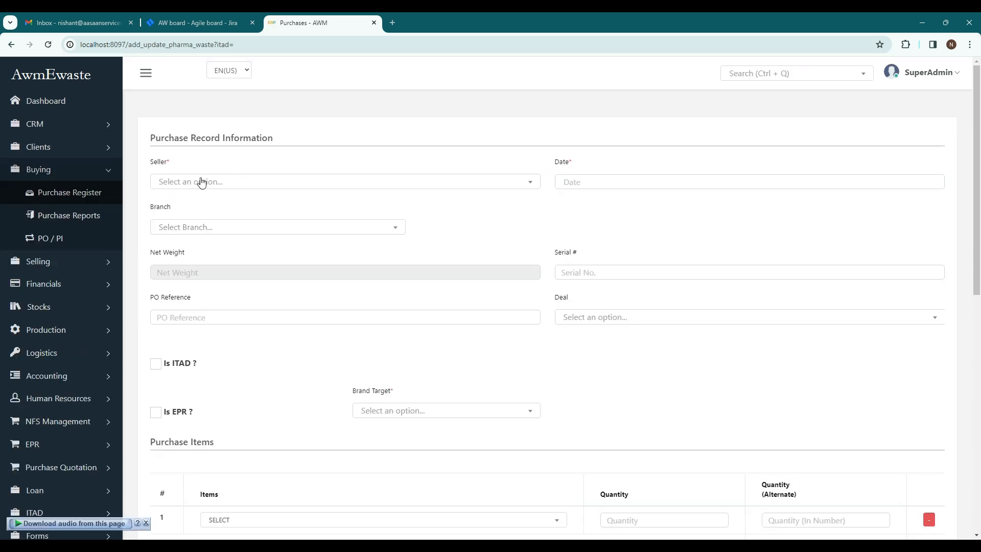
- Choose Green Environment World as the purchase record's seller and set the date to 27/02/2024
left_click(201, 181)
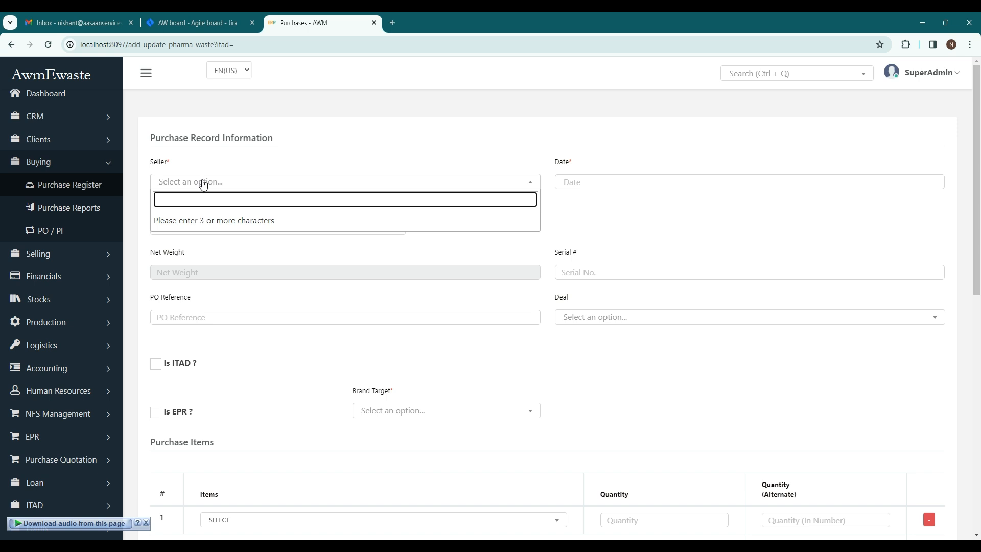
type("gree")
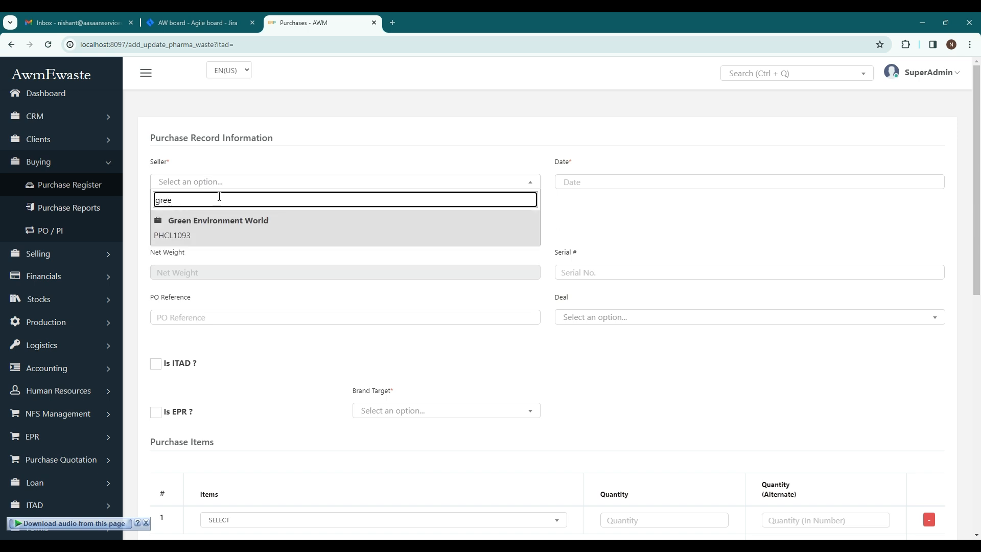
left_click(229, 231)
left_click(600, 184)
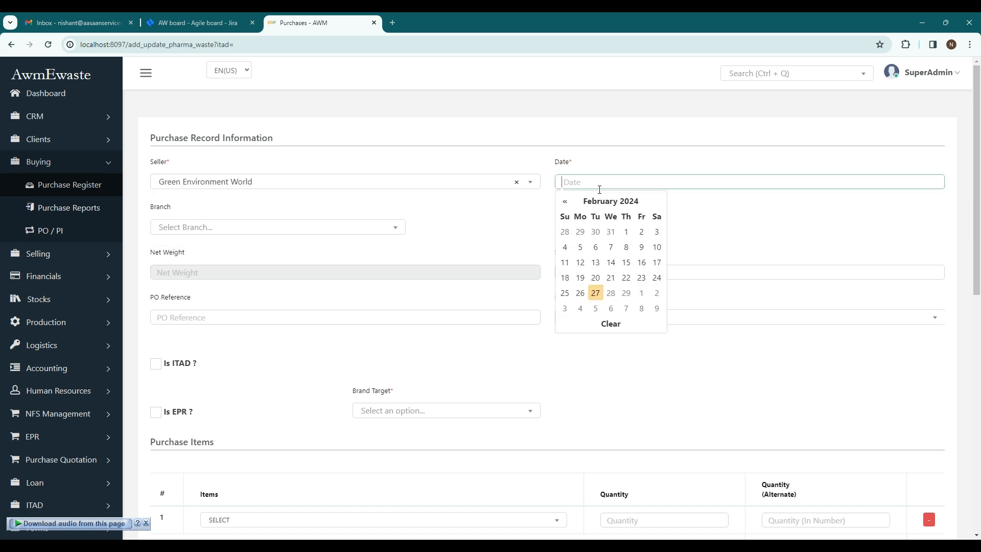
left_click(596, 293)
- Mark the purchase as EPR and assign it the brand target Pibos - BTP1002 - Quantity (MT) 10000000
scroll(232, 287, "down", 3)
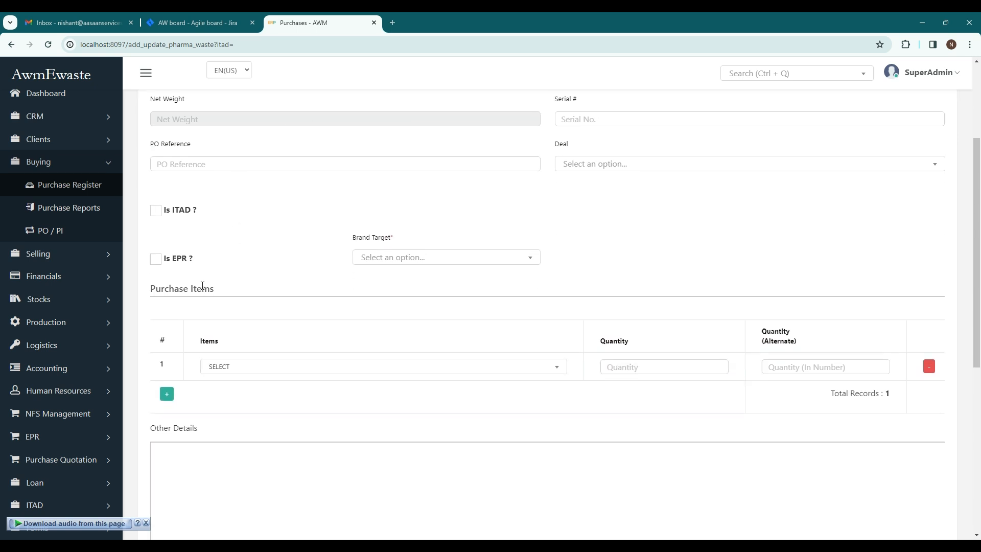
left_click(156, 259)
left_click(384, 260)
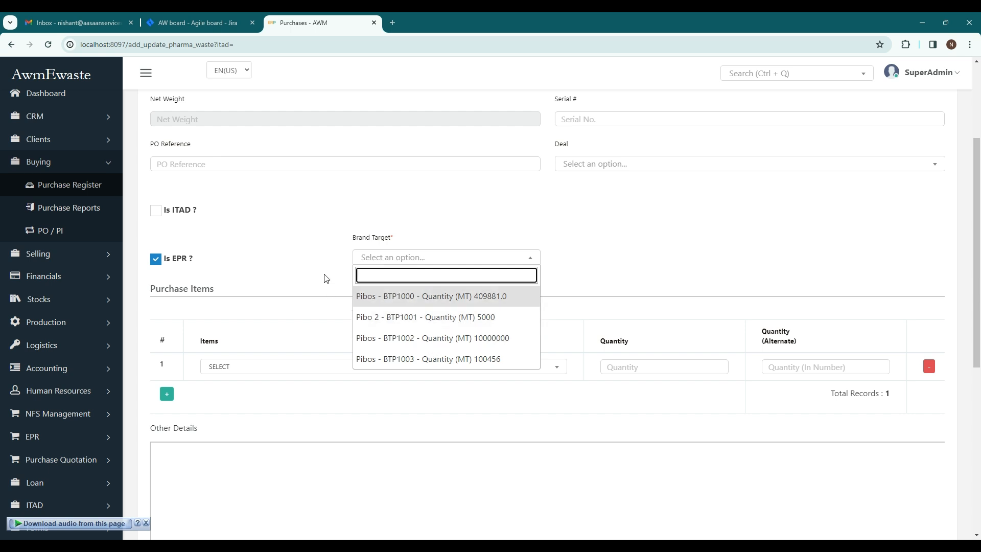
left_click(455, 339)
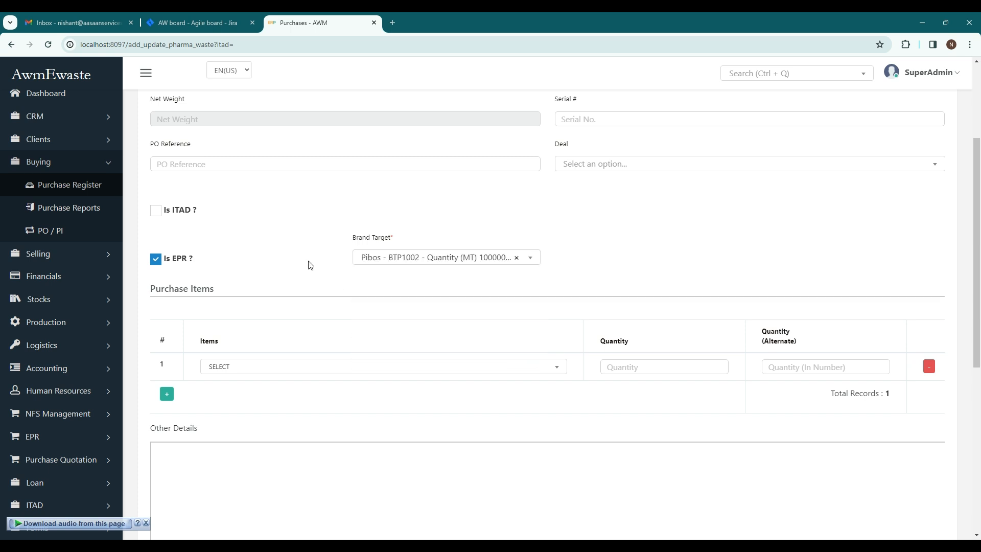
- Choose R010201 Desktop as the first purchase item and set its quantity to 100 kg
left_click(253, 369)
scroll(284, 444, "down", 5)
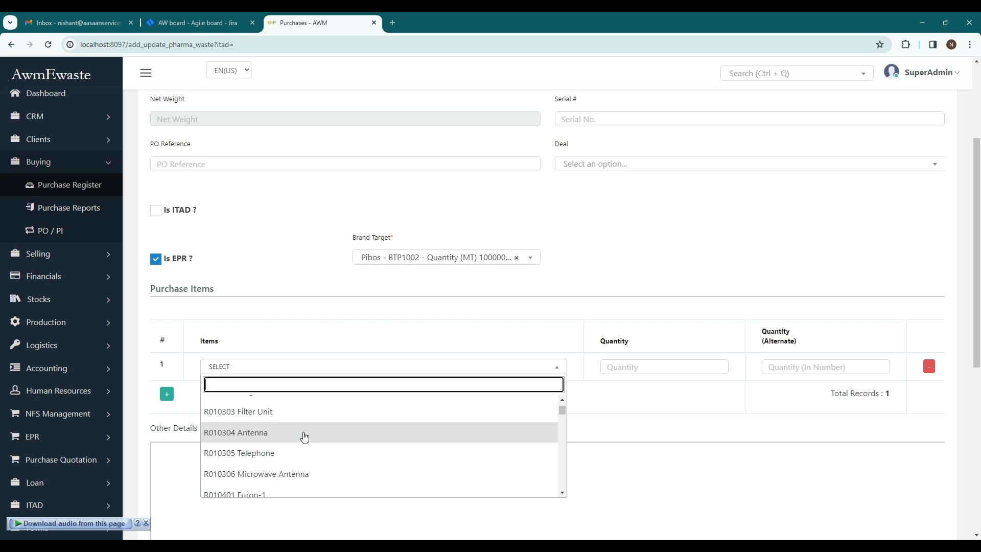
scroll(305, 435, "down", 6)
scroll(317, 440, "up", 2)
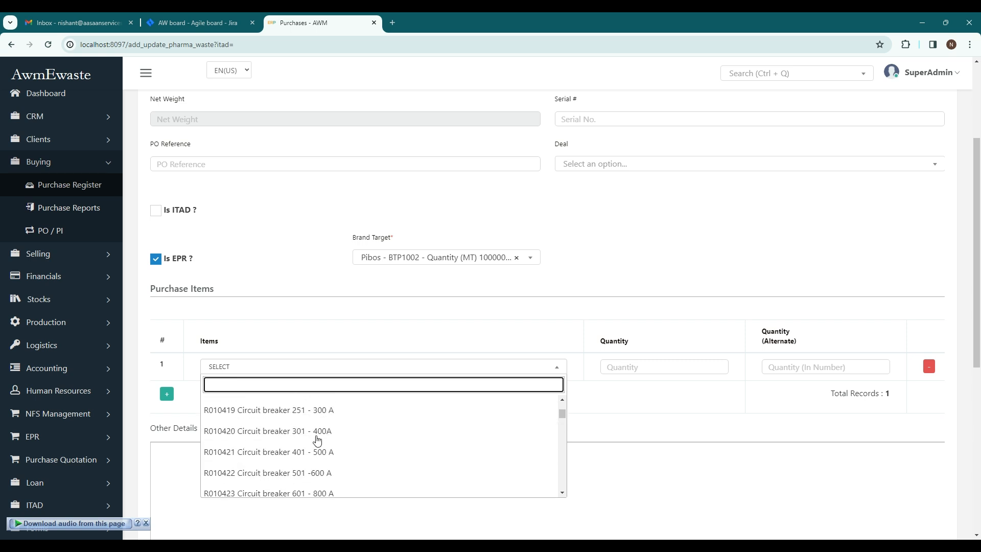
scroll(317, 438, "up", 15)
left_click(267, 431)
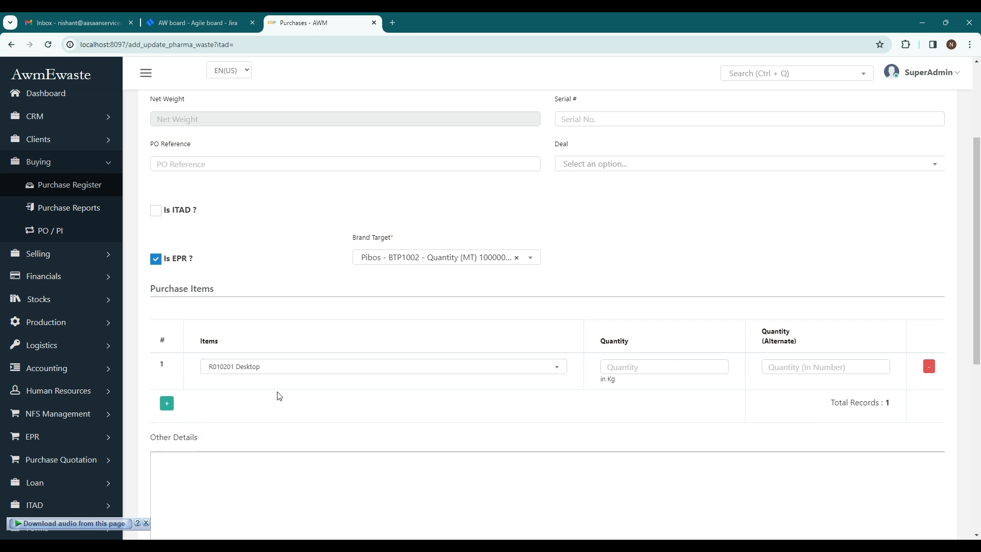
left_click(617, 369)
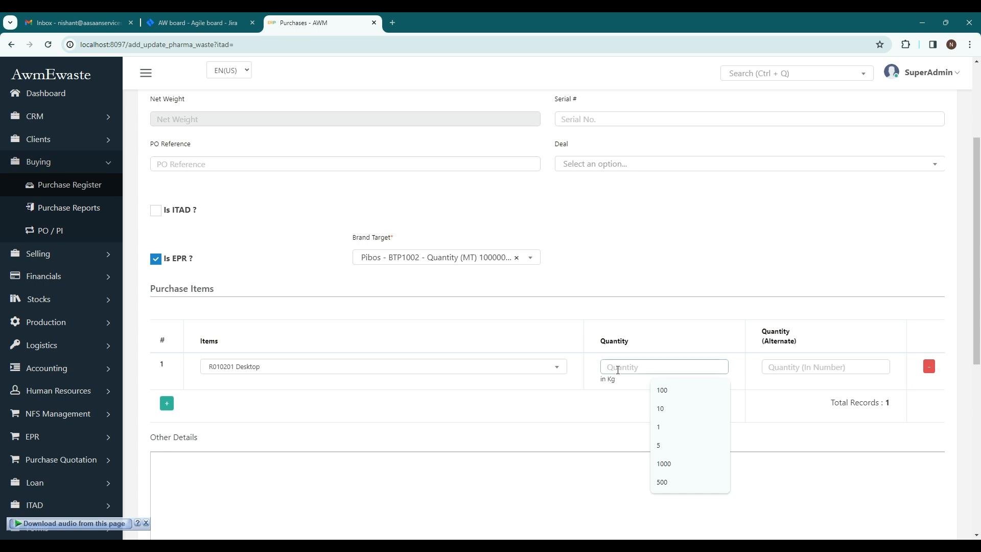
type("100")
- Save the purchase record, leaving the other details and pickup address empty
scroll(613, 407, "down", 2)
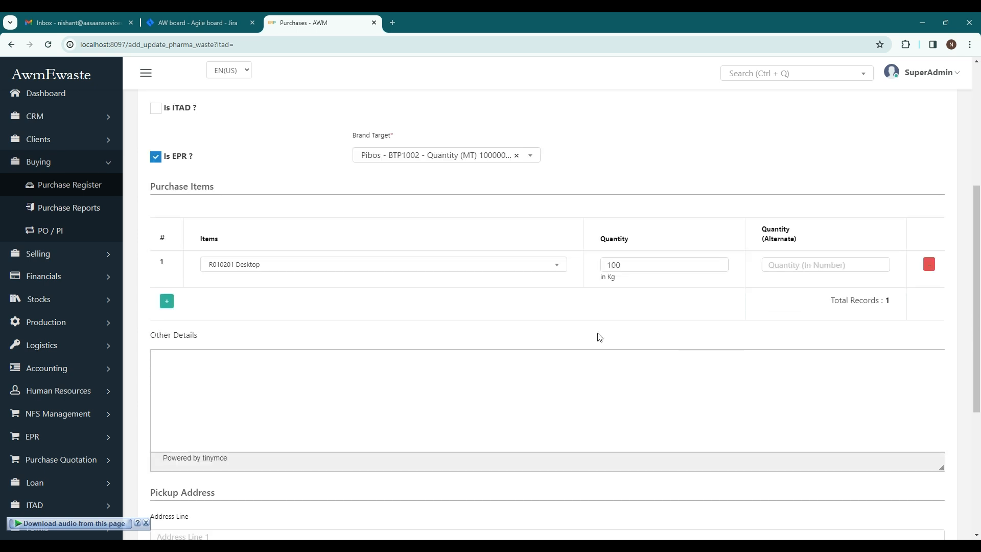
scroll(599, 337, "down", 3)
scroll(570, 379, "down", 2)
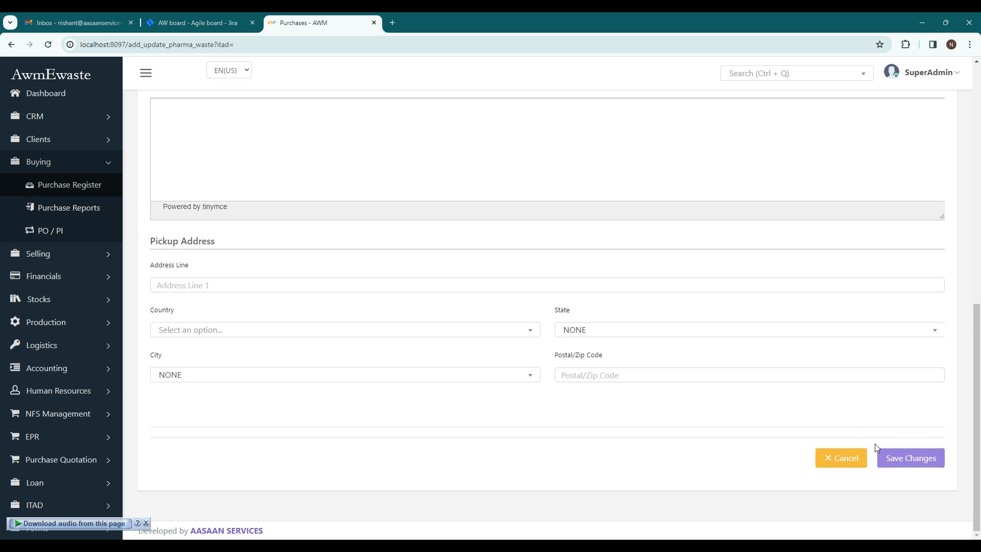
left_click(891, 462)
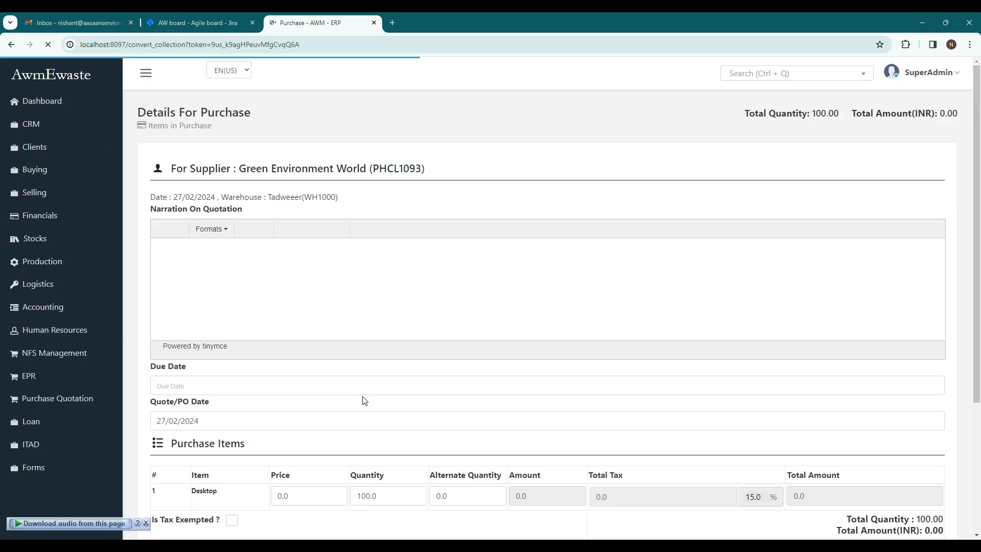
- Set the Desktop item's price to 100 and generate the purchase order
scroll(291, 449, "down", 2)
left_click(282, 394)
type("100")
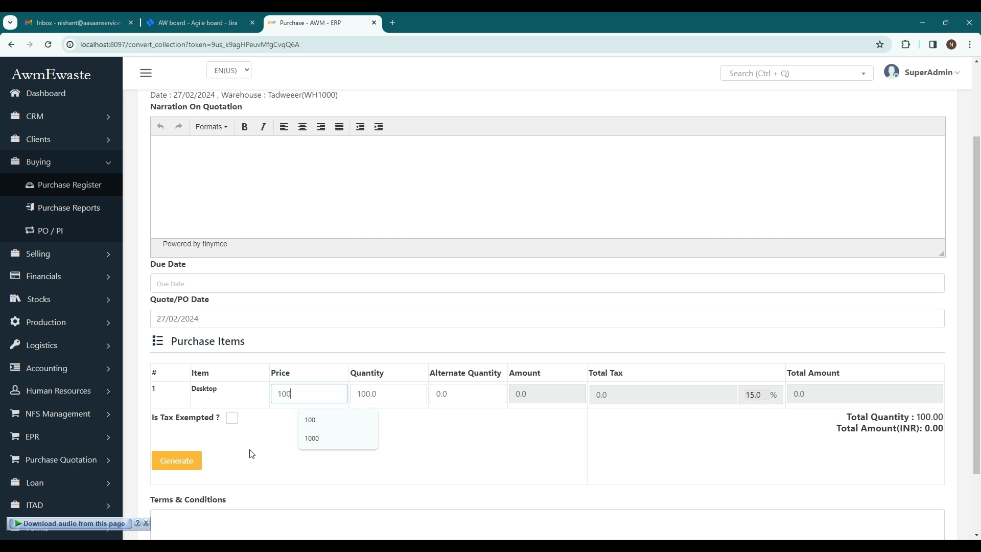
left_click(177, 460)
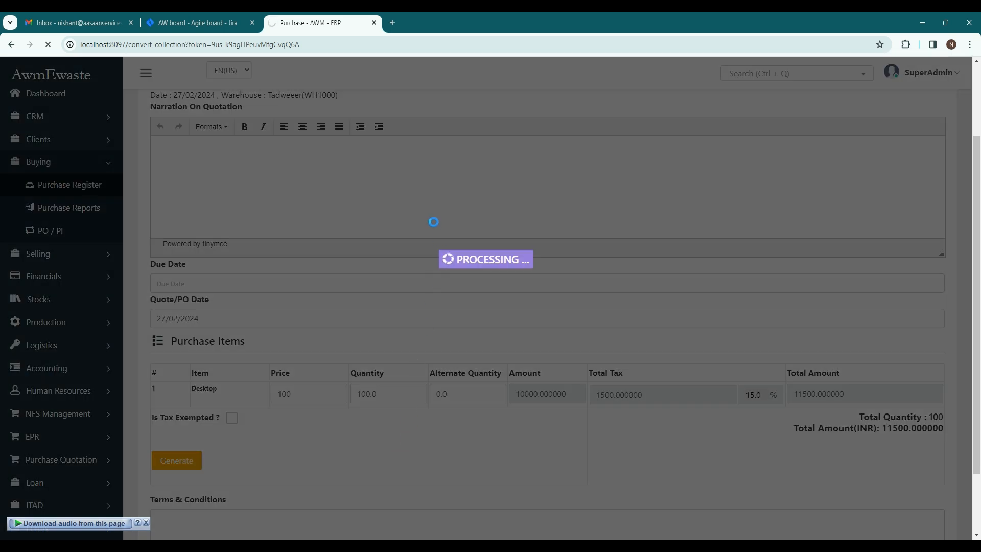
- Review the generated purchase order and start its transfer to inventory via GRN
scroll(428, 306, "down", 3)
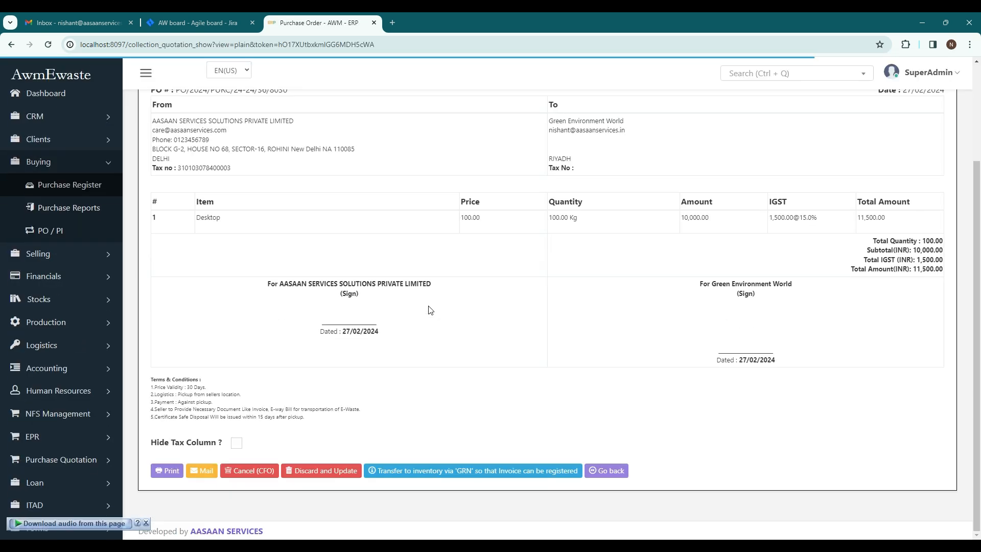
scroll(486, 194, "up", 3)
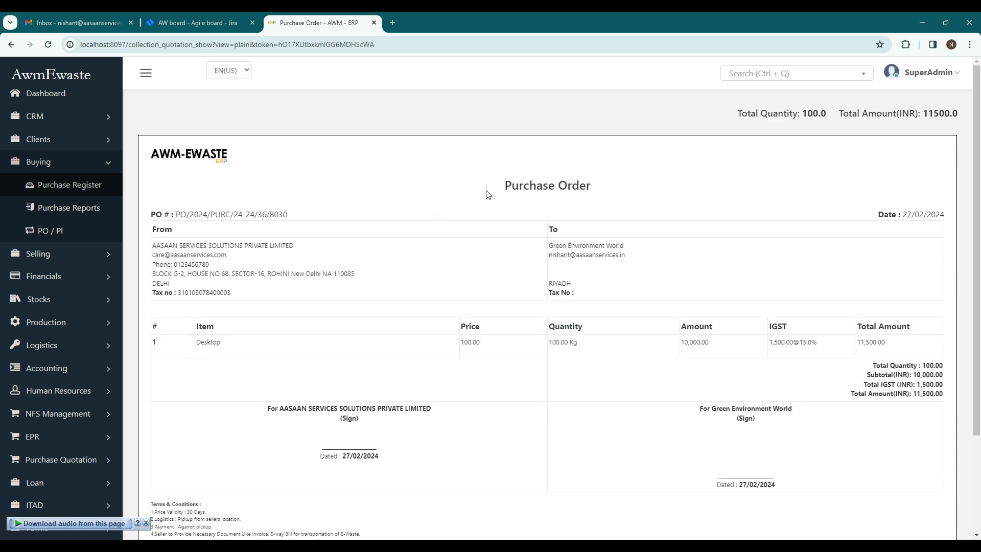
scroll(500, 316, "down", 3)
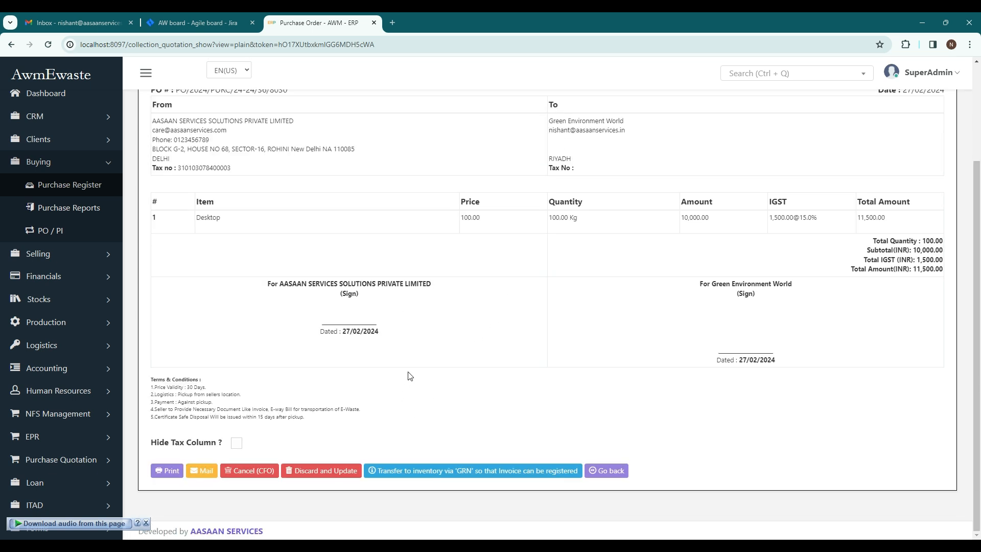
left_click(432, 473)
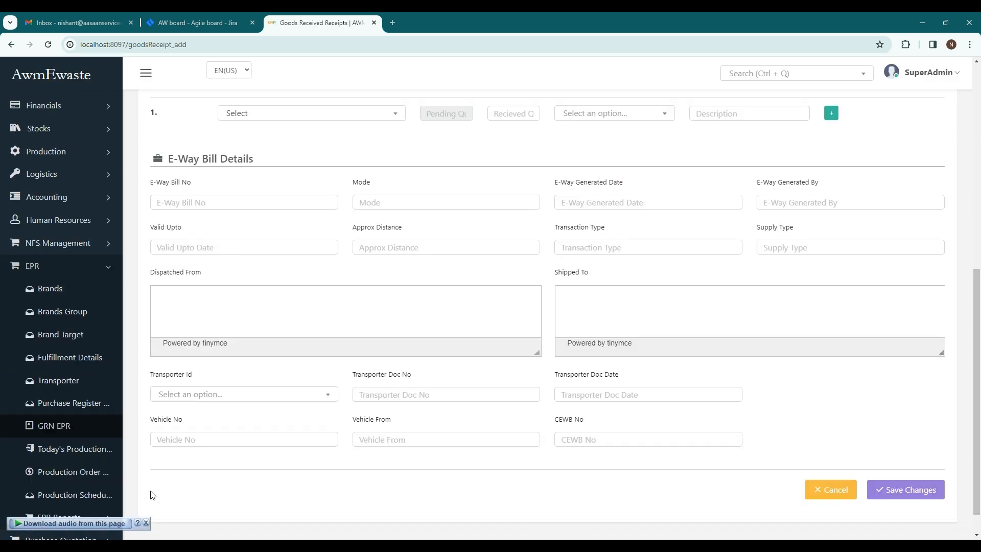
- Set the GRN date of the new goods receipt to 27/02/2024
left_click(147, 523)
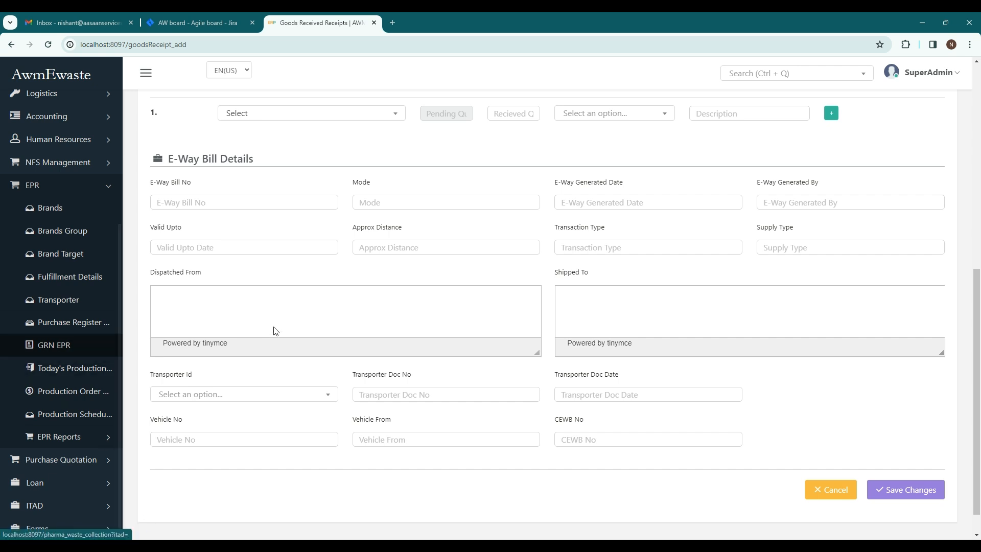
scroll(273, 331, "up", 6)
scroll(274, 331, "up", 2)
left_click(199, 206)
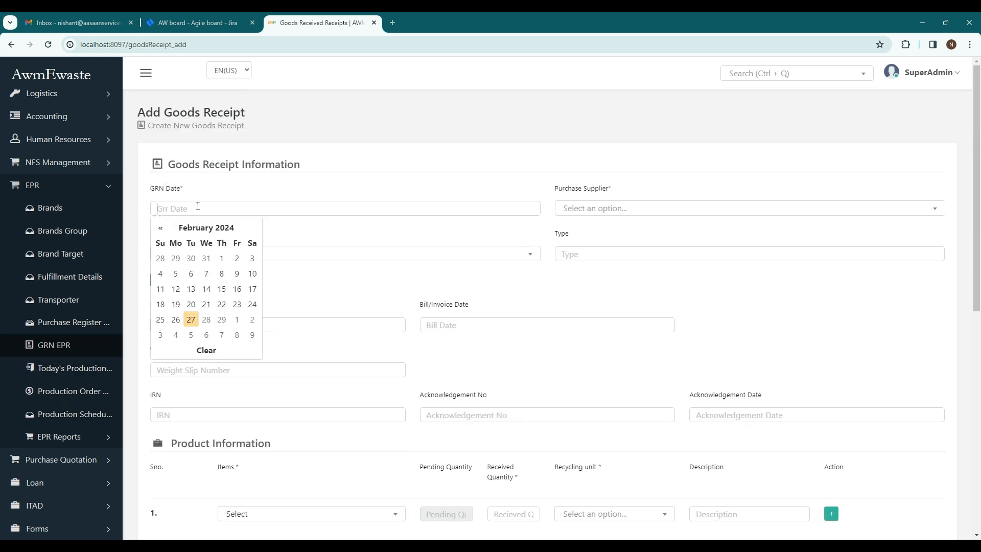
left_click(190, 318)
- Choose Green Environment World as the purchase supplier and select its latest purchase order
left_click(621, 210)
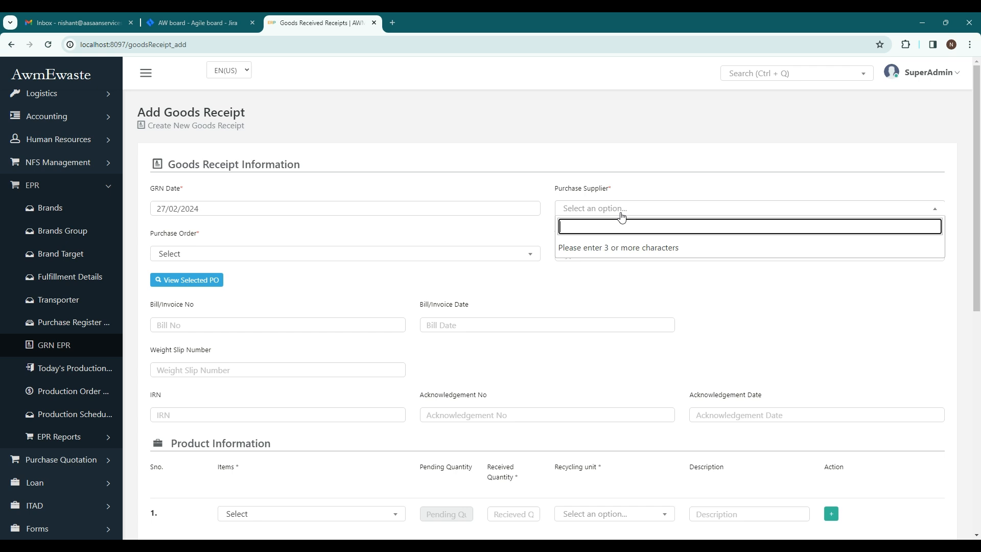
type("green")
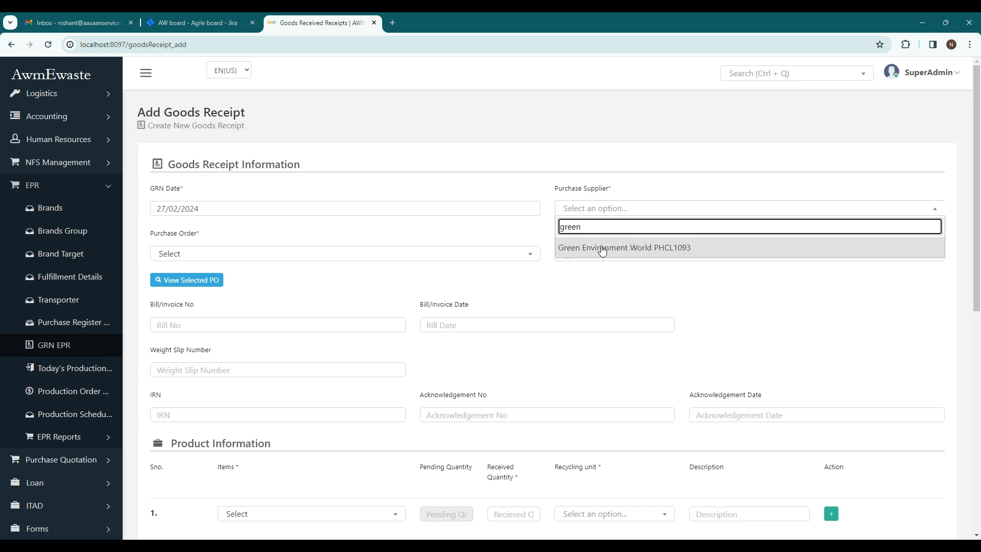
left_click(603, 247)
left_click(270, 256)
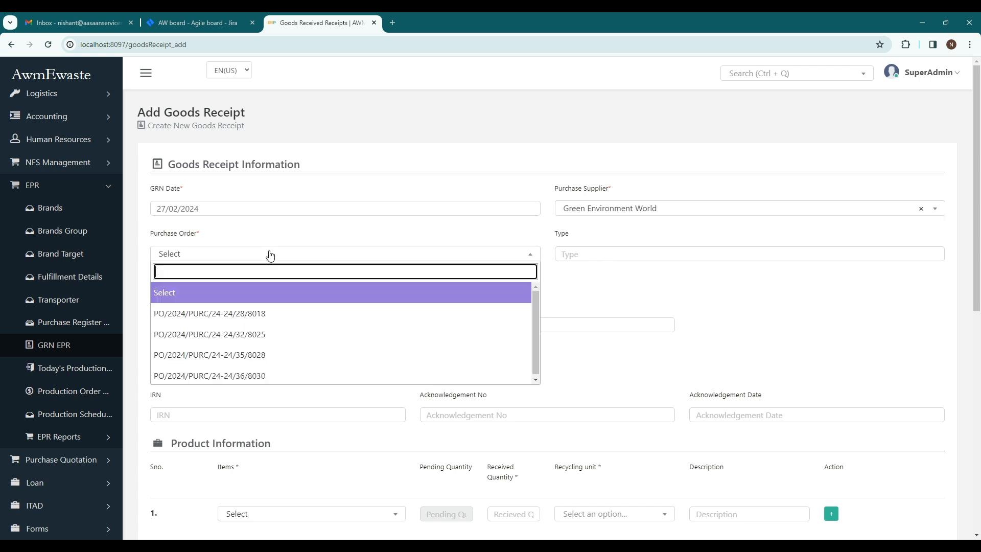
left_click(280, 360)
- Choose Desktop as the first received item and set its received quantity to 40
scroll(287, 291, "down", 5)
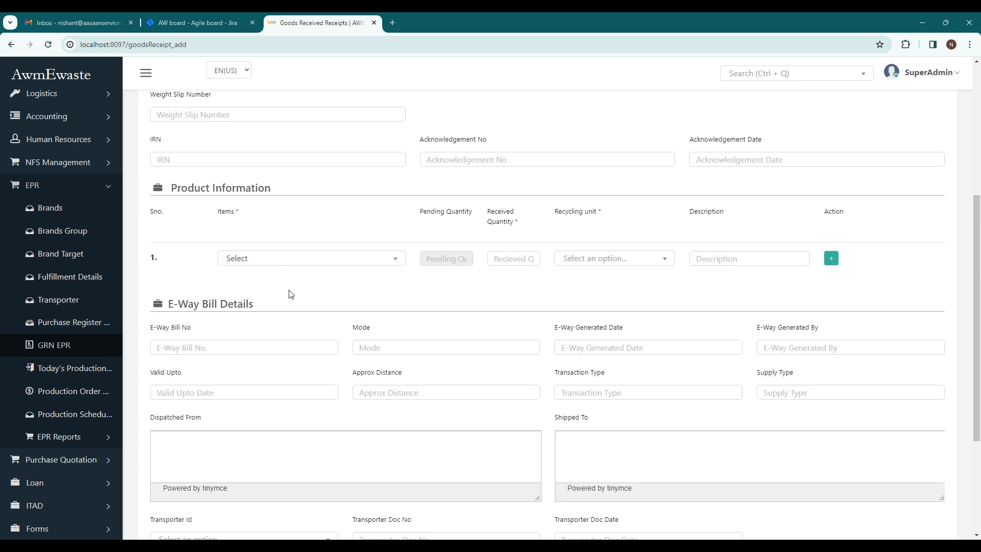
left_click(267, 259)
left_click(270, 317)
left_click(440, 258)
left_click(509, 259)
type("40")
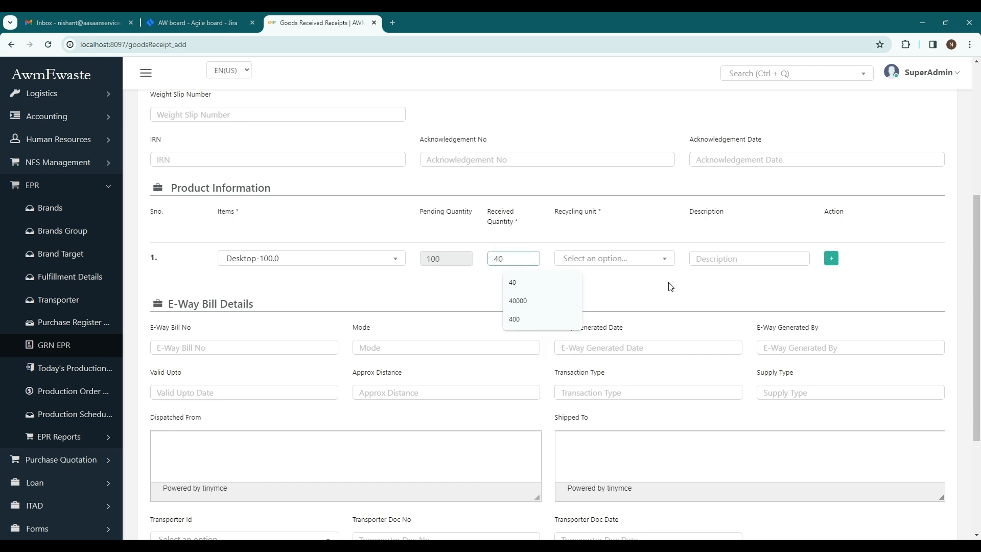
- Look through the recycling unit options, and try out a second item row before removing it
left_click(620, 259)
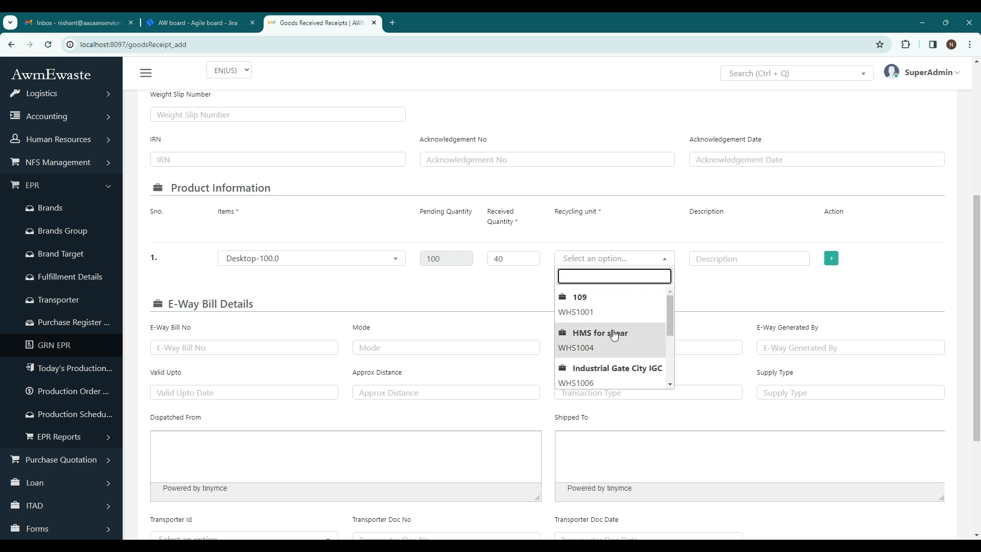
scroll(614, 335, "down", 3)
left_click(757, 303)
left_click(731, 255)
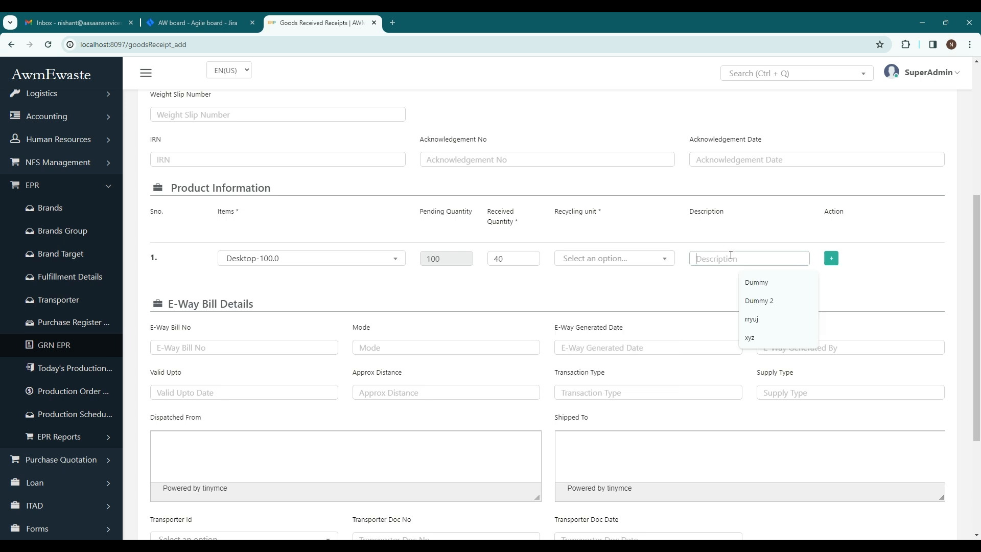
left_click(649, 286)
left_click(829, 259)
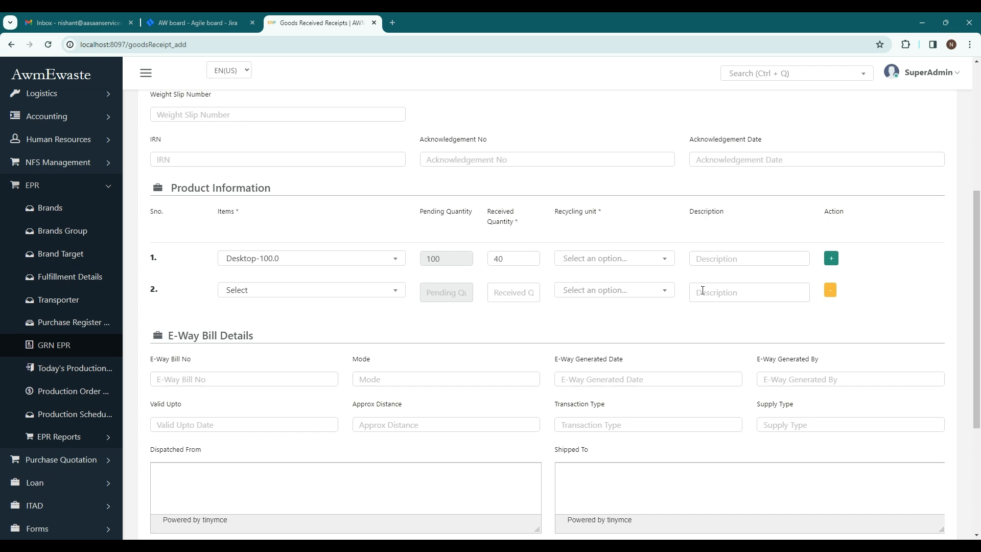
left_click(831, 290)
- Examine the bill, weight slip, e-way bill and transporter fields of the goods receipt form
scroll(368, 320, "down", 2)
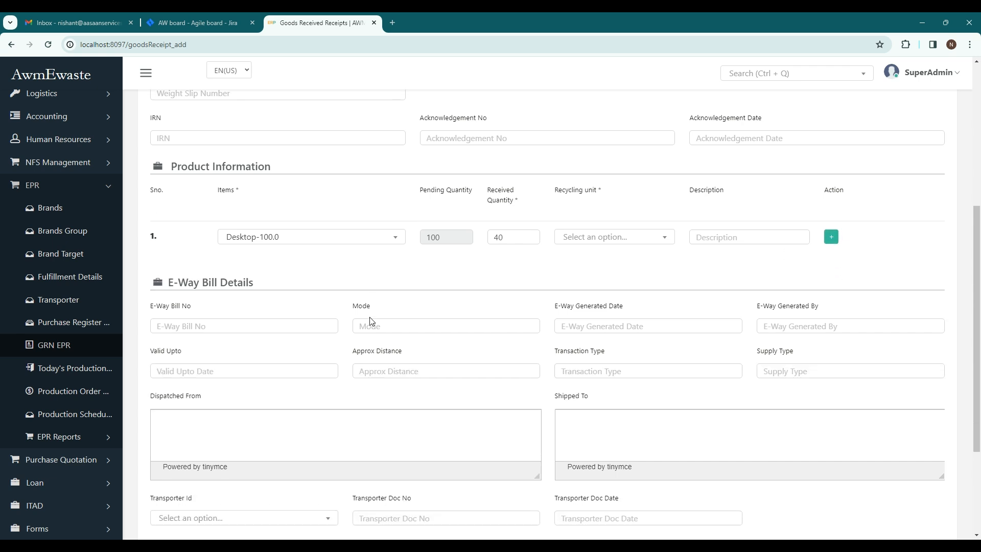
scroll(286, 229, "up", 6)
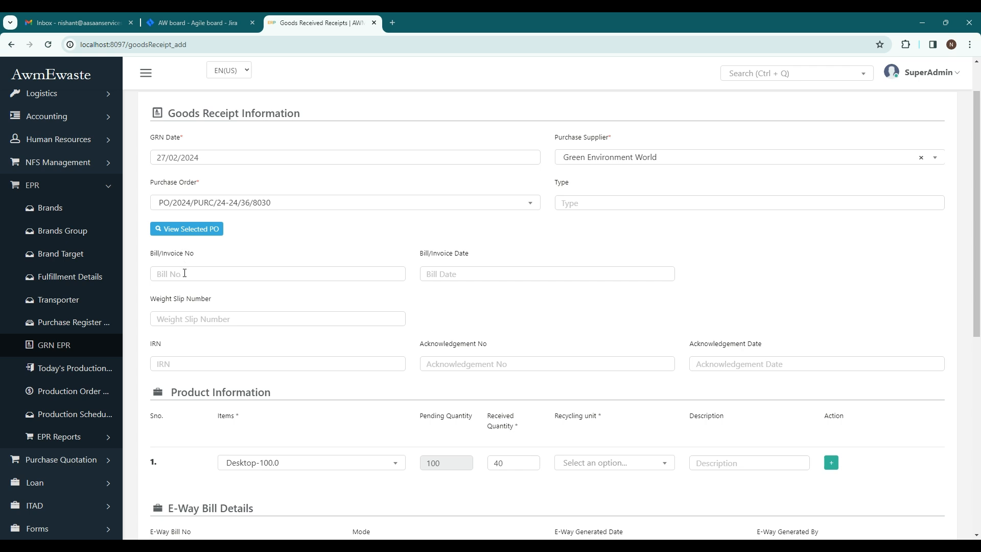
left_click(214, 322)
scroll(440, 326, "down", 6)
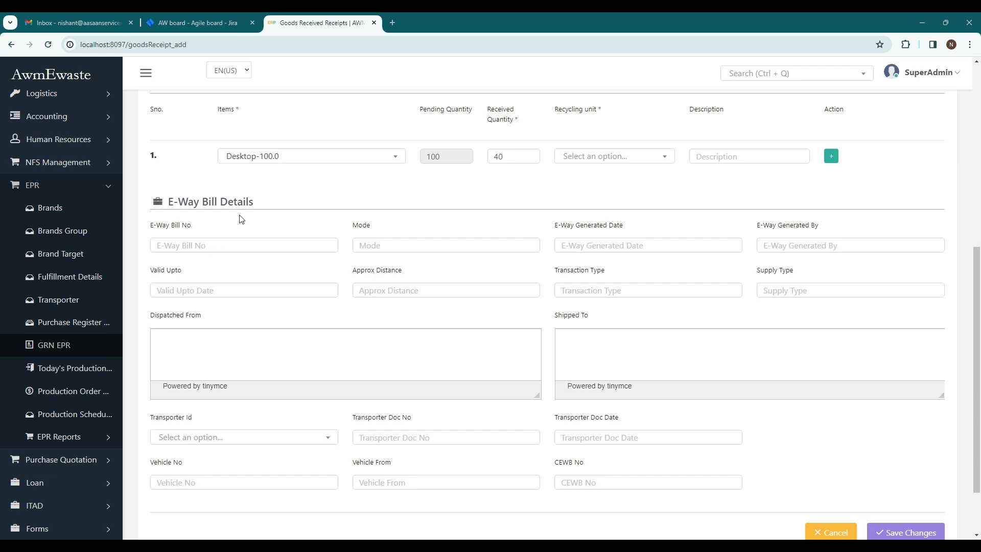
scroll(215, 289, "down", 2)
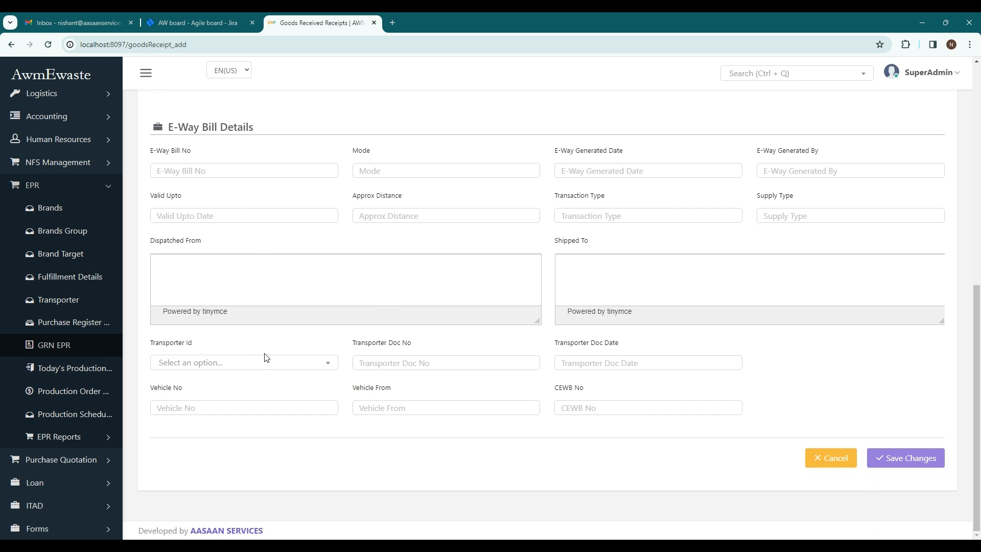
scroll(474, 388, "up", 5)
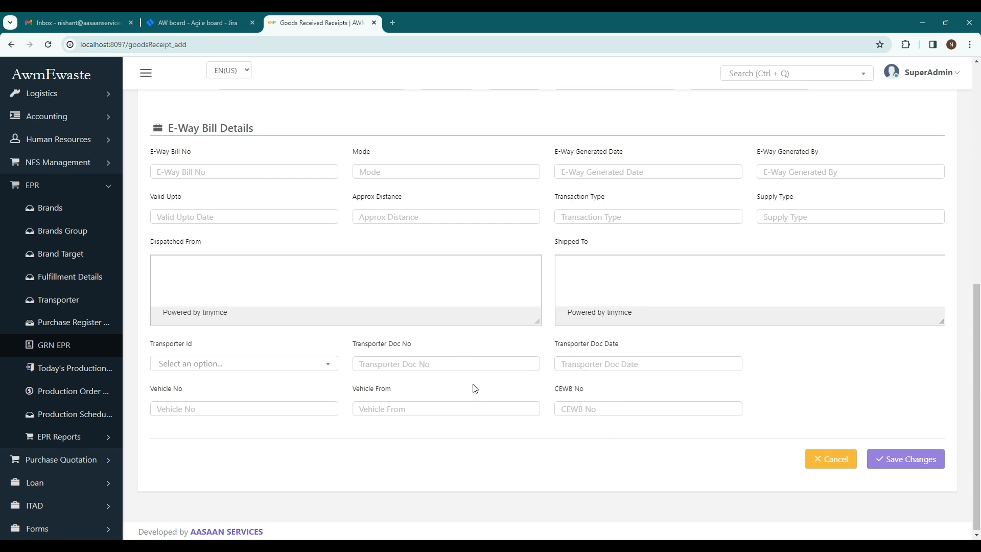
scroll(473, 388, "down", 4)
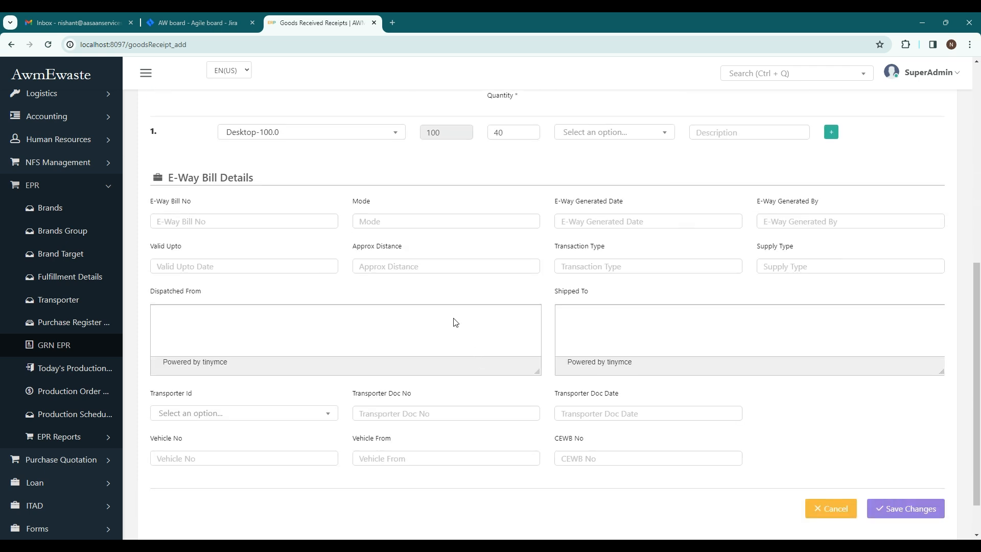
scroll(441, 285, "up", 8)
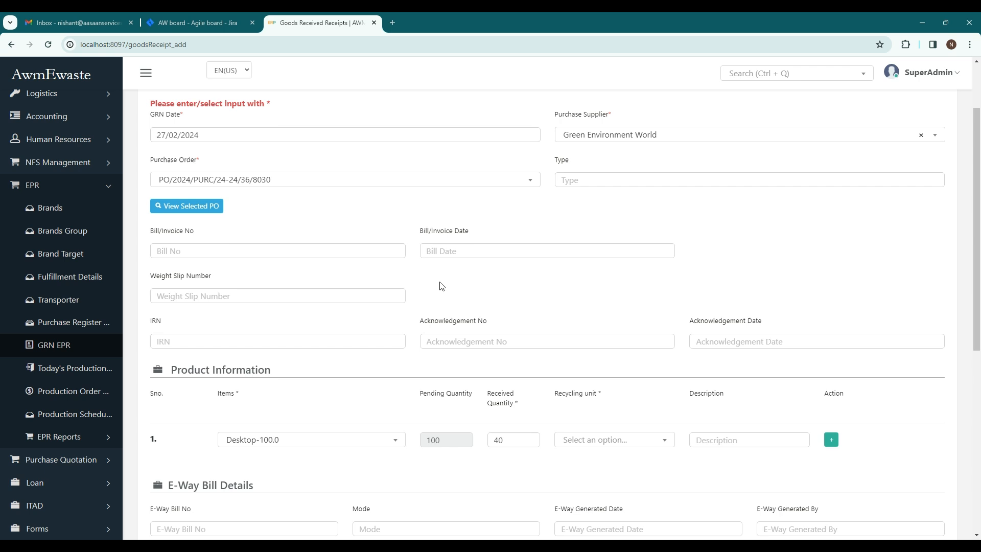
- Set the Desktop item's recycling unit to HMS for shear
scroll(435, 307, "down", 2)
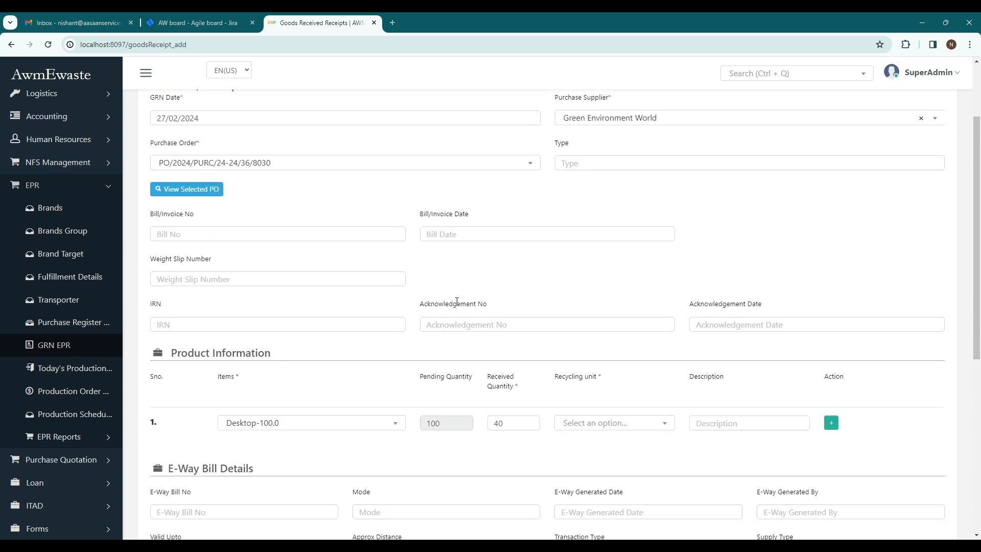
left_click(606, 423)
left_click(601, 360)
scroll(744, 438, "down", 7)
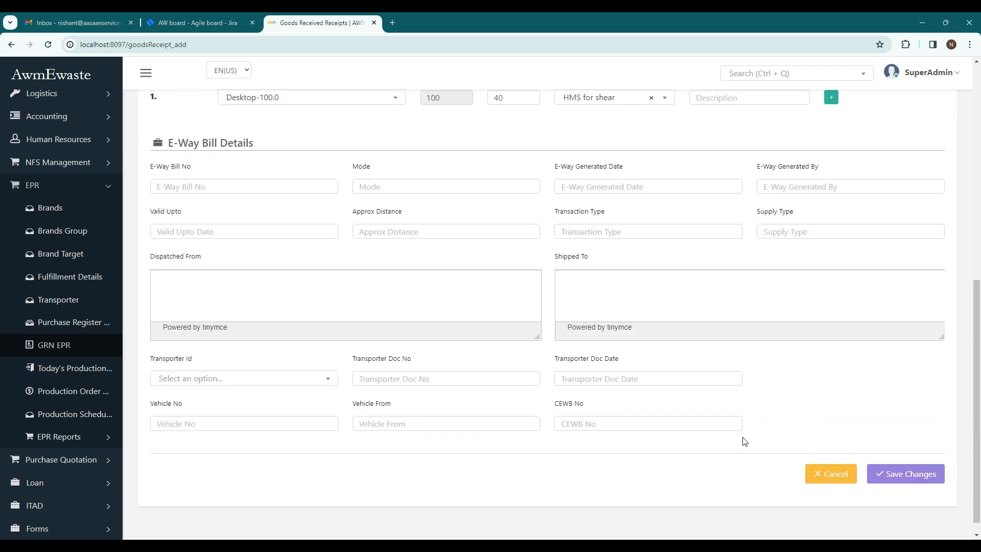
- Change the Desktop item's recycling unit to JEDDAH and save the goods receipt
scroll(646, 302, "up", 3)
left_click(611, 248)
scroll(613, 169, "down", 3)
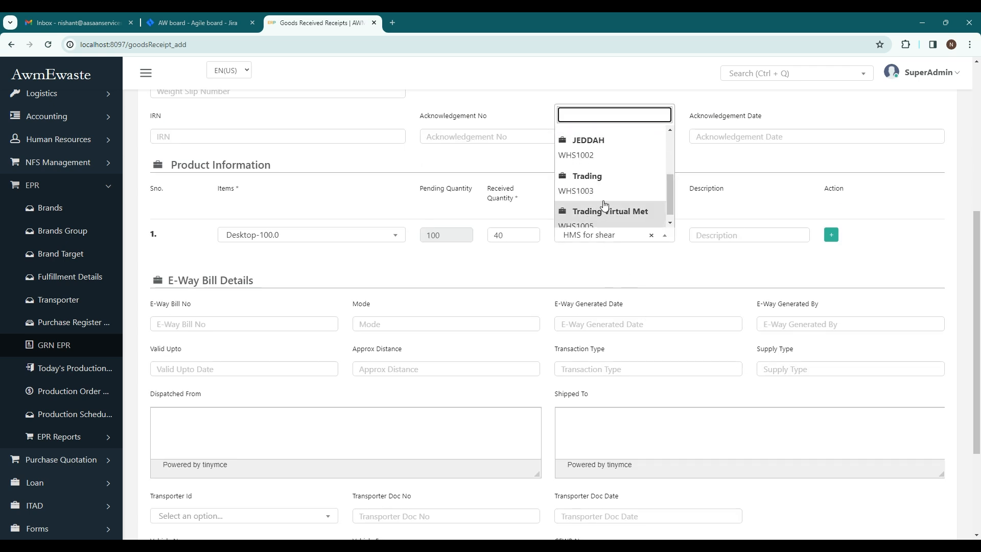
left_click(605, 148)
scroll(752, 337, "down", 2)
scroll(752, 338, "down", 1)
left_click(905, 458)
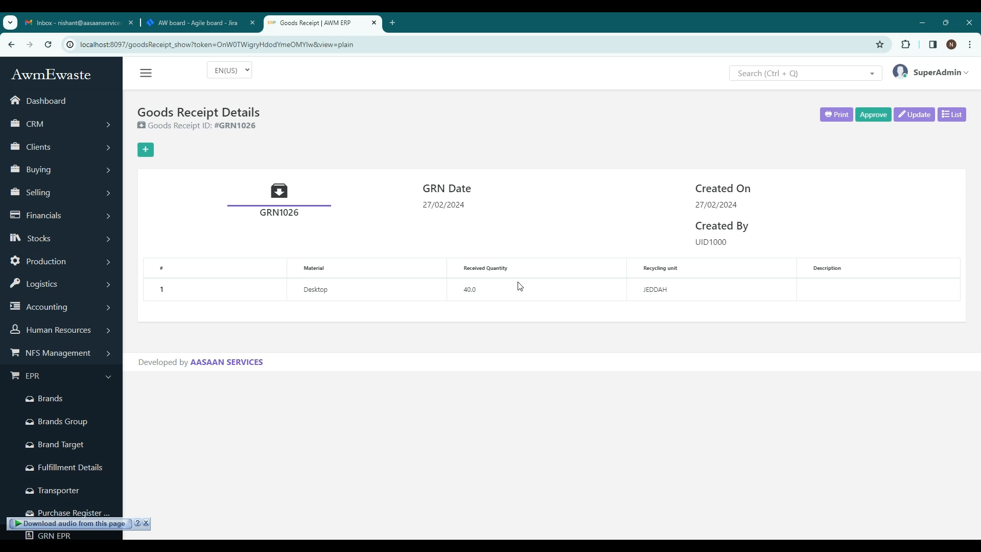
- Approve the saved goods receipt and check its received quantity and material
left_click(875, 117)
left_click(574, 359)
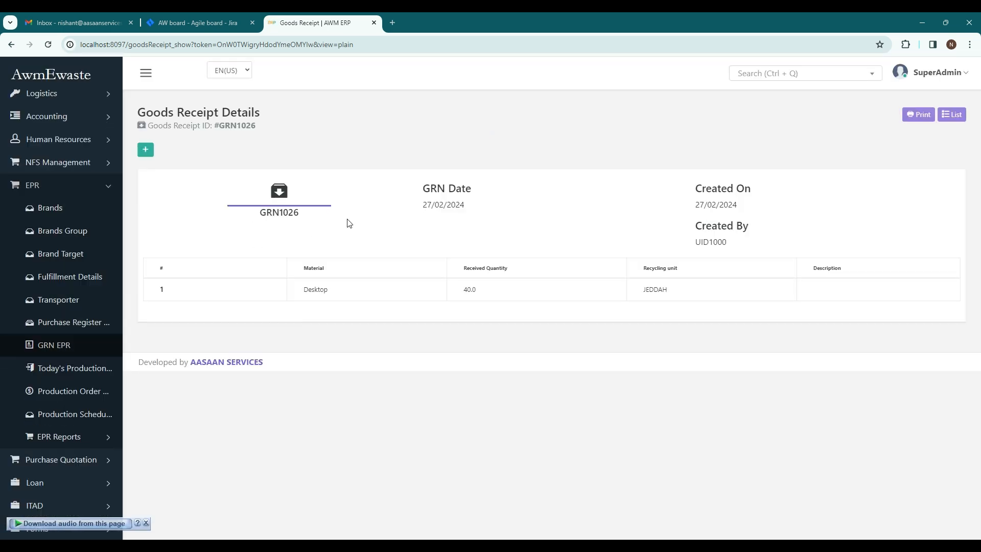
left_click_drag(503, 292, 457, 297)
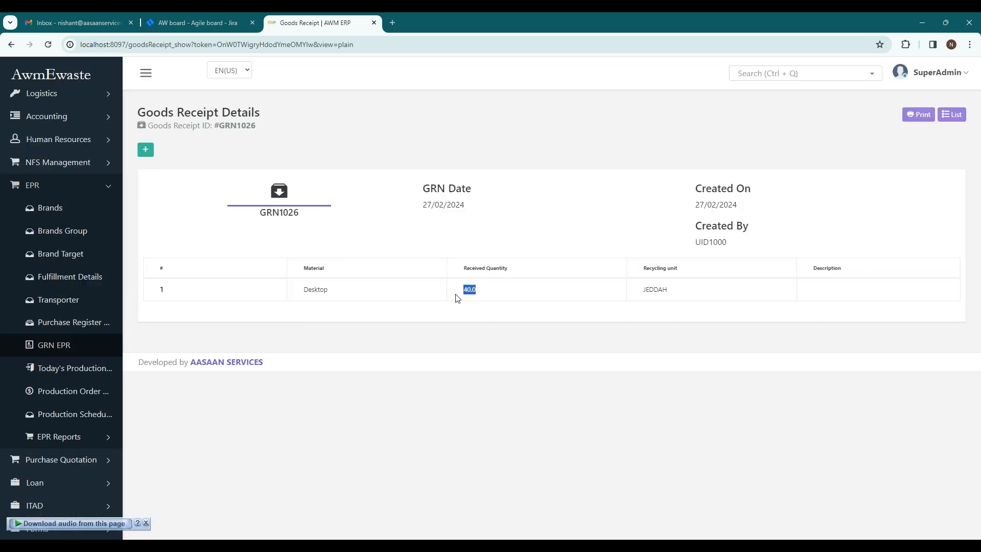
left_click(516, 290)
left_click_drag(299, 297, 375, 290)
left_click(375, 289)
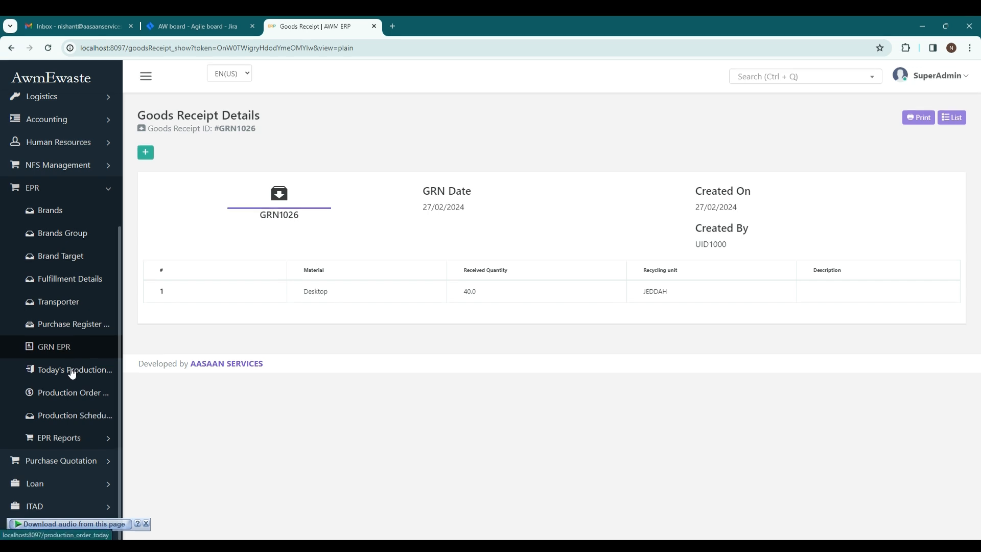
- Open Today's Production Order list and check the Auto Process Production Orders setting in the system configuration, opened separately
left_click(72, 371)
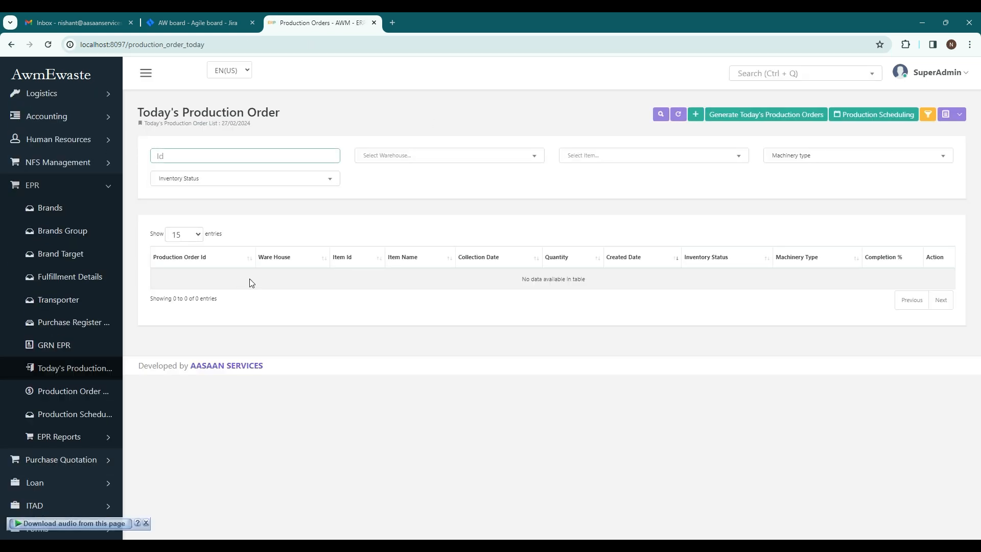
left_click(941, 76)
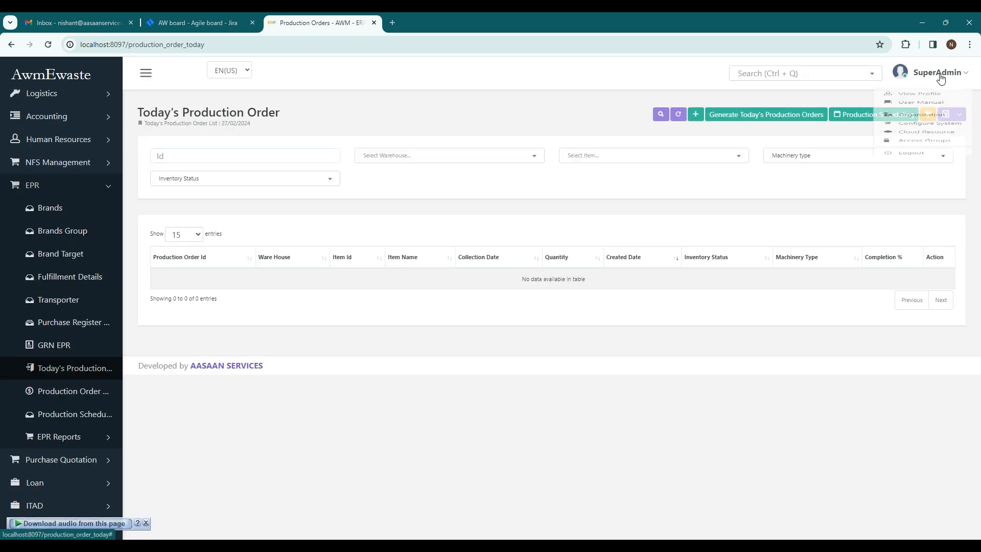
right_click(910, 178)
left_click(856, 180)
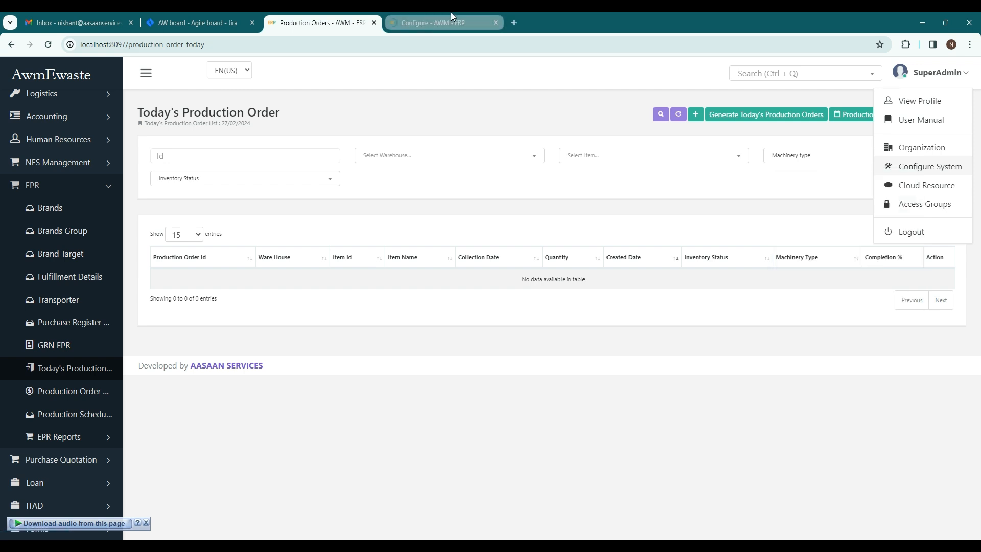
key("ctrl+Tab")
left_click_drag(976, 121, 977, 476)
left_click_drag(149, 428, 274, 428)
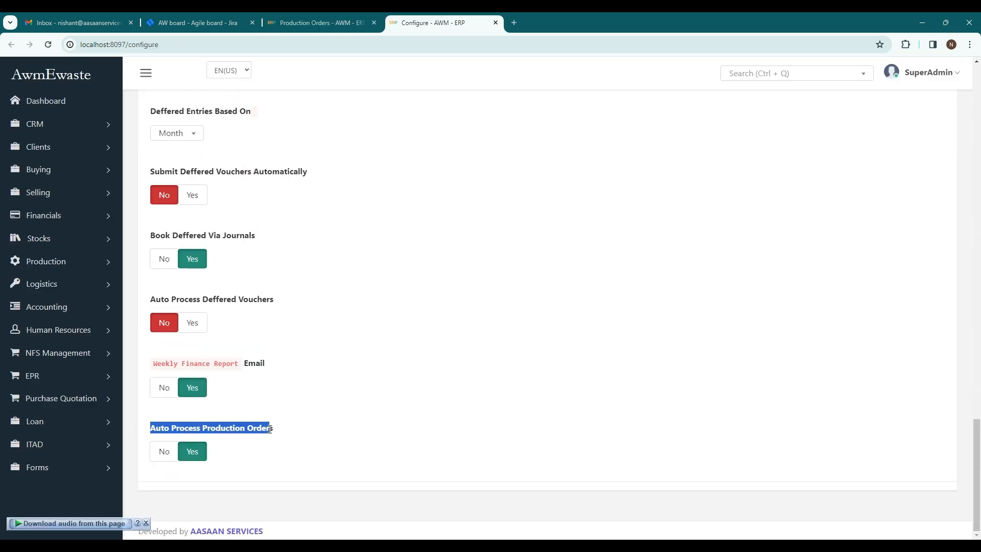
left_click(270, 457)
- Return to Today's Production Order list and generate today's production orders
key("ctrl+shift+Tab")
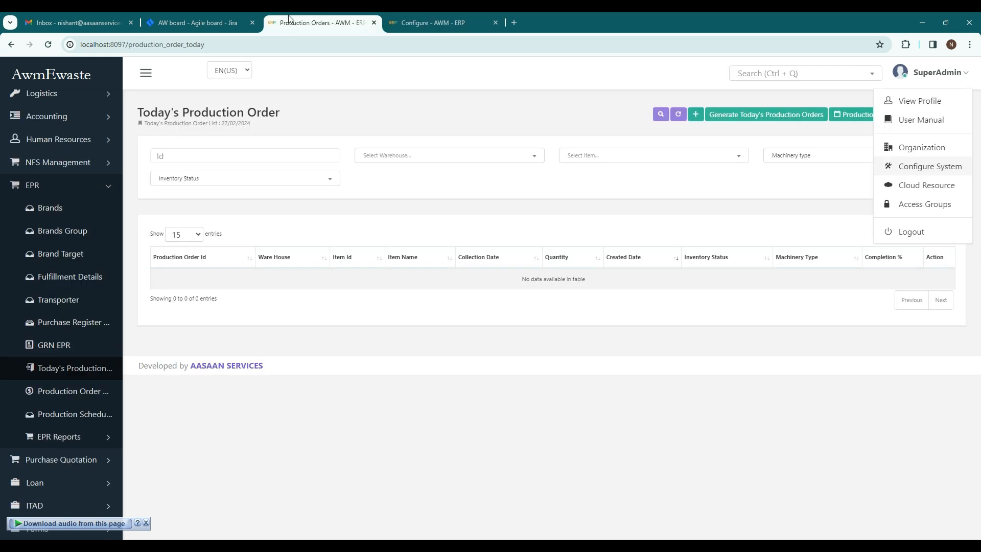
left_click(793, 133)
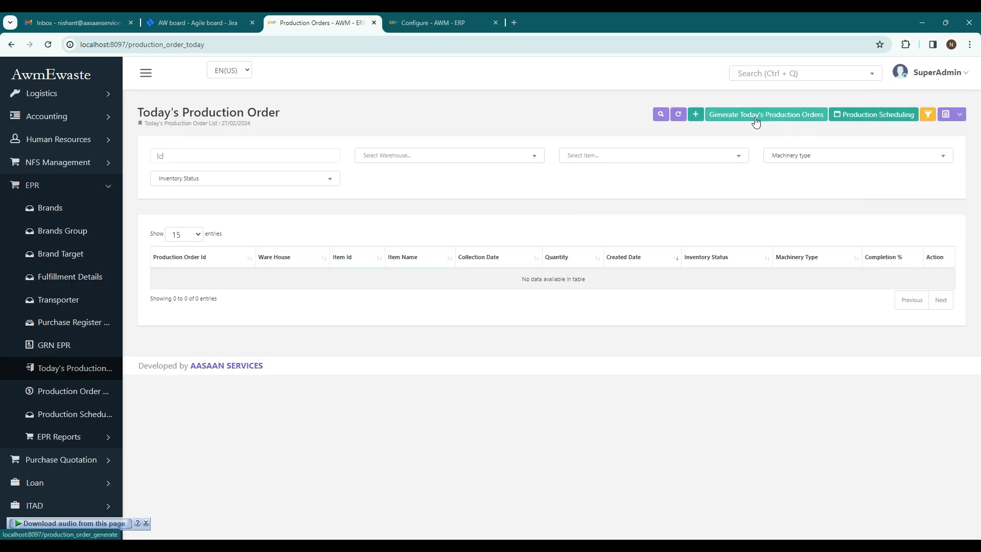
left_click(756, 122)
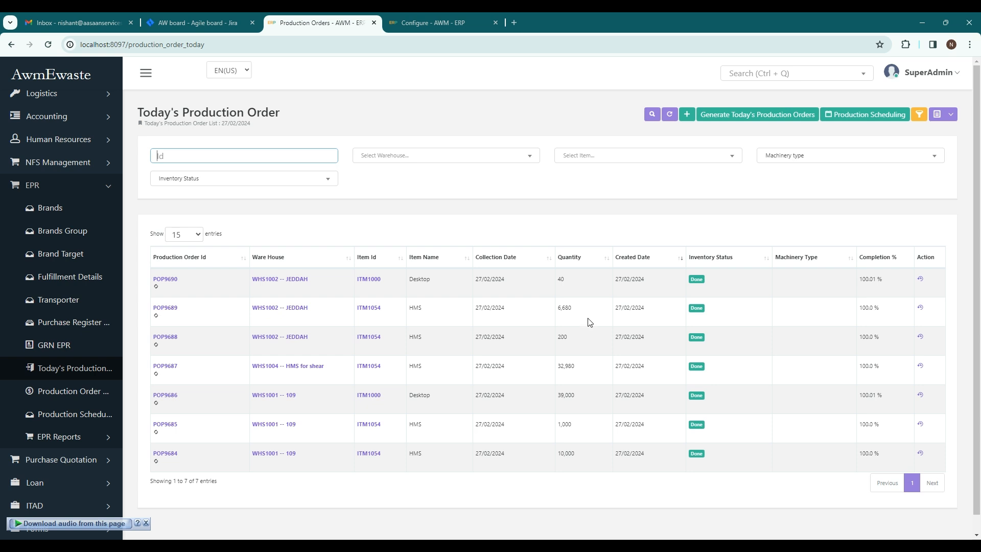
- Review the quantities of the generated production orders in today's list
mouse_move(568, 337)
left_mouse_down()
mouse_move(557, 339)
mouse_move(556, 280)
mouse_move(558, 347)
left_mouse_up()
left_click(573, 310)
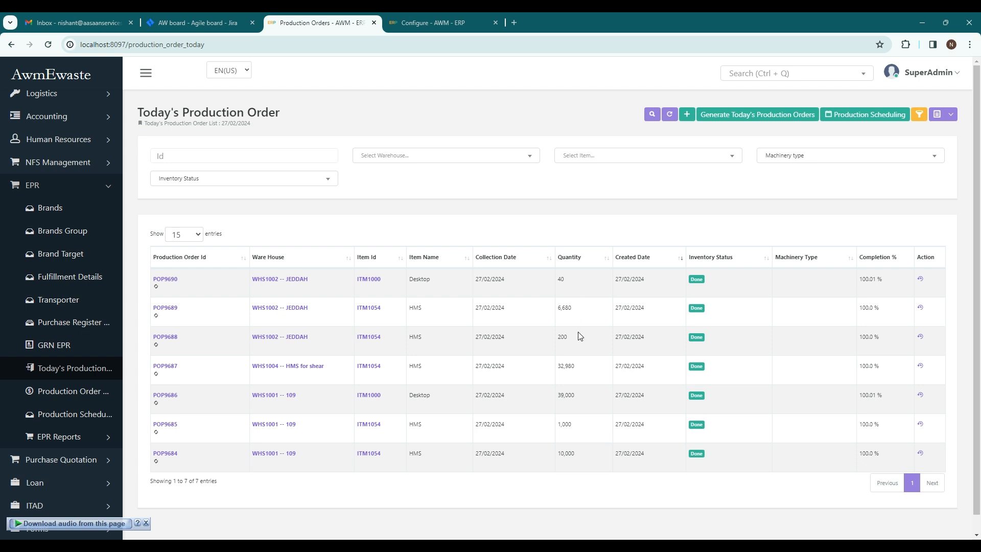
left_click_drag(573, 336, 556, 284)
left_click(590, 308)
- Open the HMS production order for 6,680 at JEDDAH and view its insights and inventory transfer options
scroll(697, 347, "down", 1)
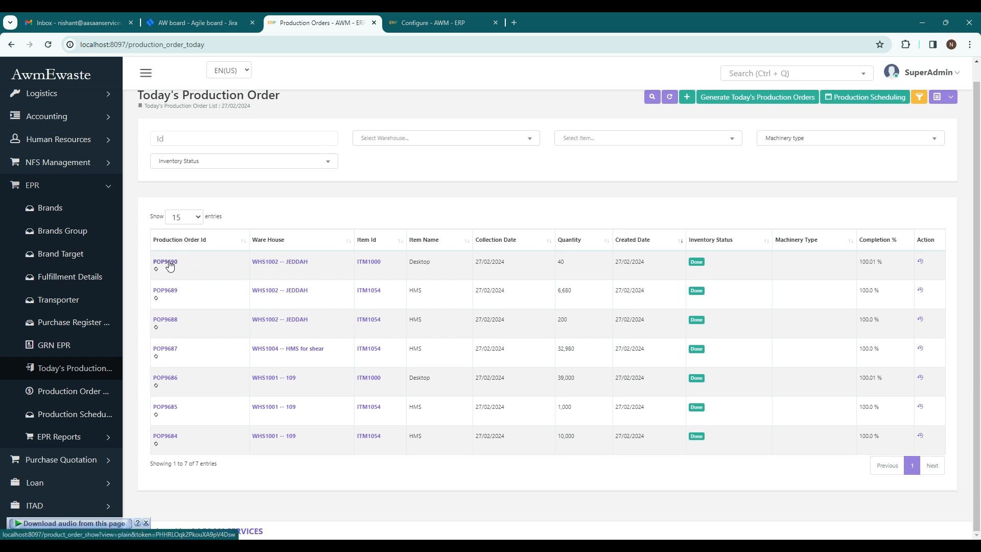
left_click(172, 291)
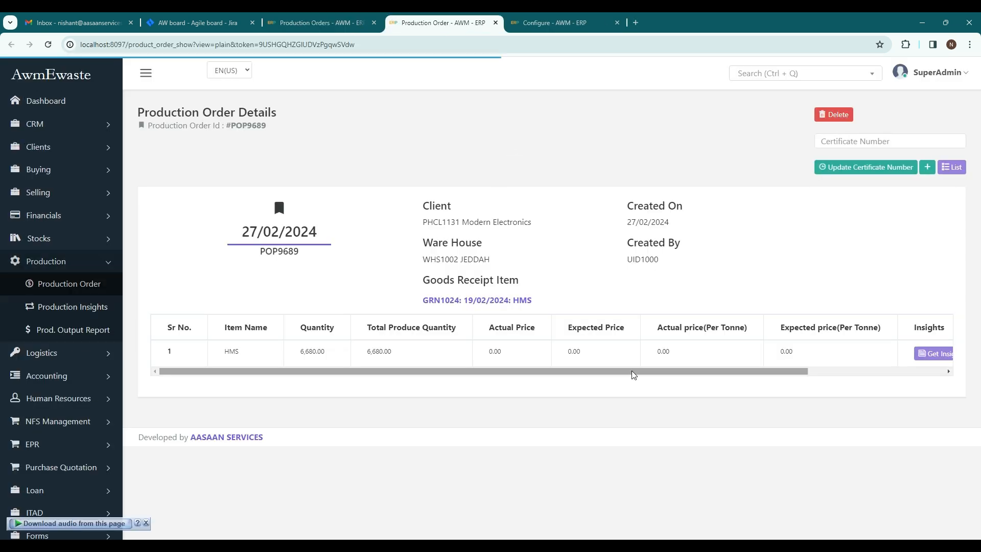
left_click_drag(634, 375, 770, 374)
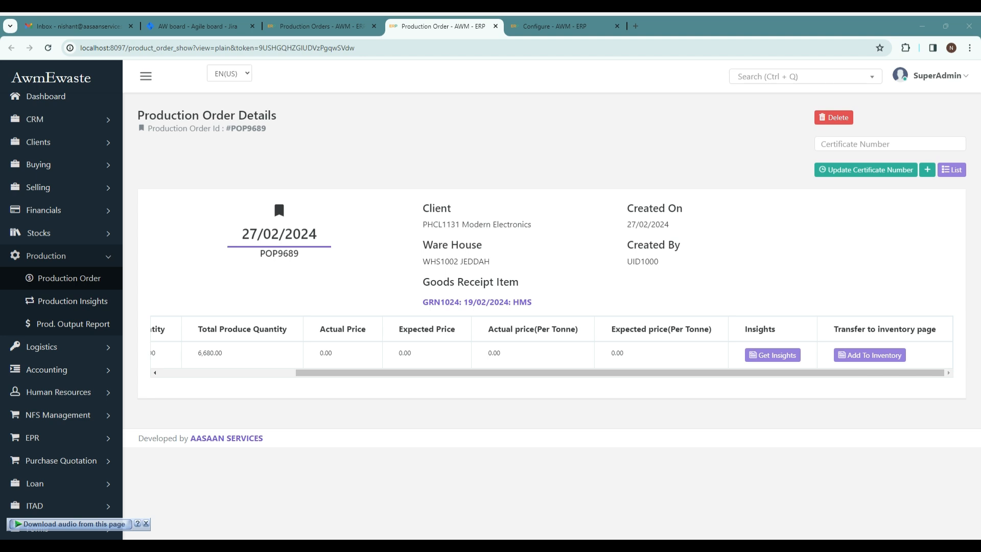
- Open the EPR Production Scheduler Report and generate it for the JEDDAH warehouse
left_click(508, 48)
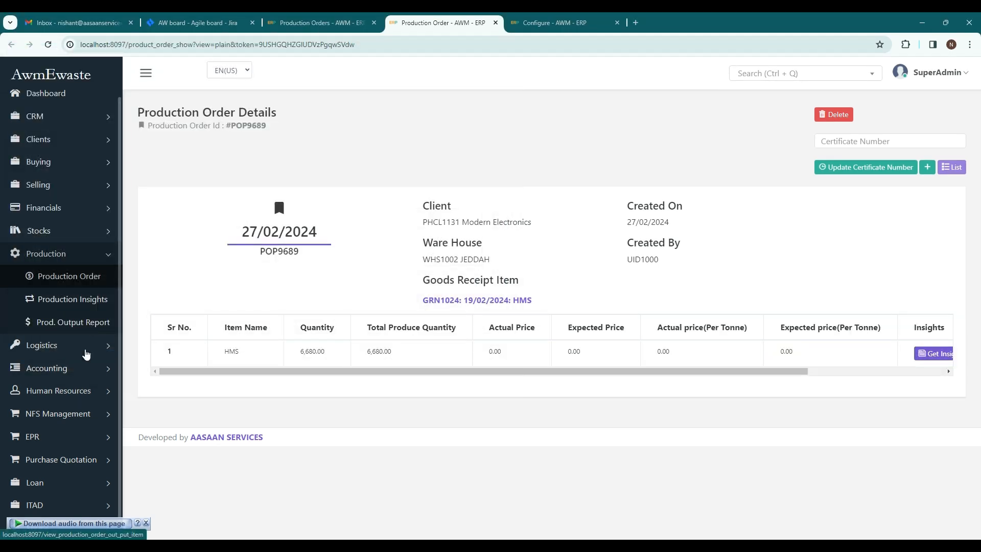
left_click(61, 443)
scroll(82, 410, "down", 3)
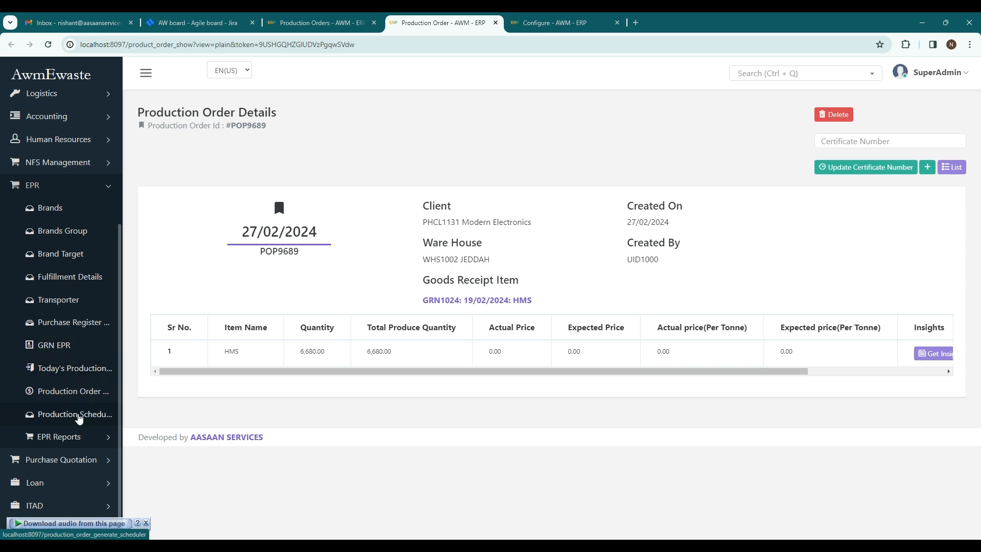
left_click(79, 417)
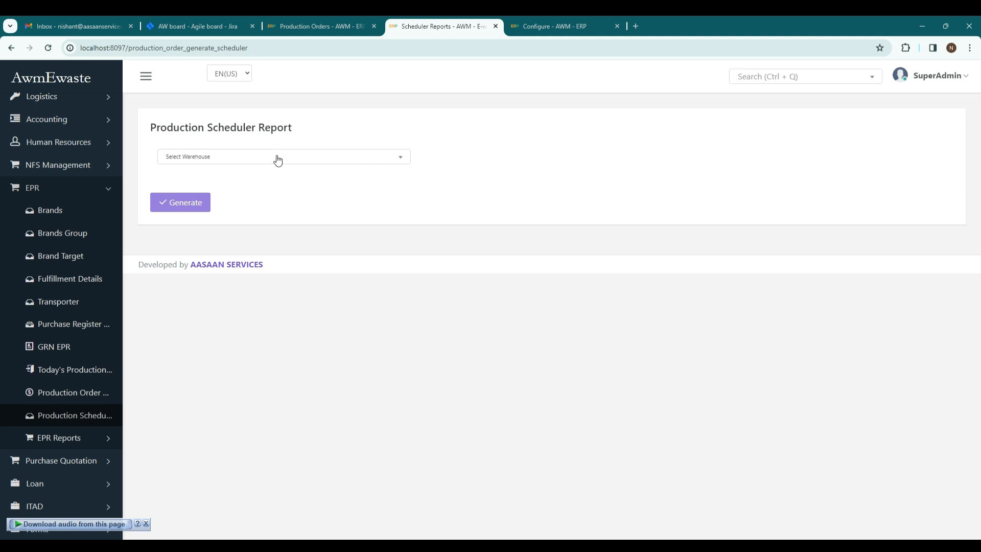
left_click(277, 160)
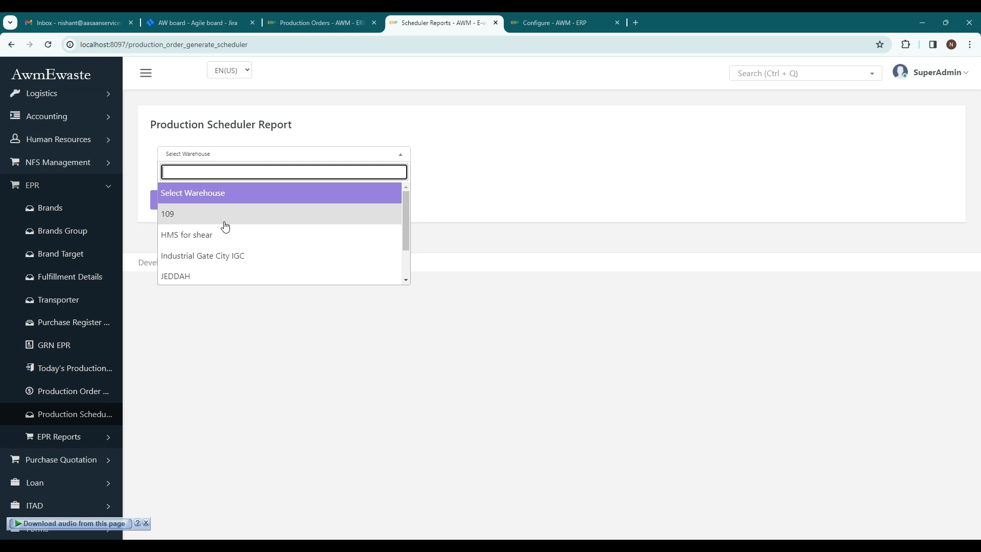
left_click(205, 276)
left_click(193, 201)
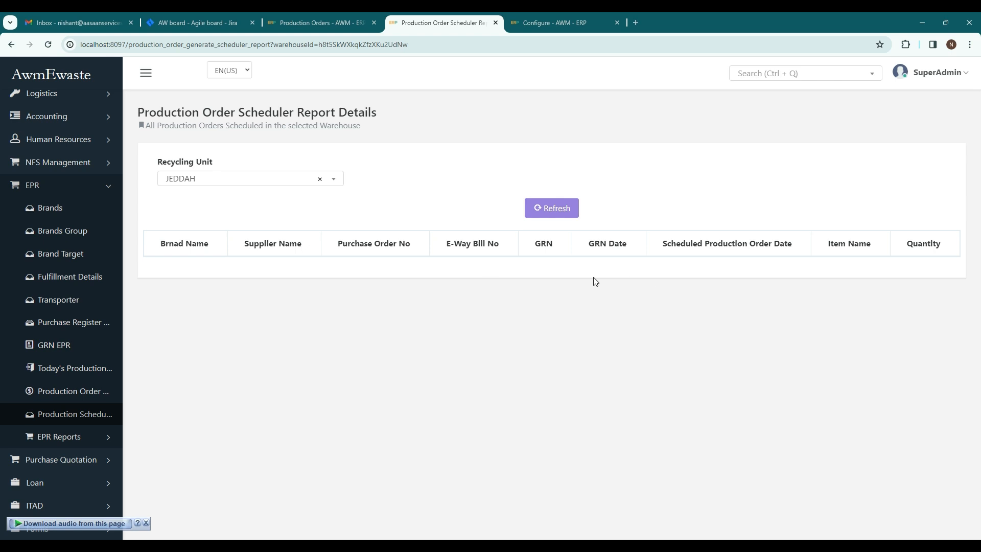
- Refresh the scheduler report for recycling unit 109 and examine the scheduled production order dates and quantities
left_click(225, 181)
left_click(233, 231)
left_click(545, 214)
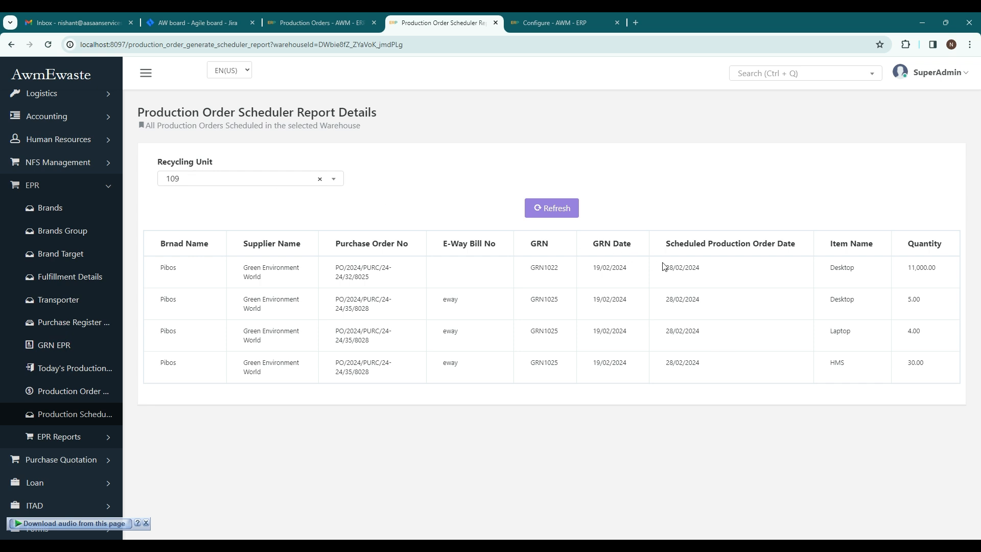
left_click_drag(666, 270, 715, 270)
left_click(715, 288)
left_click_drag(899, 270, 950, 273)
left_click(925, 330)
left_click_drag(660, 270, 717, 271)
left_click_drag(661, 307, 721, 306)
left_click(715, 348)
- Refresh the scheduler report for HMS for shear, and try it for Industrial Gate City IGC
left_click(246, 183)
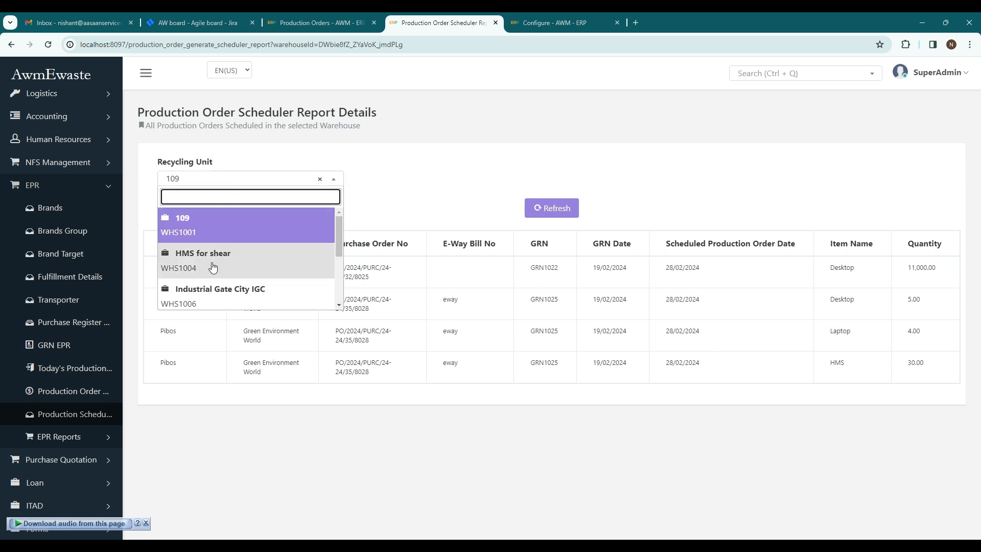
left_click(213, 267)
left_click(555, 219)
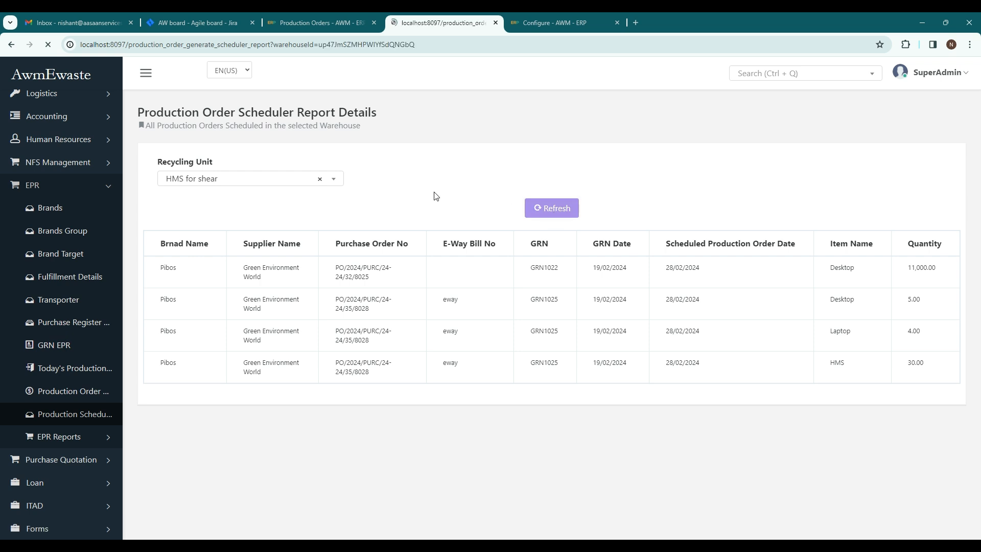
left_click(216, 184)
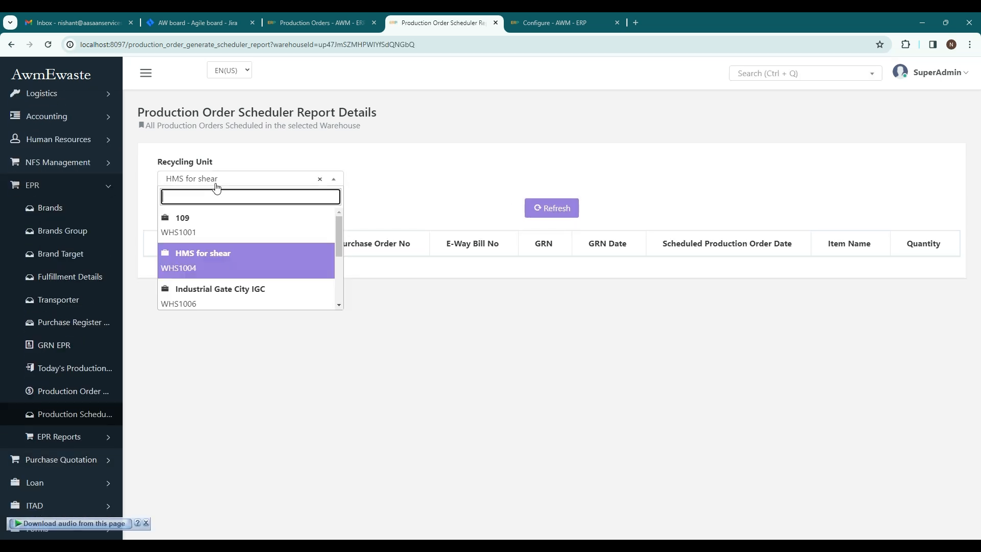
left_click(210, 296)
left_click(547, 208)
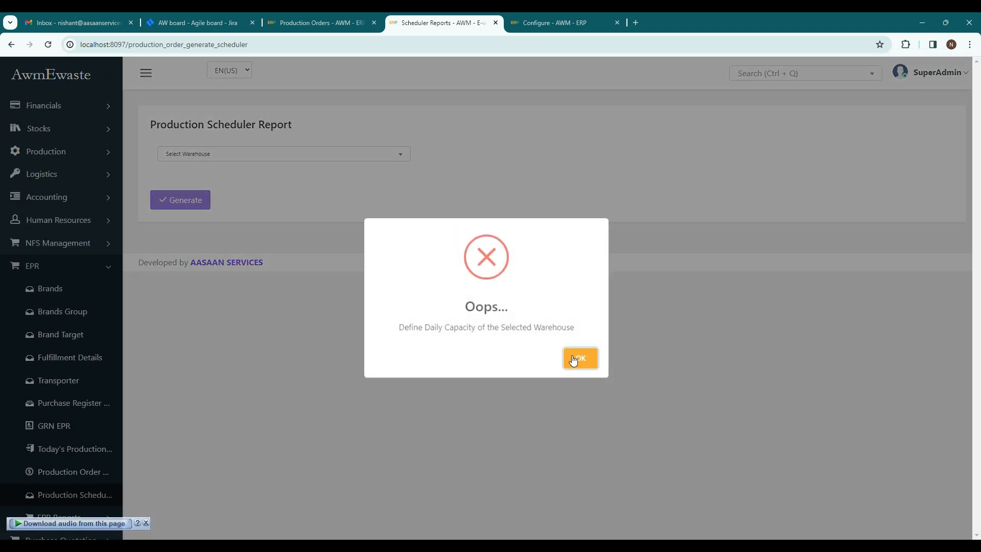
left_click(579, 358)
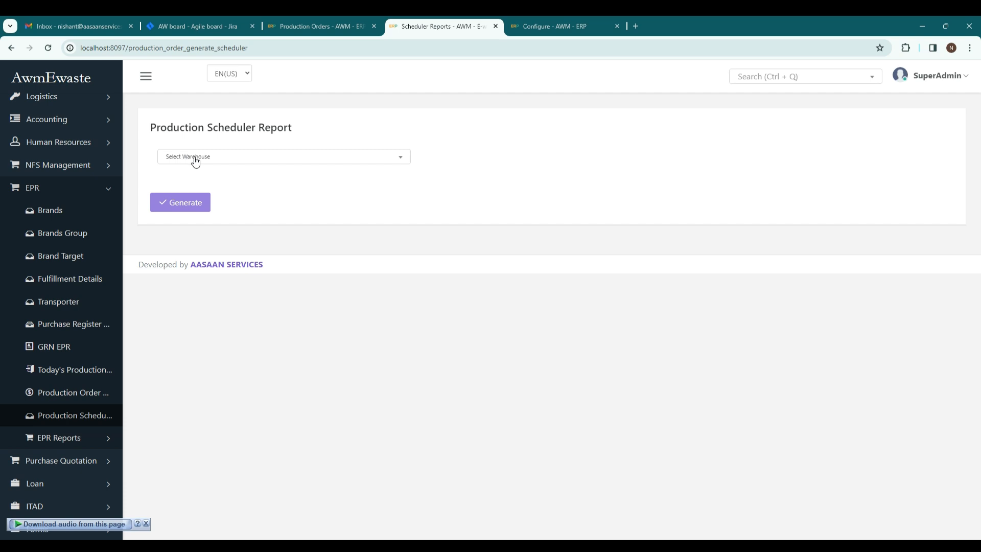
- Generate the Production Scheduler Report for warehouse 109
left_click(196, 159)
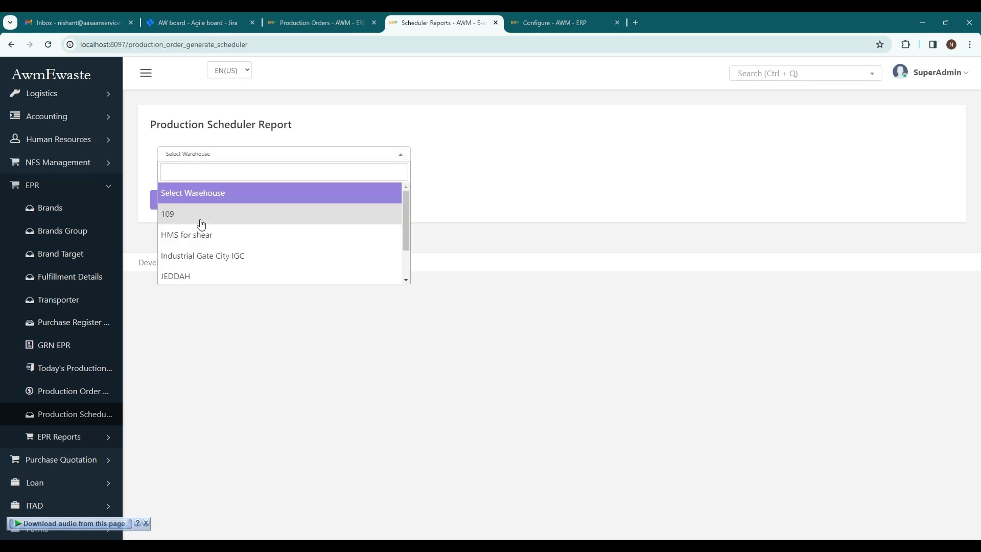
left_click(200, 221)
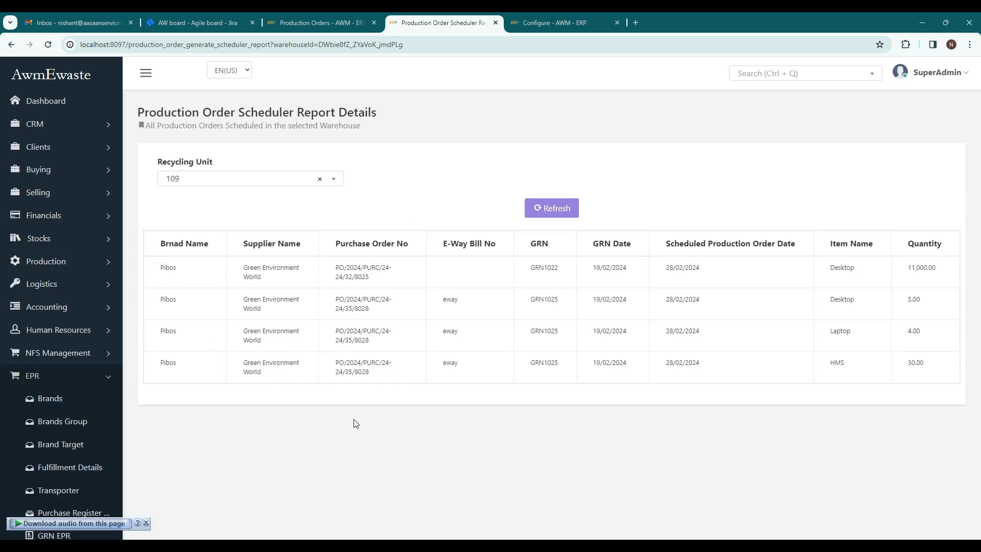
left_click(147, 522)
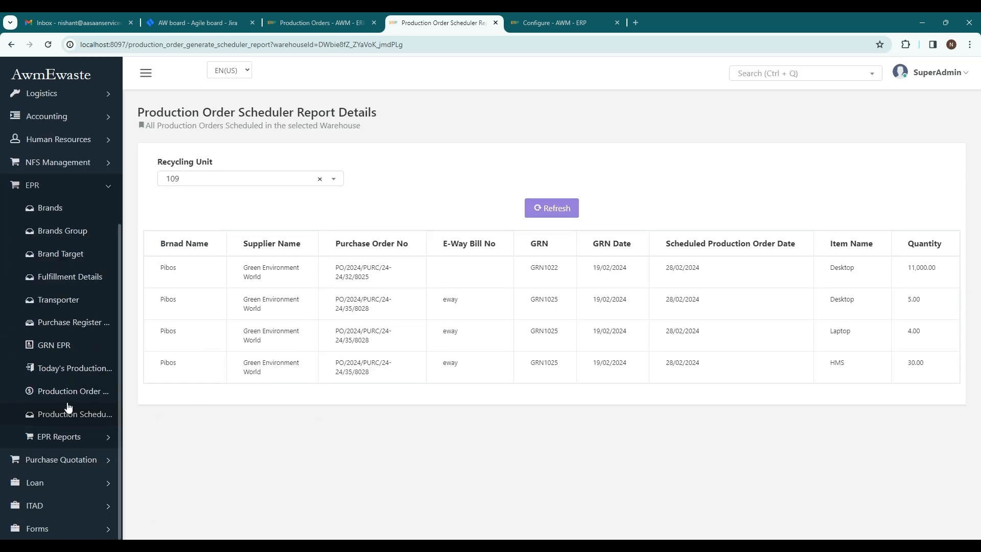
- Open the supplier-wise Fulfillment Report under EPR Reports and view its status filter options
left_click(74, 435)
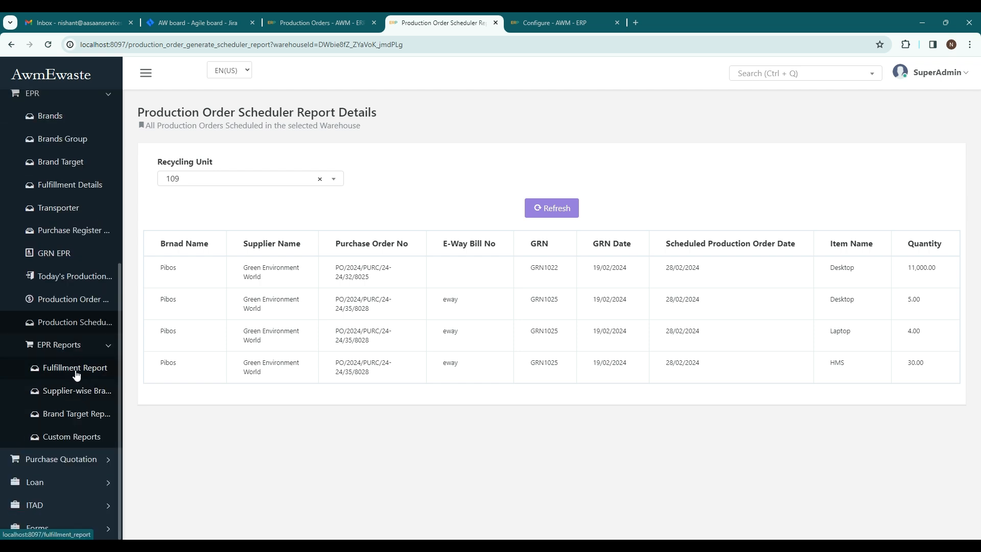
left_click(75, 369)
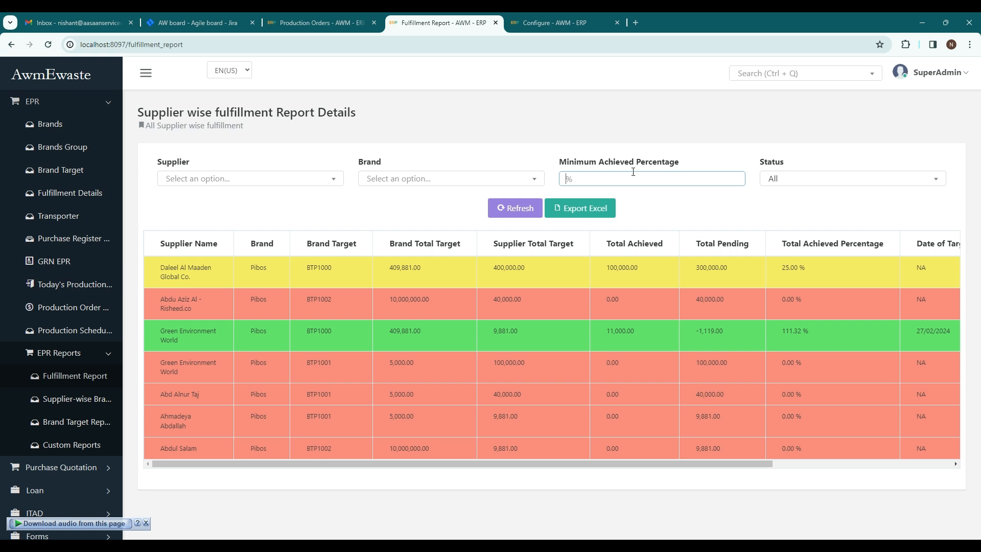
left_click(805, 190)
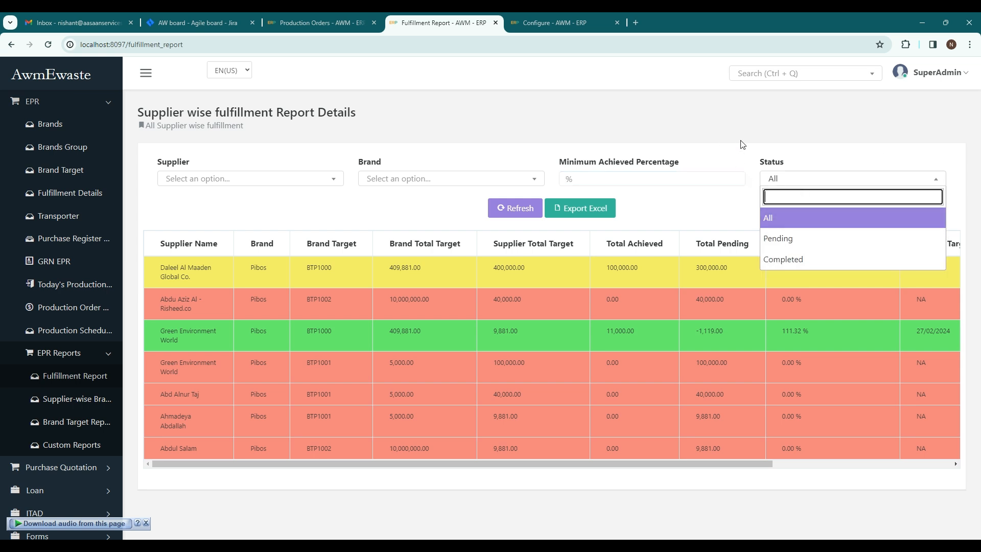
left_click(790, 164)
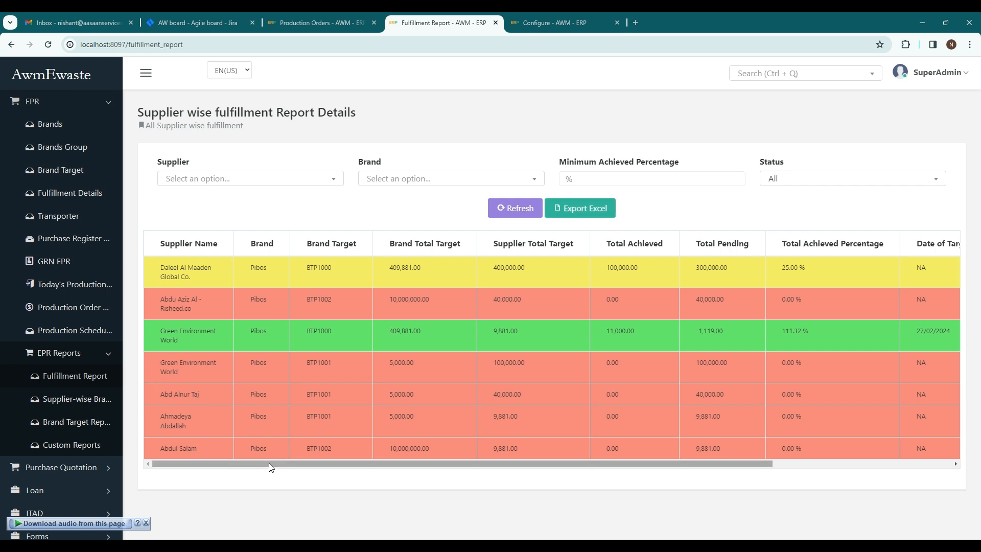
- Examine the achieved percentage, target achieved date, total cost and status of each supplier in the fulfillment report
left_click_drag(269, 463, 471, 459)
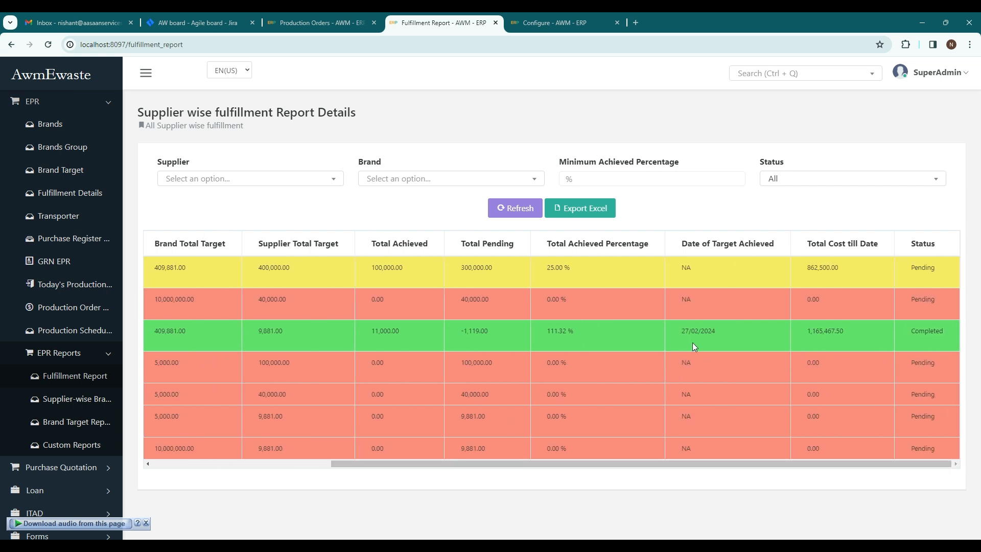
left_click_drag(910, 332, 945, 333)
left_click(846, 435)
left_click(636, 276)
left_click(902, 269)
left_click_drag(690, 461, 418, 309)
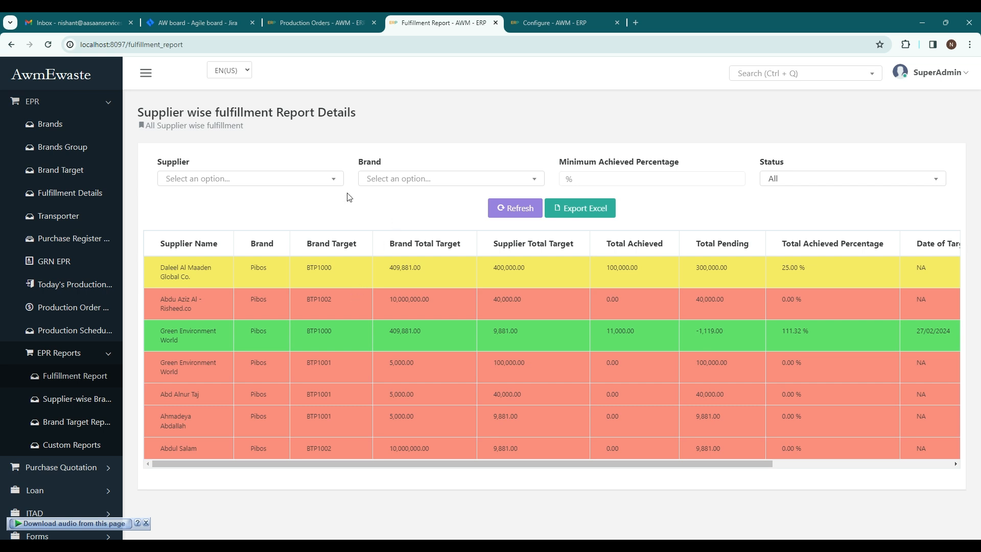
- Open the supplier-wise brand report and compare received and recycled quantities across purchase orders, GRNs and Form 6 entries
left_click(73, 404)
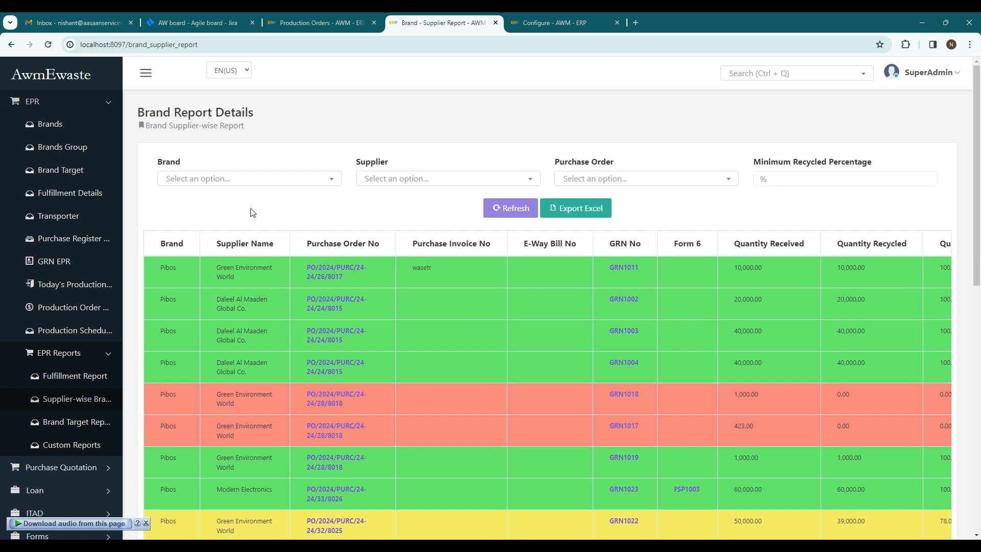
scroll(589, 343, "down", 1)
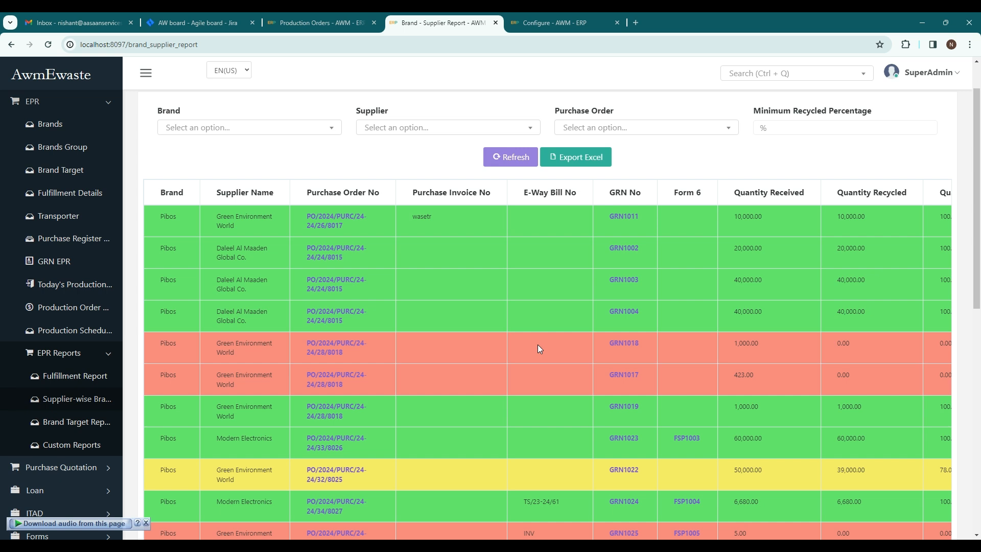
scroll(463, 344, "down", 5)
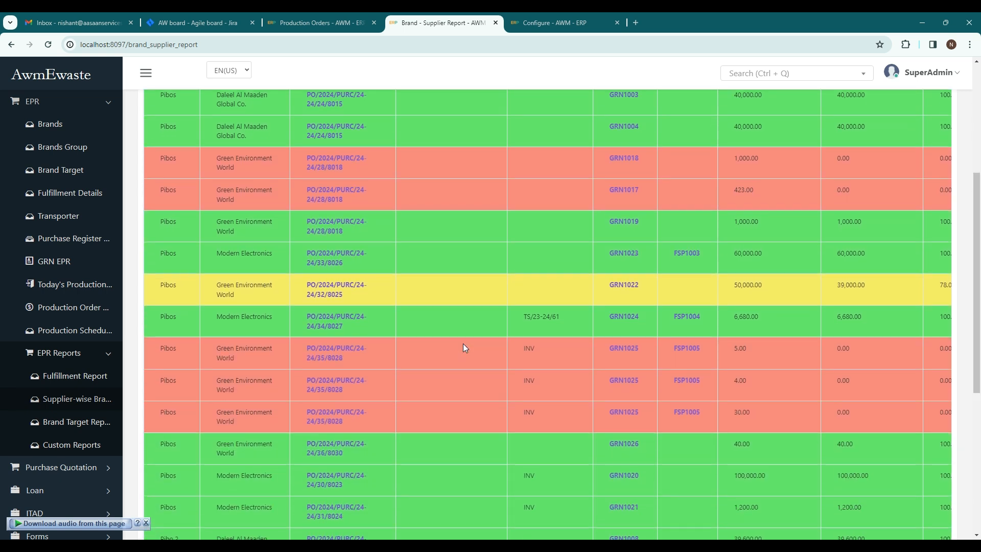
scroll(463, 343, "up", 6)
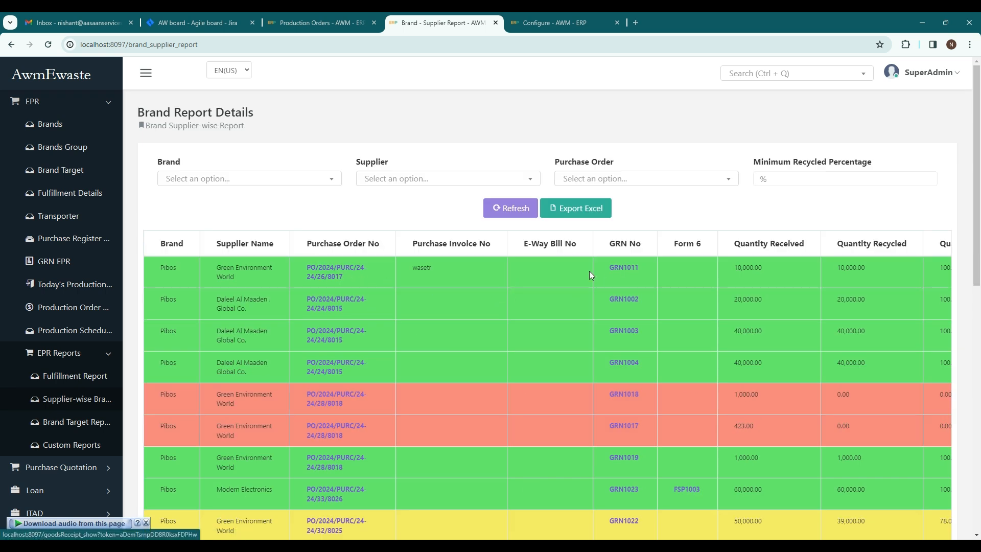
scroll(522, 359, "down", 1)
scroll(522, 362, "down", 10)
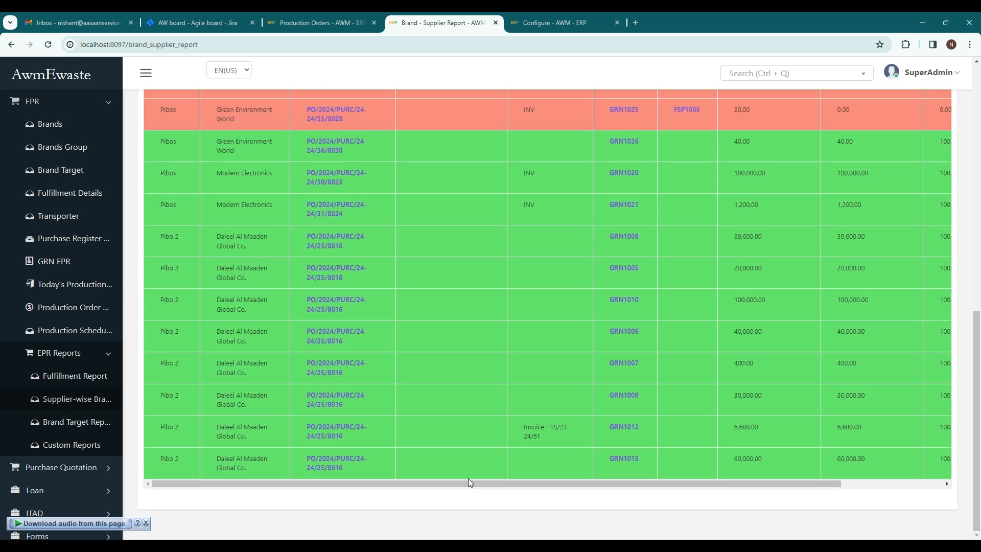
left_click_drag(468, 482, 329, 426)
scroll(582, 304, "up", 5)
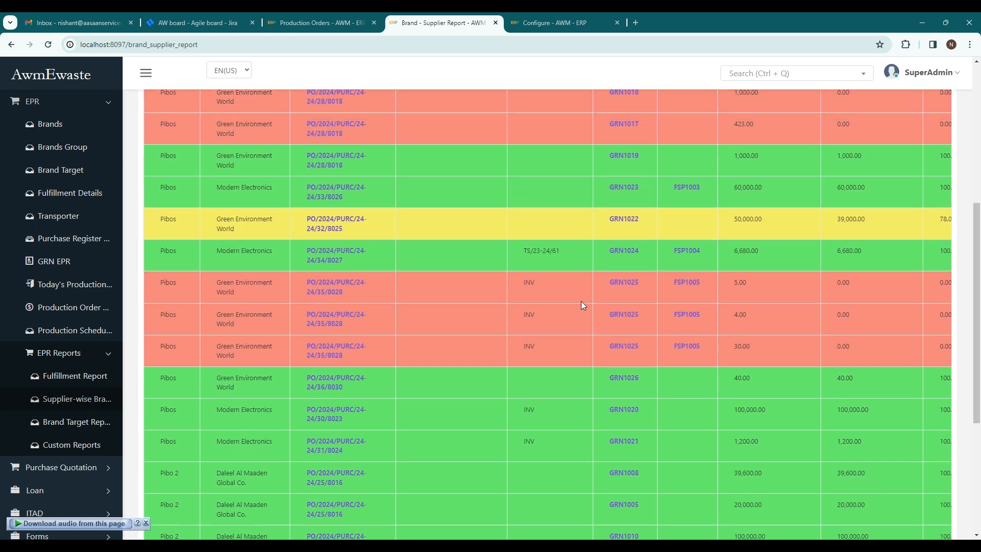
scroll(581, 306, "up", 4)
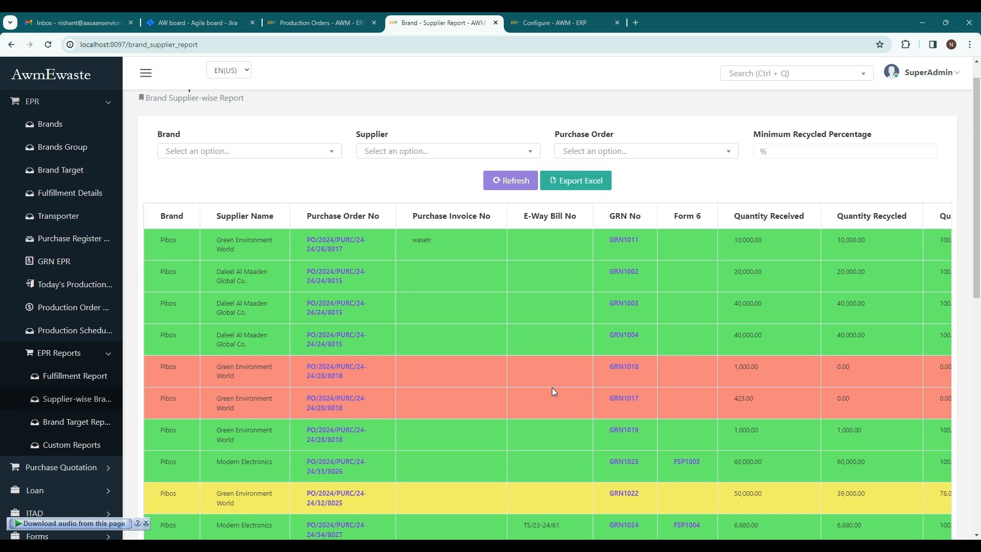
scroll(522, 394, "down", 2)
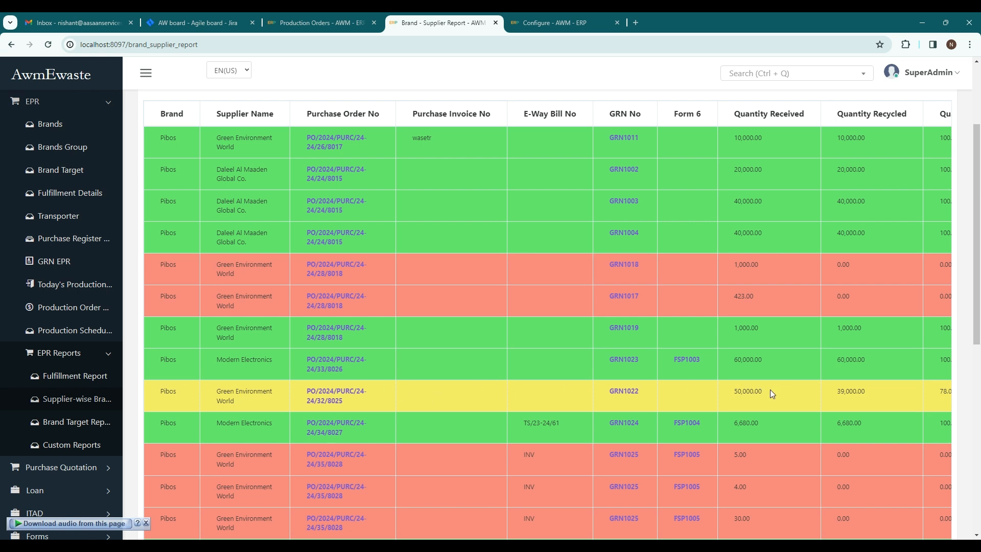
scroll(375, 407, "down", 1)
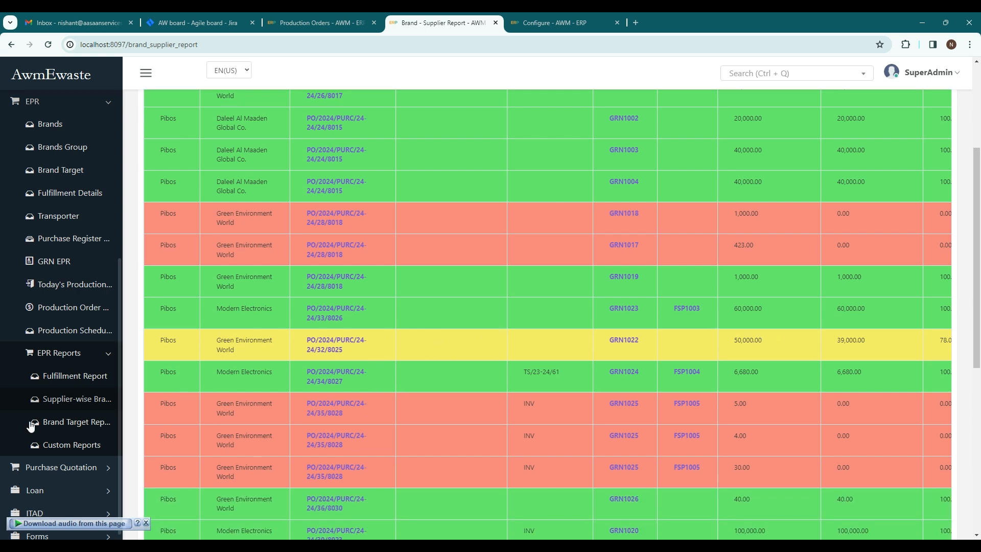
- Open the Brand Target Report and examine the total target, achieved, pending, cost and status of each brand target
left_click(82, 428)
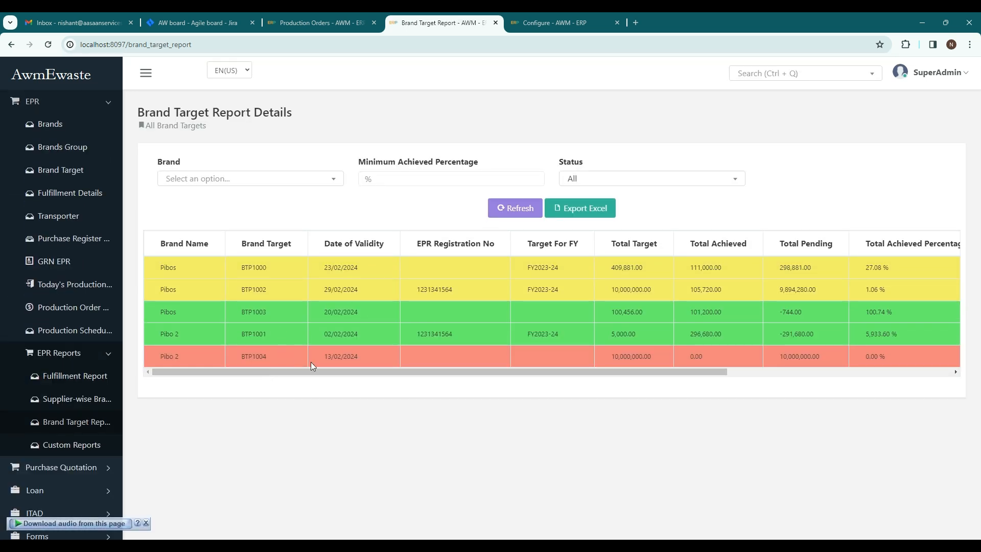
left_click_drag(320, 371, 564, 363)
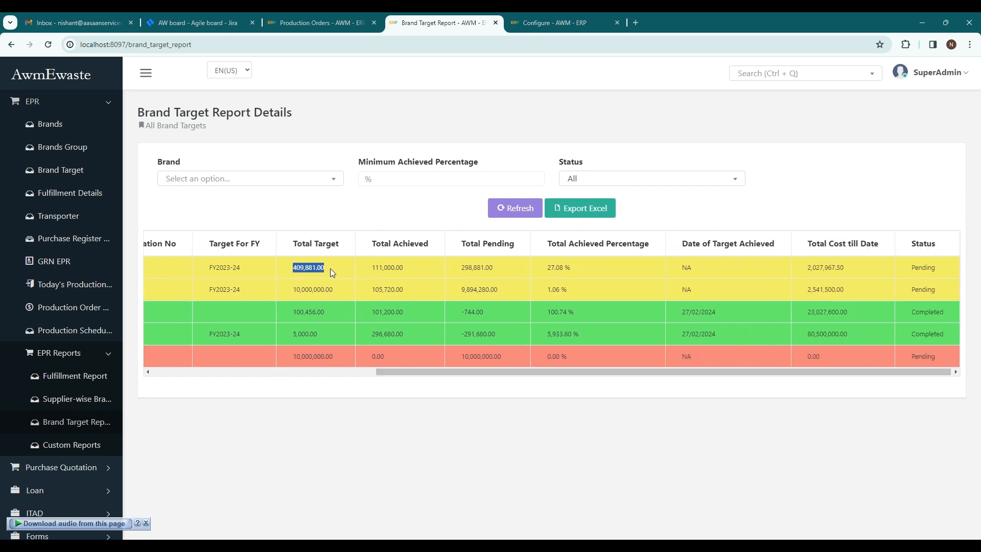
left_click(394, 278)
left_click(521, 290)
left_click_drag(746, 373, 379, 364)
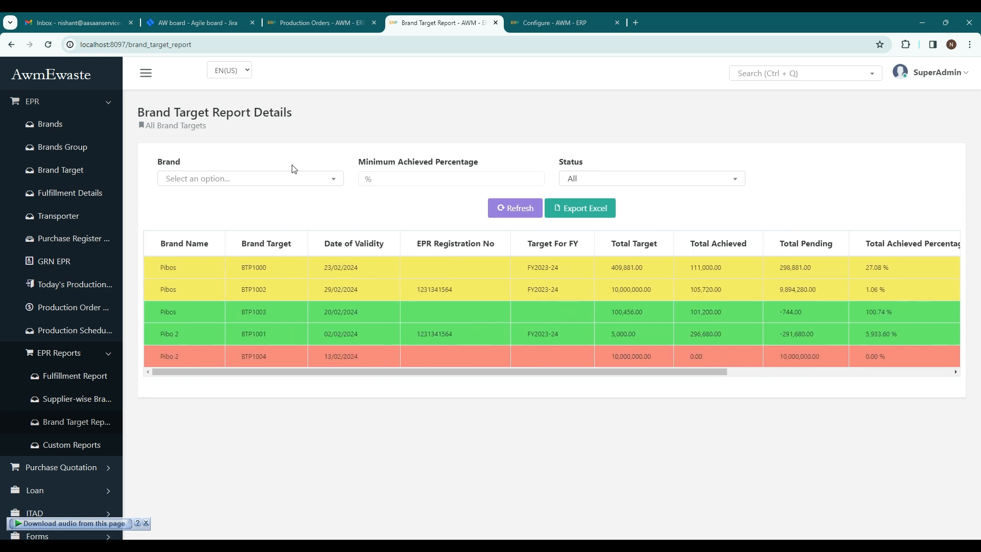
- View the brand and minimum achieved percentage filters of the Brand Target Report without applying them
left_click(280, 180)
left_click(427, 181)
left_click(565, 140)
- Open the custom EPR Reports page and set the report period from 28/01/2024 to 27/02/2024
left_click(73, 447)
left_click(245, 155)
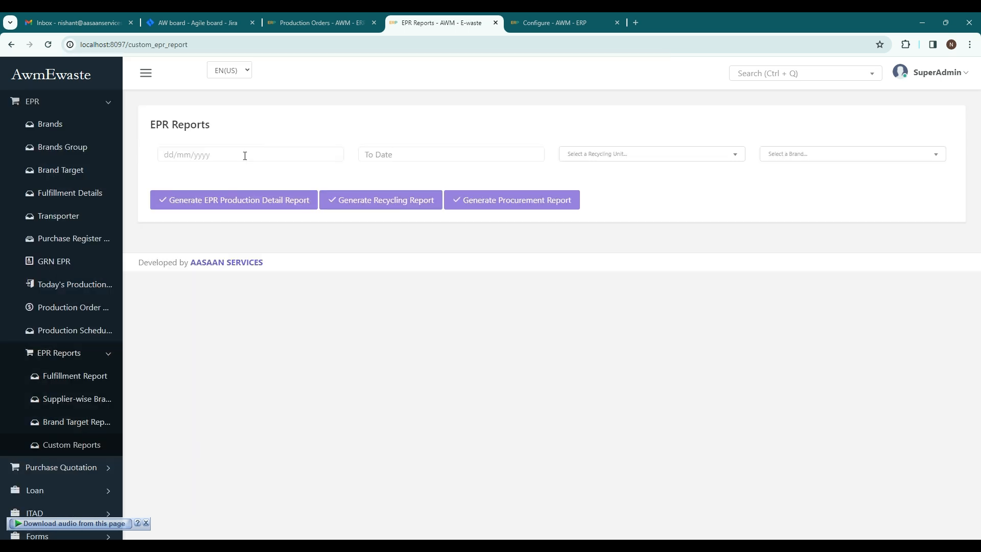
left_click(245, 155)
left_click(167, 204)
left_click(405, 151)
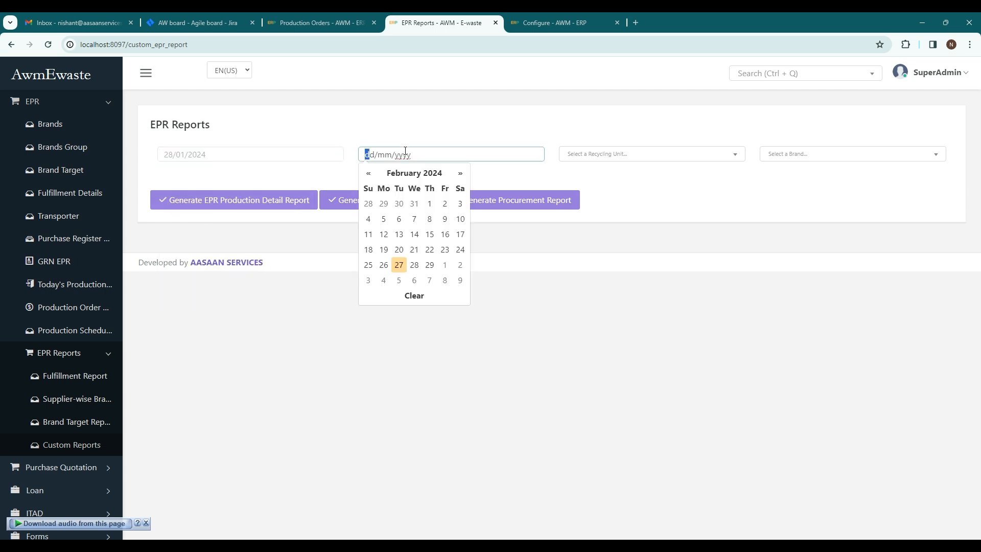
left_click(399, 264)
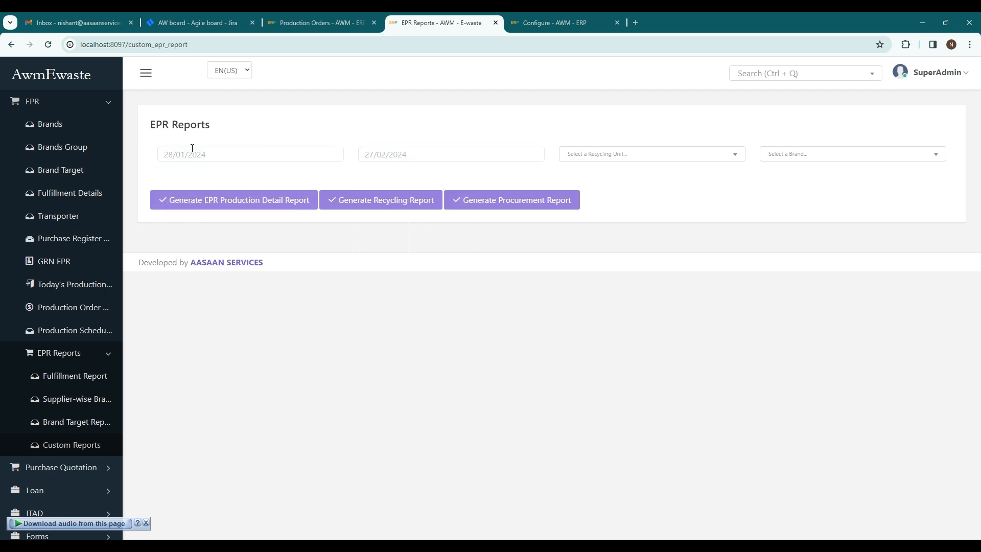
- Generate the EPR Production Detail Report for the set period and open the browser's download list
left_click(212, 205)
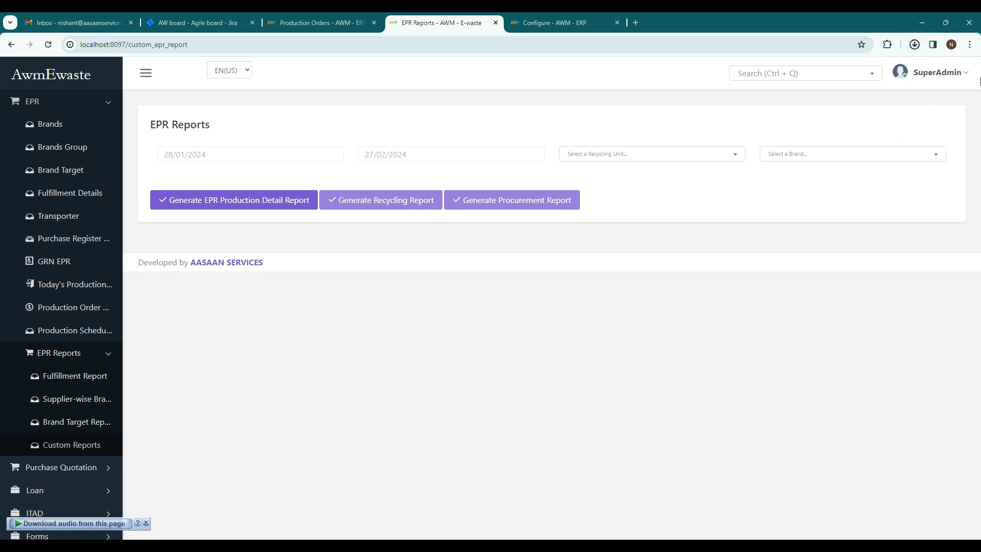
left_click(914, 45)
- View the recycling unit and brand filter options without applying them, and generate the Recycling Report for the same period
left_click(617, 154)
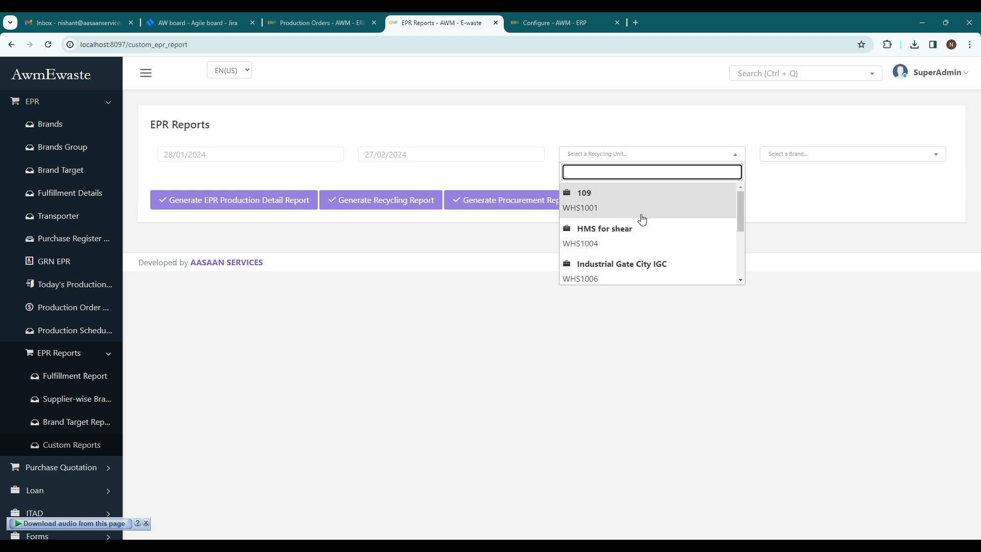
scroll(644, 220, "down", 3)
scroll(646, 219, "up", 3)
left_click(812, 155)
left_click(668, 204)
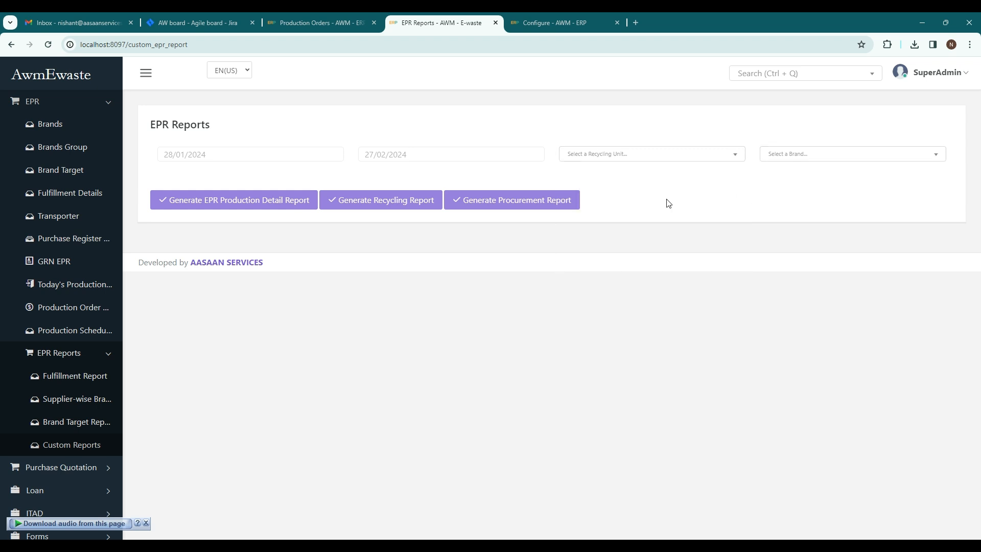
left_click(356, 205)
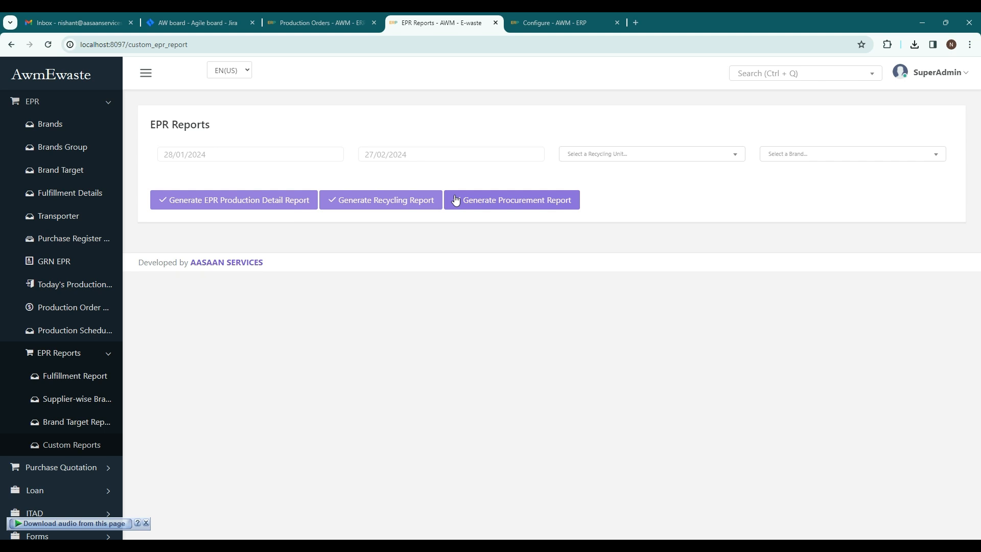
- Open the GRN EPR list, generate the yellow Form 6 for the second goods receipt in the list and review the PDF
left_click(75, 267)
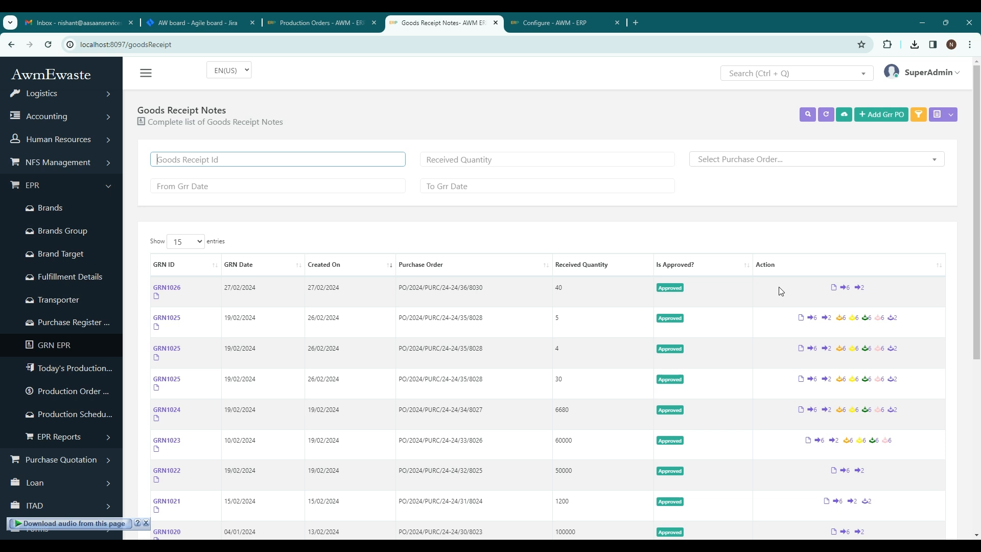
left_click(853, 319)
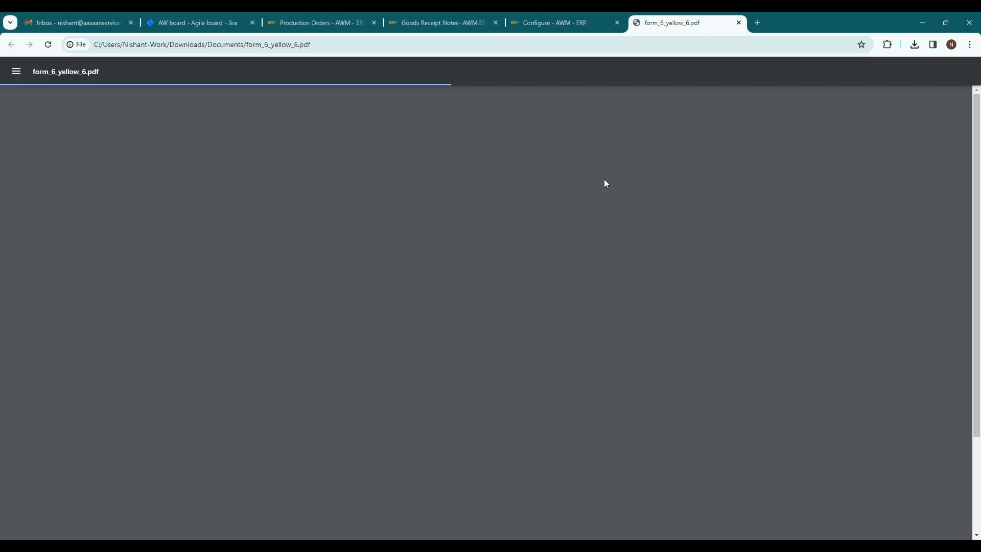
scroll(498, 251, "down", 3)
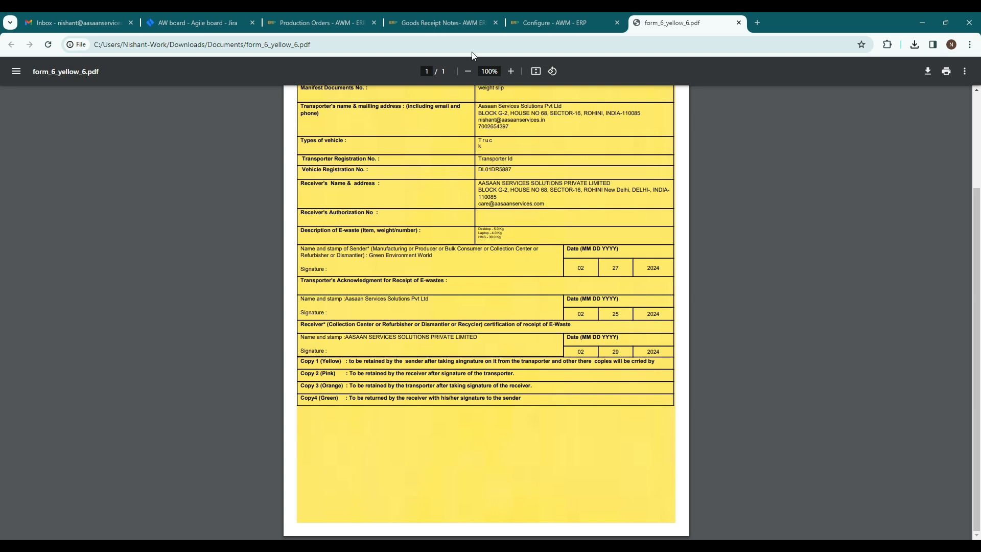
- Return to the goods receipt list, generate the pink Form 6 copy for the same receipt and review the PDF
left_click(477, 23)
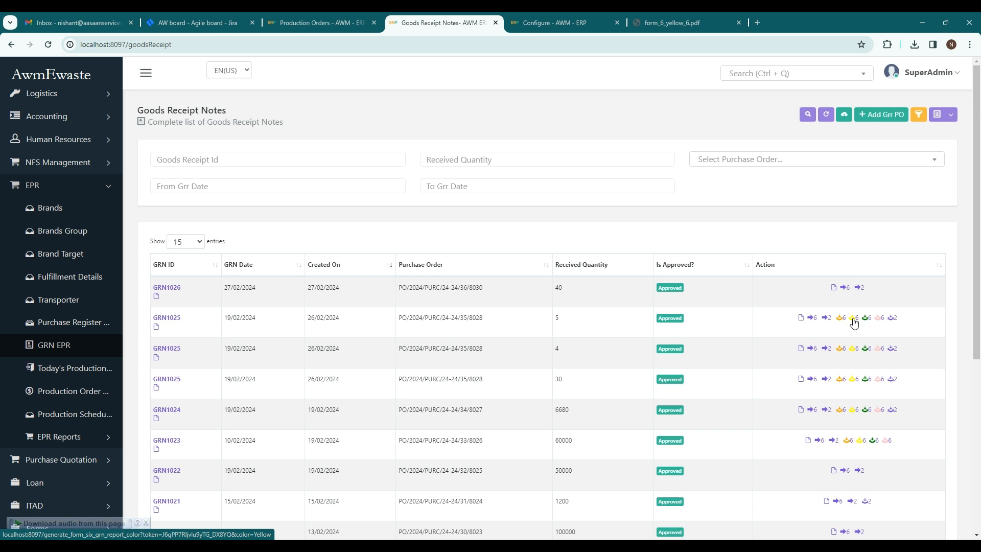
left_click(881, 320)
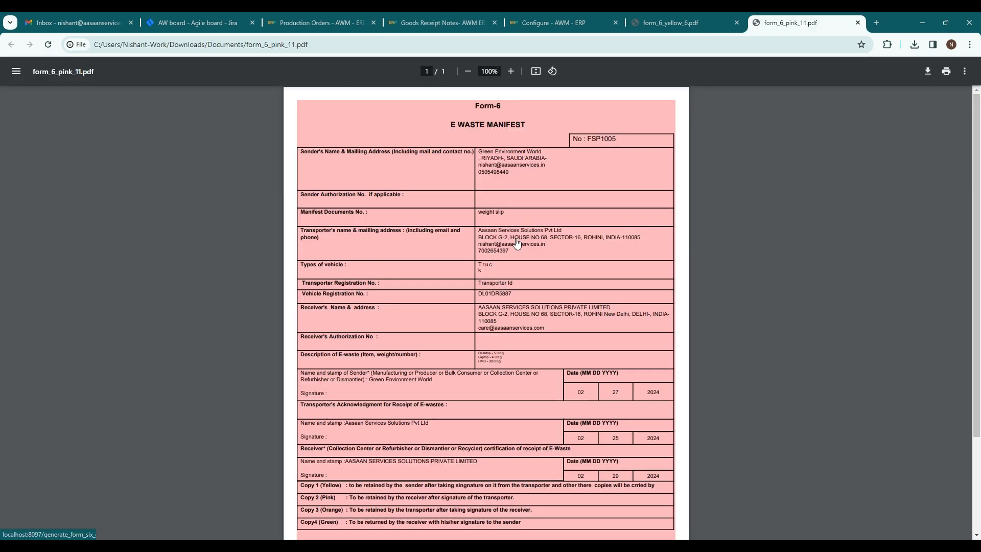
scroll(517, 272, "down", 3)
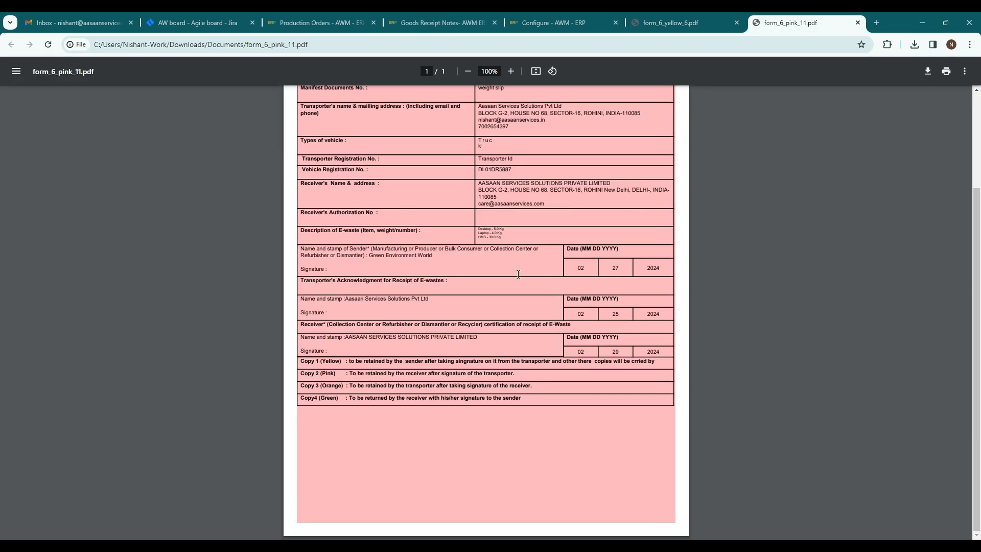
scroll(517, 273, "up", 3)
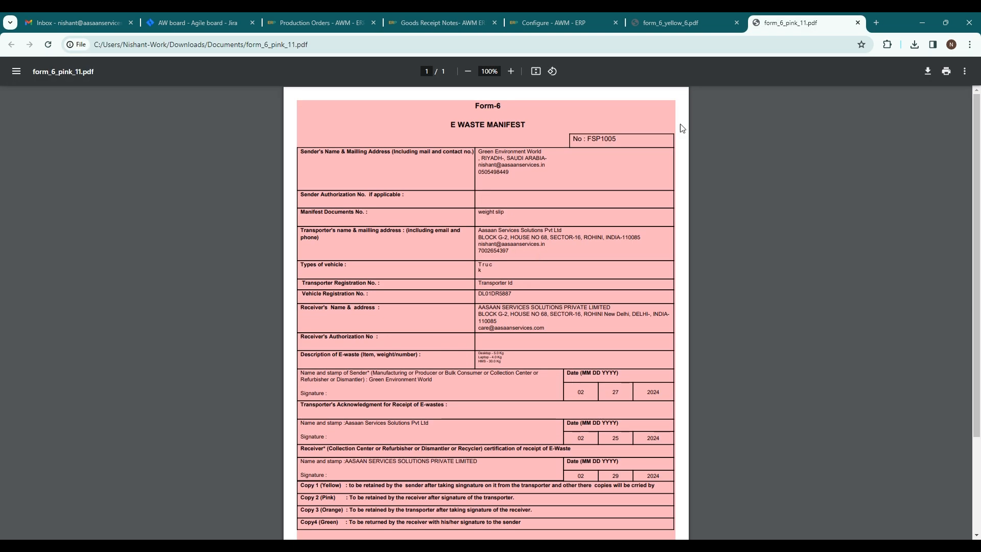
- Generate Form 2 for the same goods receipt and review the item descriptions, categories and quantities in its PDF
left_click(581, 16)
left_click(440, 21)
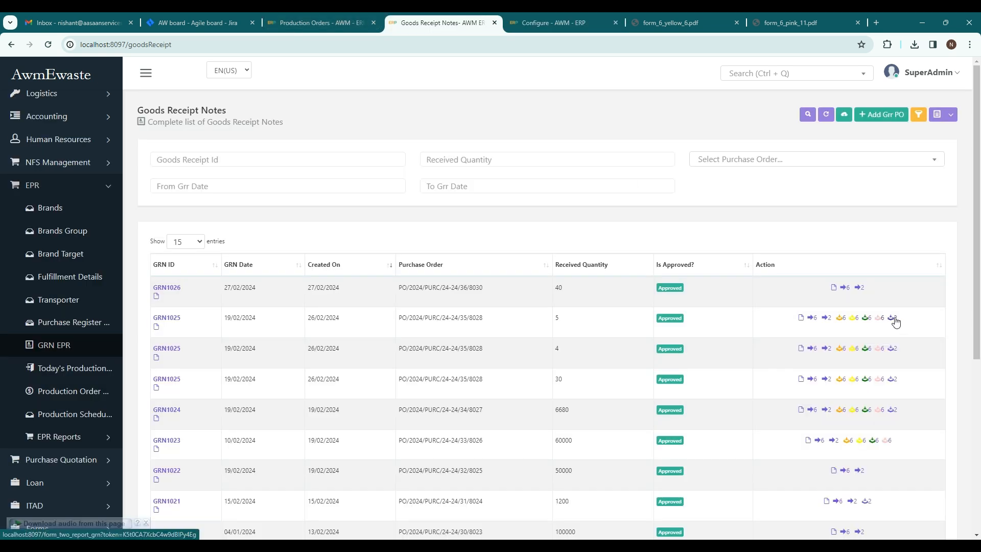
left_click(893, 319)
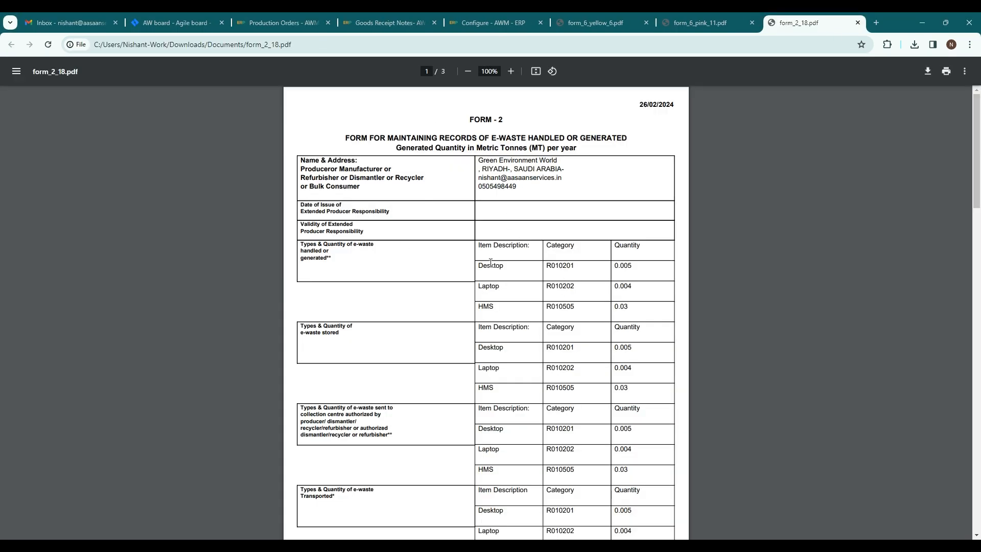
scroll(437, 297, "down", 3)
left_click_drag(476, 275, 541, 274)
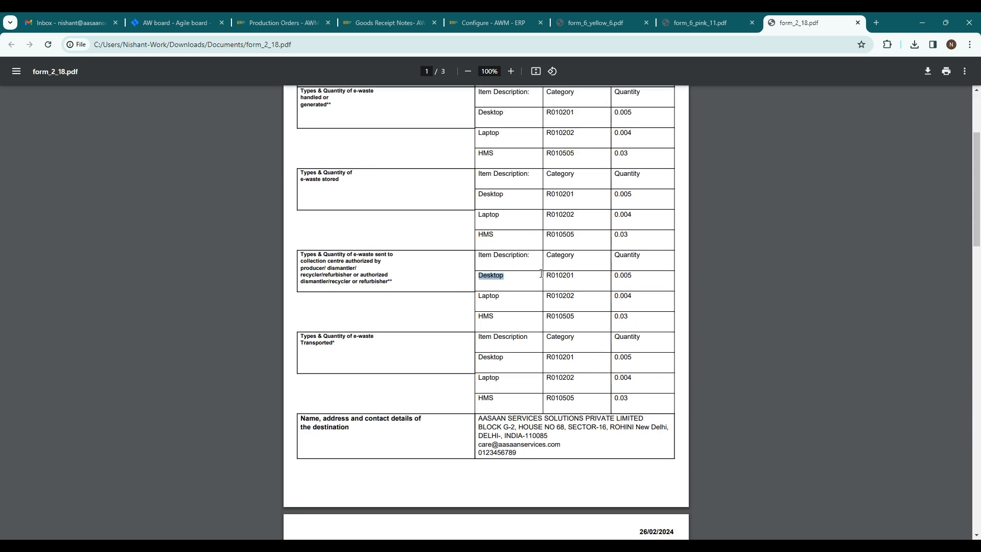
left_click(571, 308)
scroll(514, 299, "down", 2)
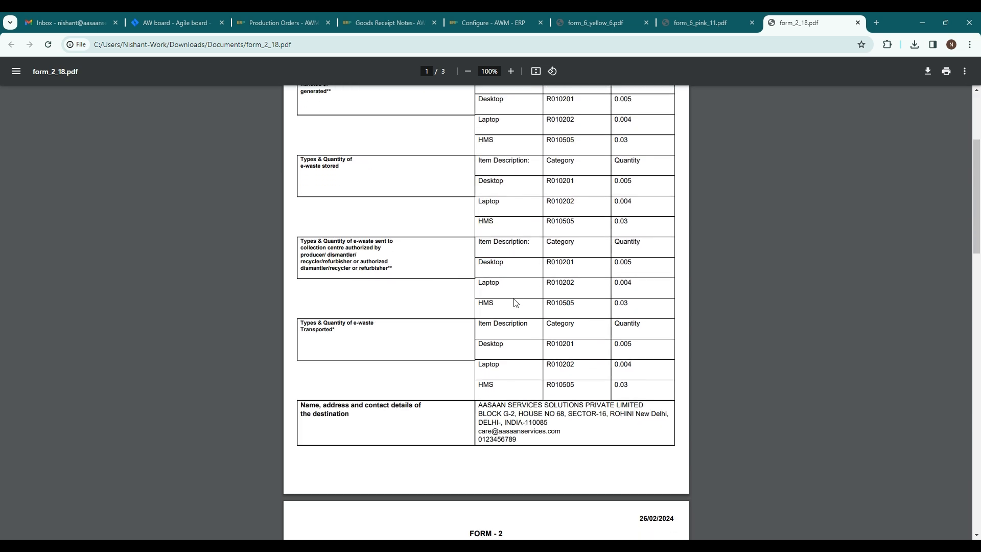
double_click(580, 214)
left_click(616, 196)
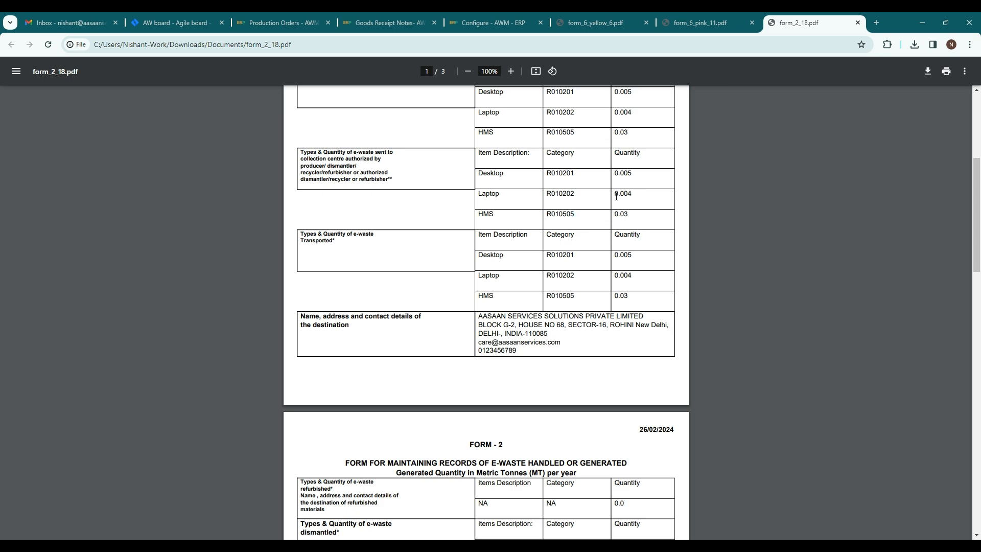
- Check the date in the Form 2 header and look through the remaining sections of the PDF
scroll(642, 209, "up", 5)
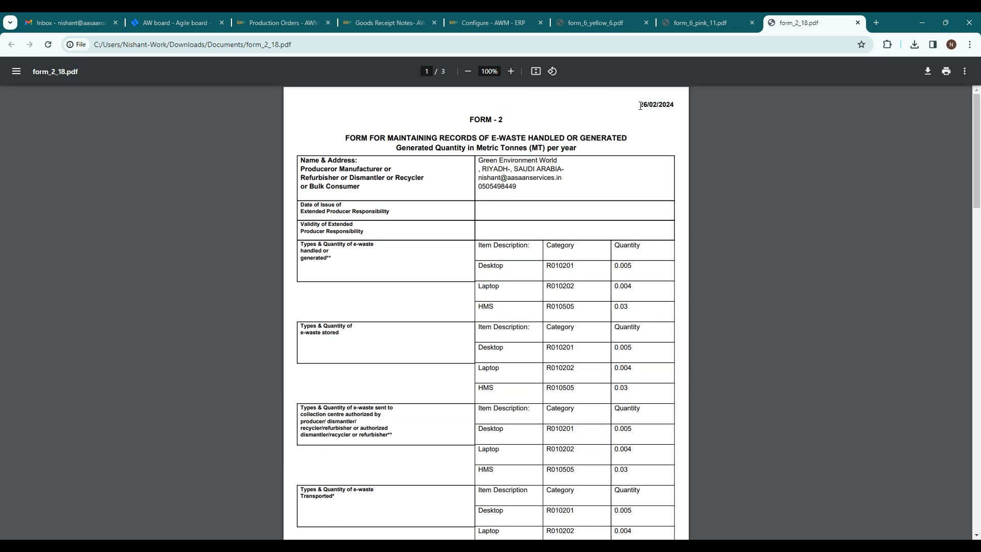
left_click_drag(641, 106, 697, 105)
left_click(534, 225)
scroll(502, 352, "down", 20)
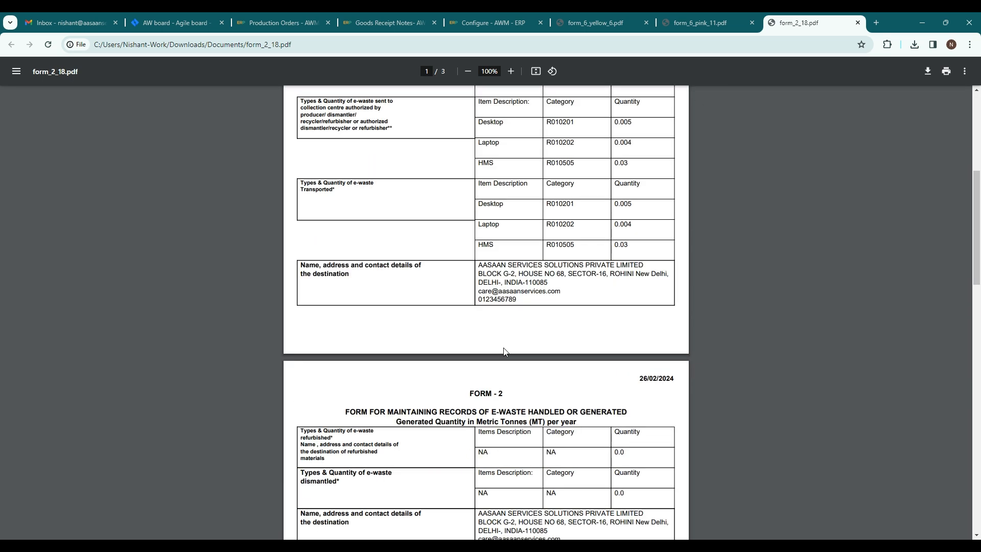
scroll(505, 350, "up", 20)
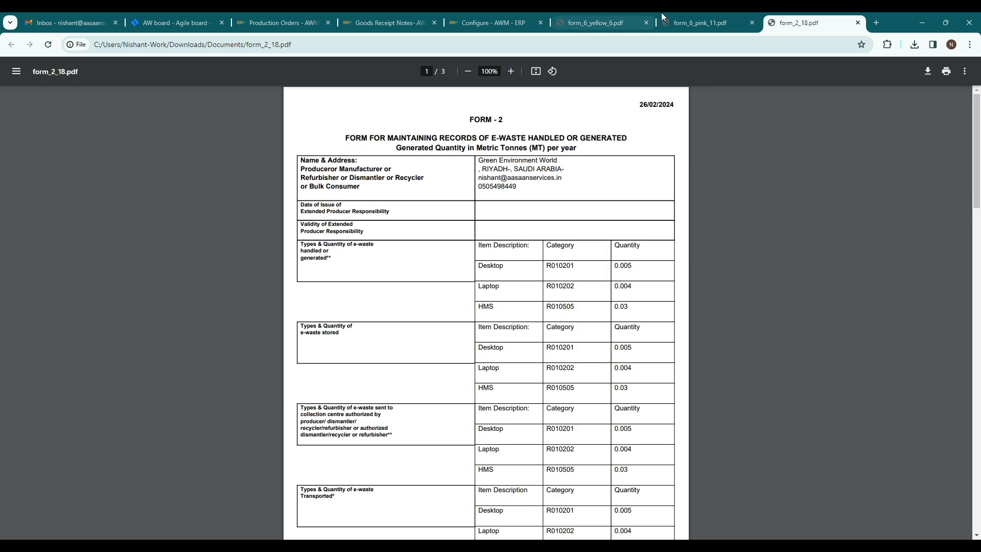
- Return to the ERP, open the Form 2 list under Forms and generate the PDF of the newest record
left_click(384, 22)
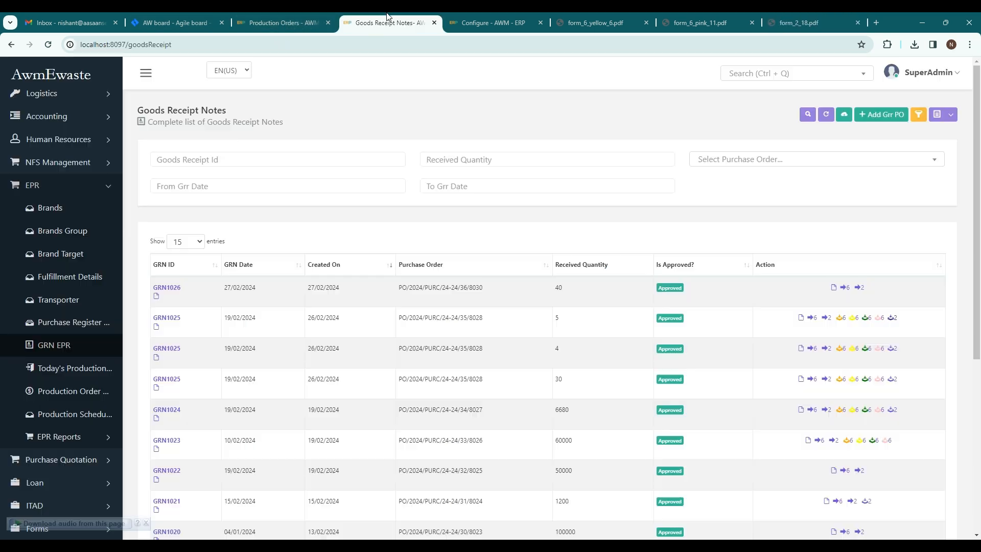
left_click(146, 523)
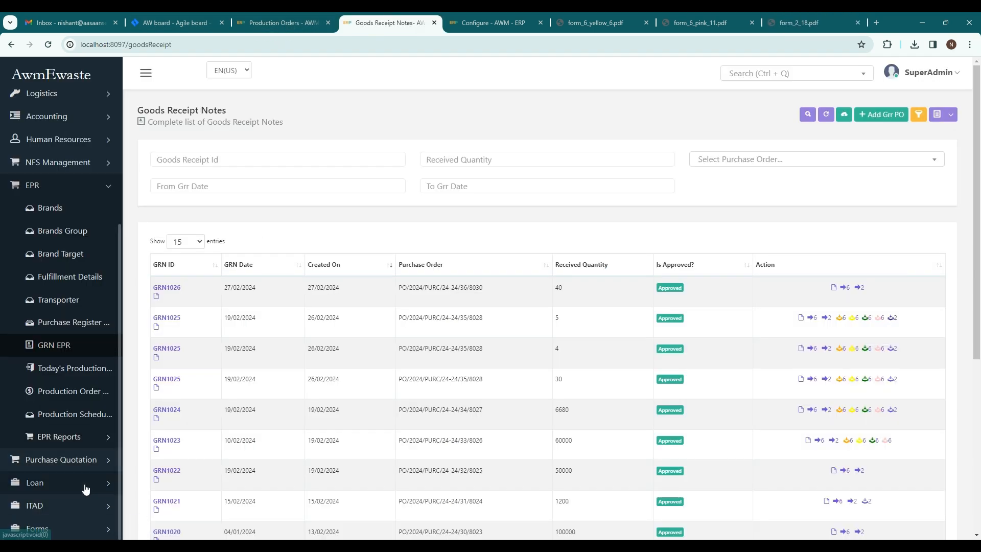
left_click(81, 530)
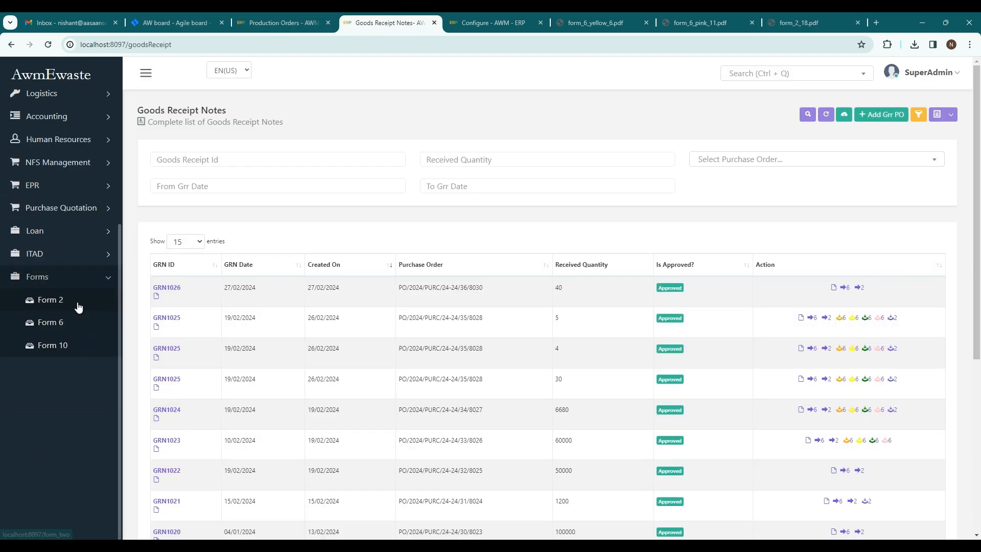
left_click(81, 299)
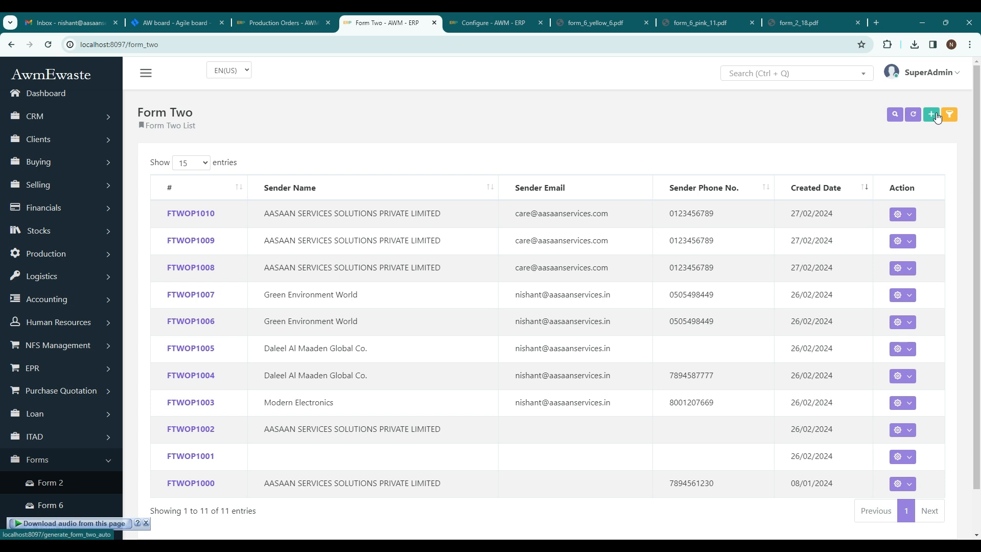
left_click(903, 215)
left_click(869, 264)
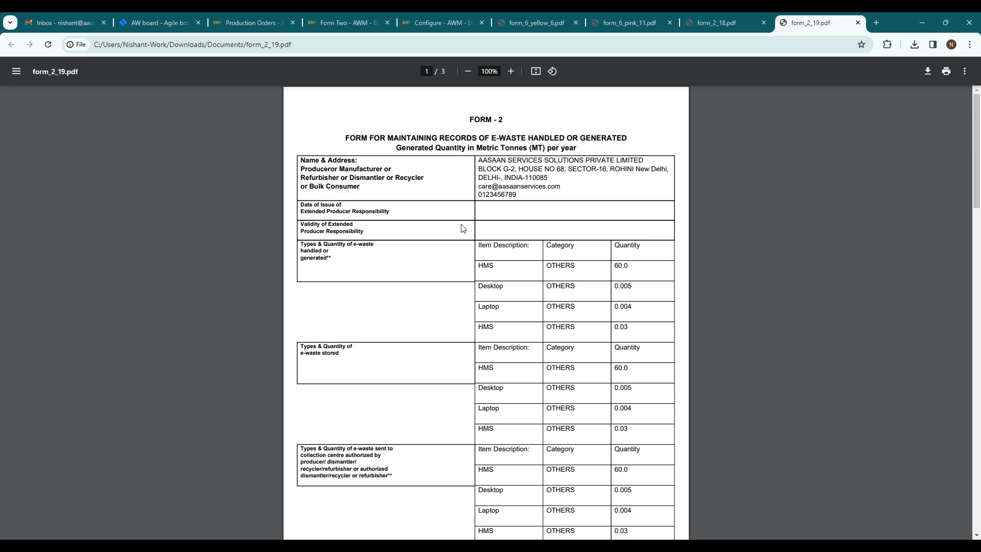
- Examine the e-waste types and quantities handled, stored, transported, dismantled and recycled across the three pages of the new Form 2 PDF
scroll(435, 268, "down", 10)
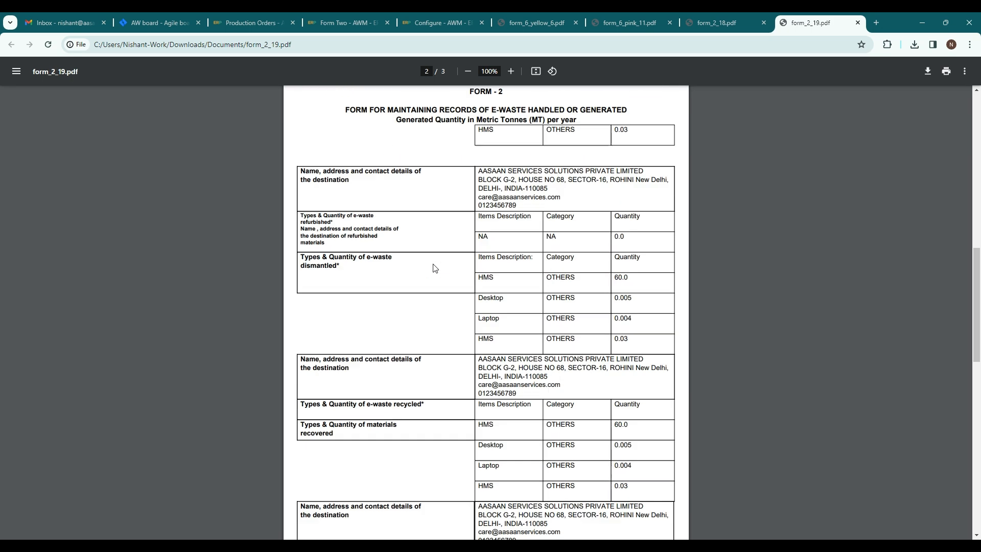
scroll(435, 269, "down", 15)
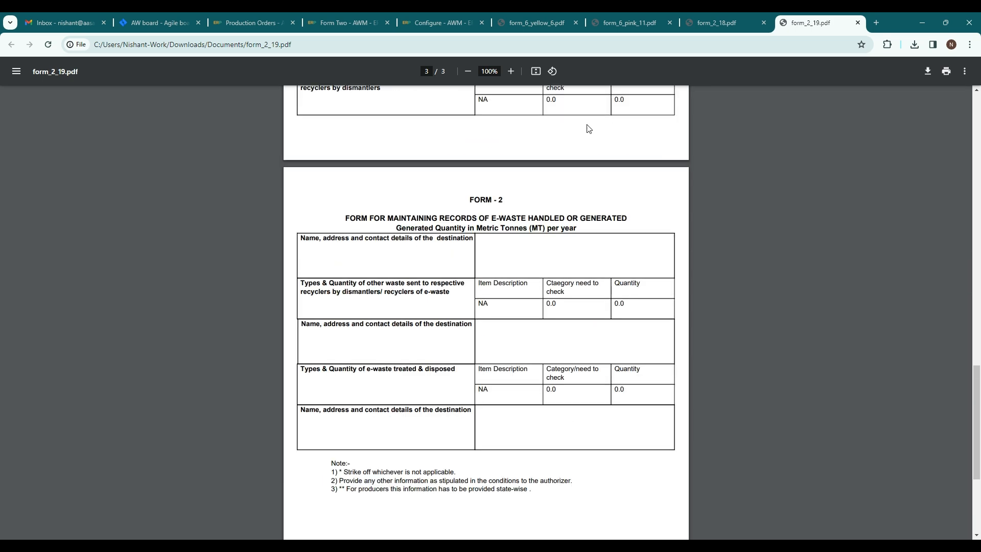
scroll(507, 346, "up", 6)
scroll(509, 347, "down", 7)
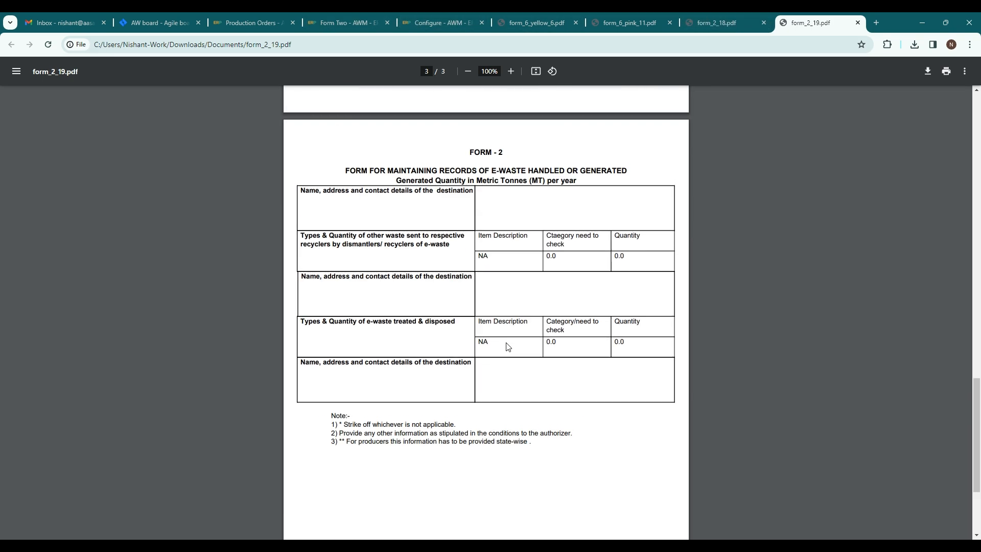
scroll(508, 347, "down", 3)
scroll(506, 344, "up", 20)
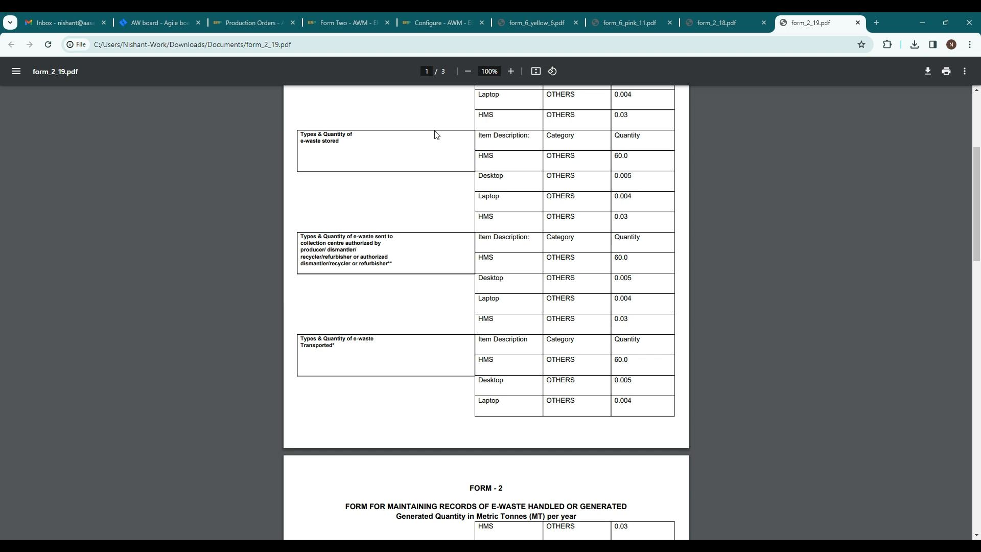
scroll(435, 134, "down", 7)
- Start generating a new Form 2 from the Form Two list and set its From Date to 01/04/2023
left_click(369, 21)
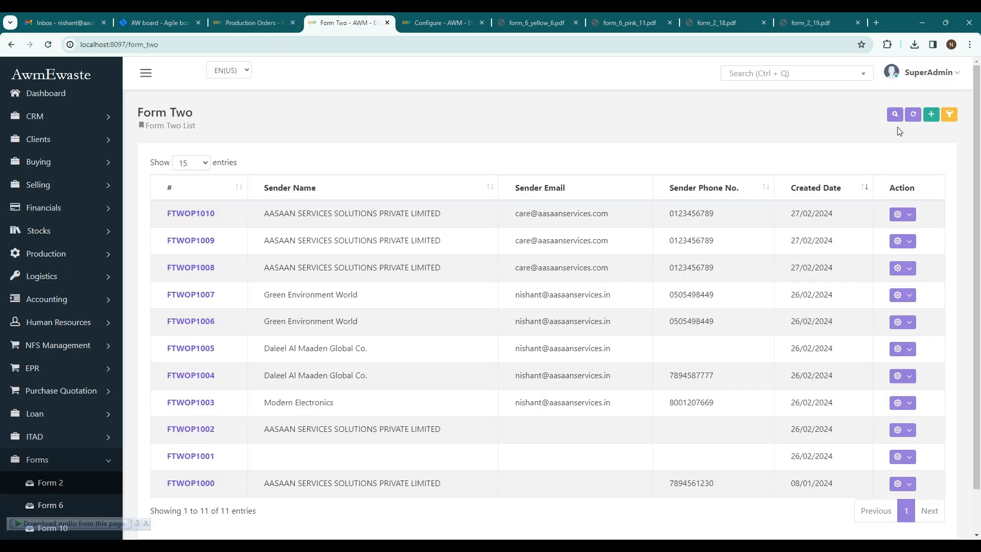
left_click(931, 114)
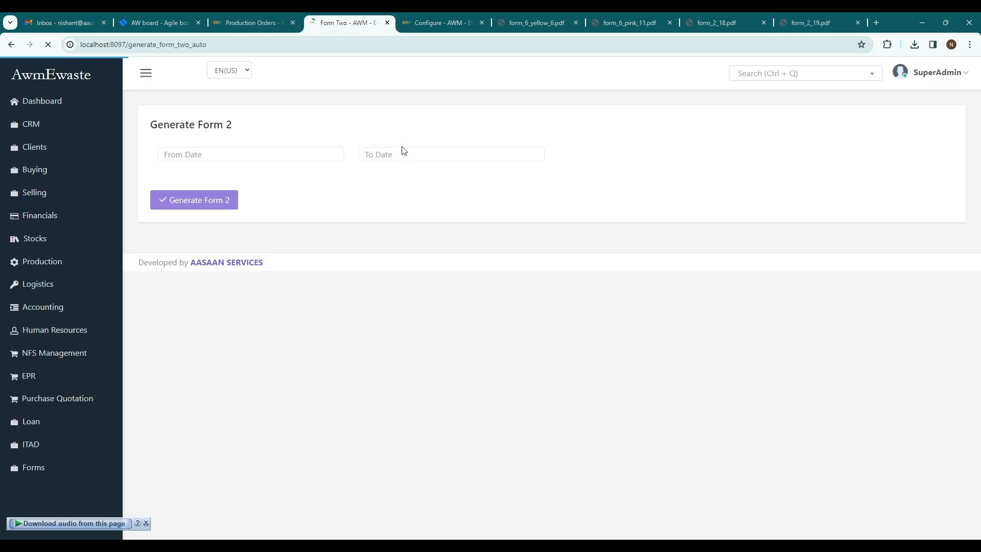
left_click(165, 155)
left_click(168, 174)
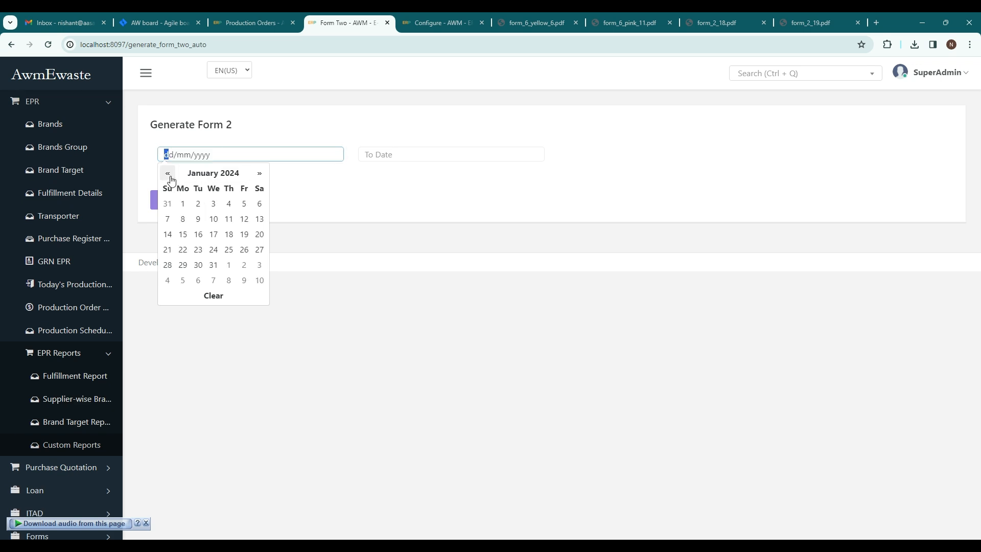
left_click(171, 177)
left_click(170, 178)
left_click(170, 178)
left_click(170, 177)
left_click(171, 178)
left_click(170, 177)
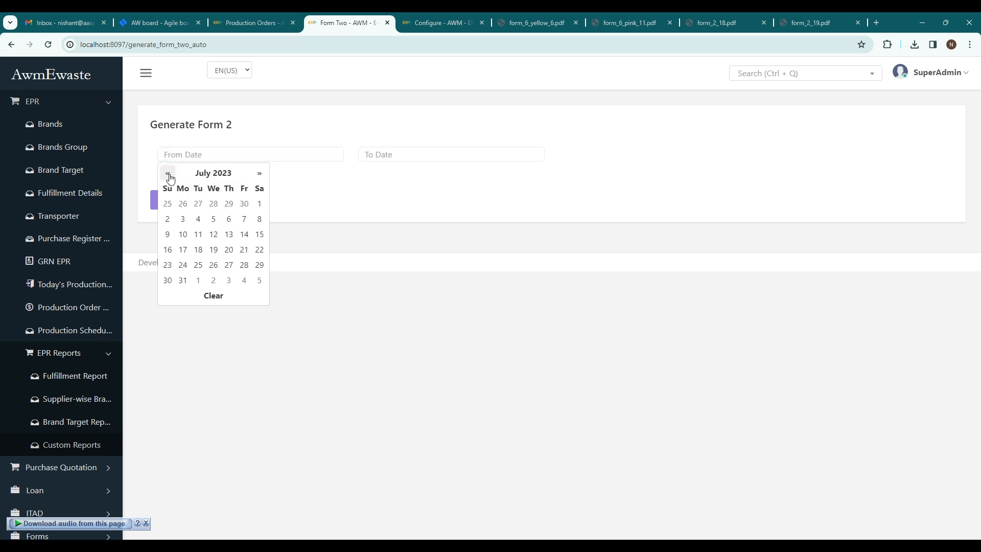
left_click(170, 177)
left_click(170, 178)
left_click(170, 177)
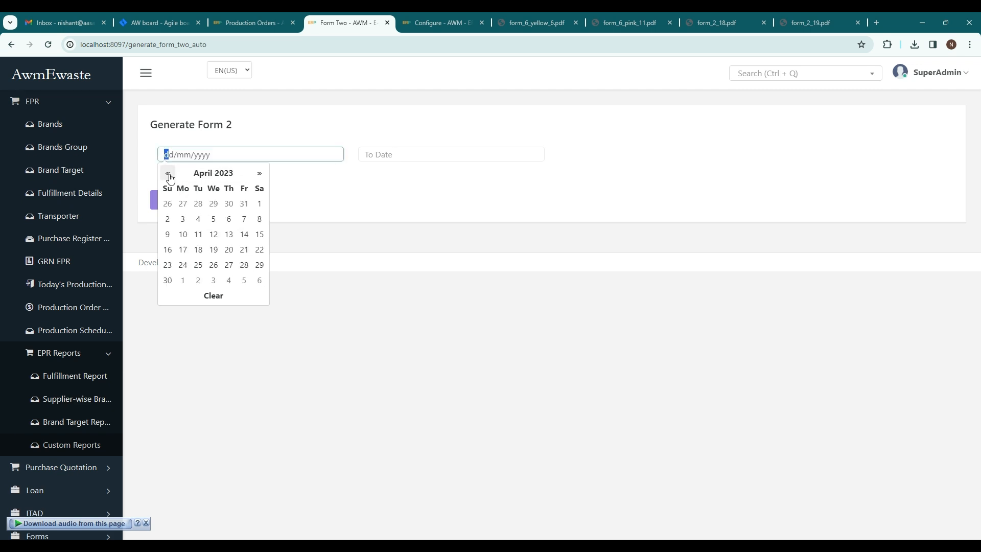
left_click(259, 203)
- Set the To Date to 31/03/2024 and generate the prefilled Form 2 for that period
left_click(411, 154)
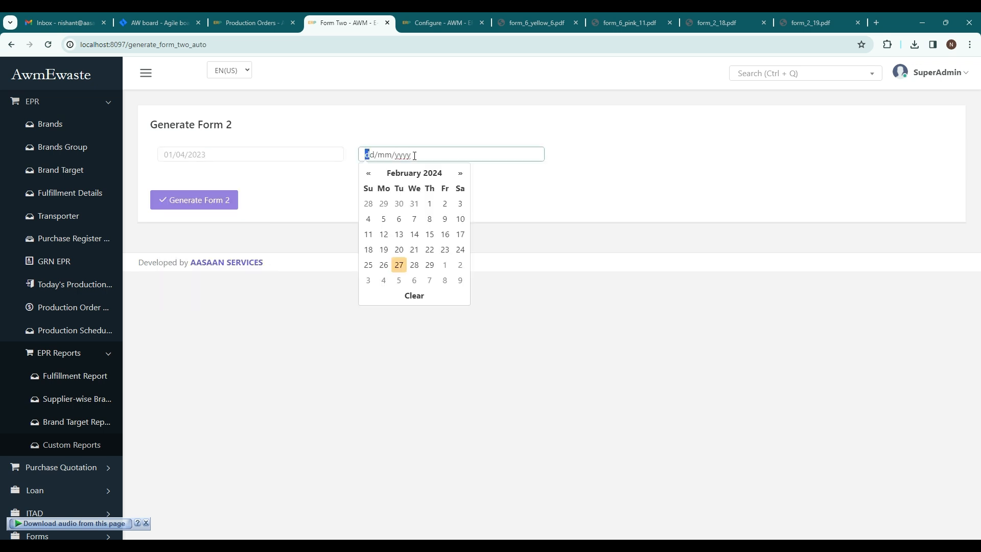
left_click(461, 176)
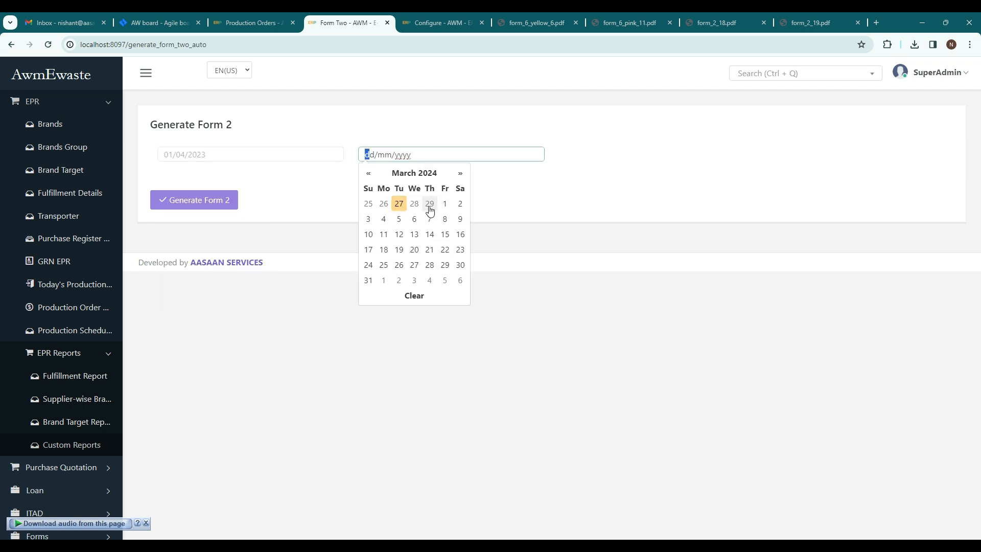
left_click(369, 280)
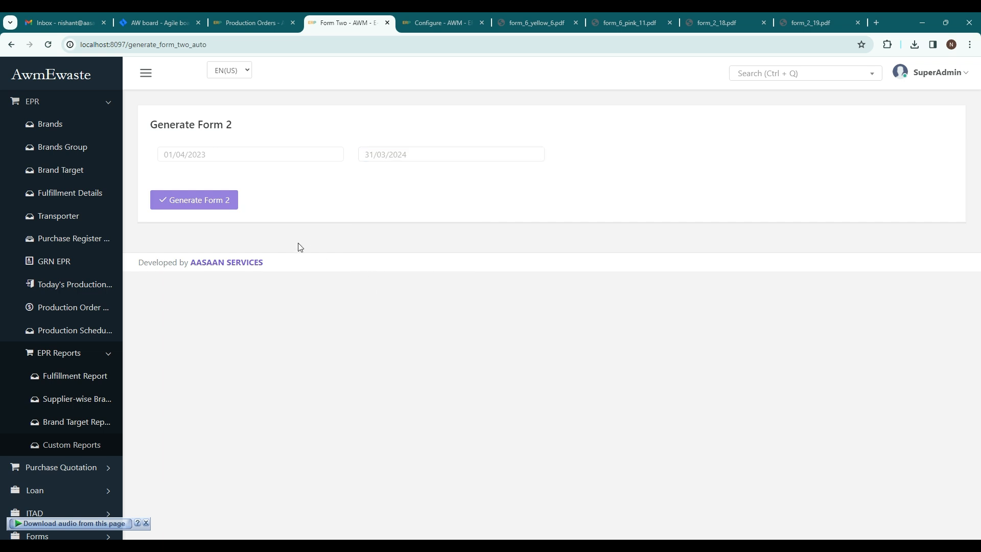
left_click(211, 209)
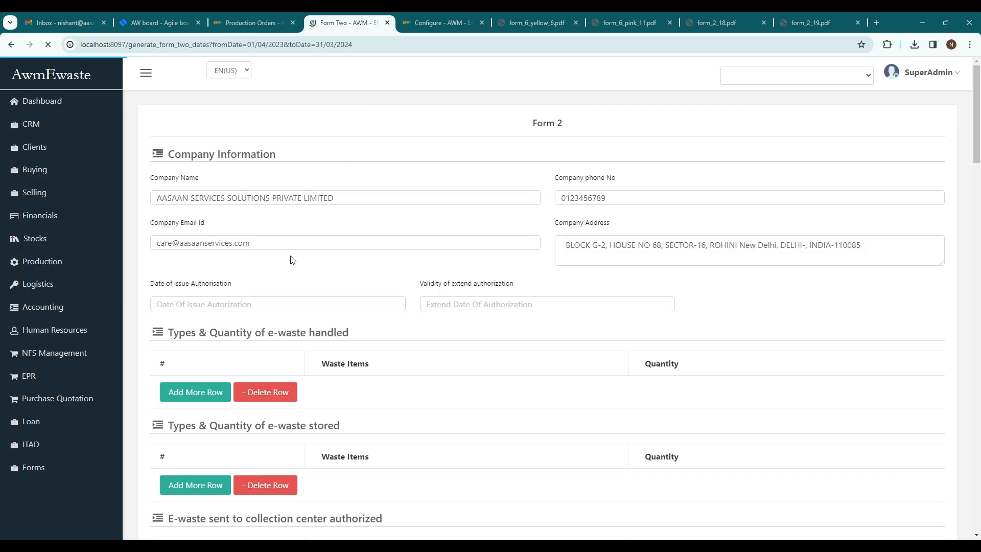
- Examine the prefilled Form 2 sections, including the e-waste quantities handled, stored, dismantled and recycled, and the refurbisher, recycler and disposal details
scroll(458, 277, "down", 2)
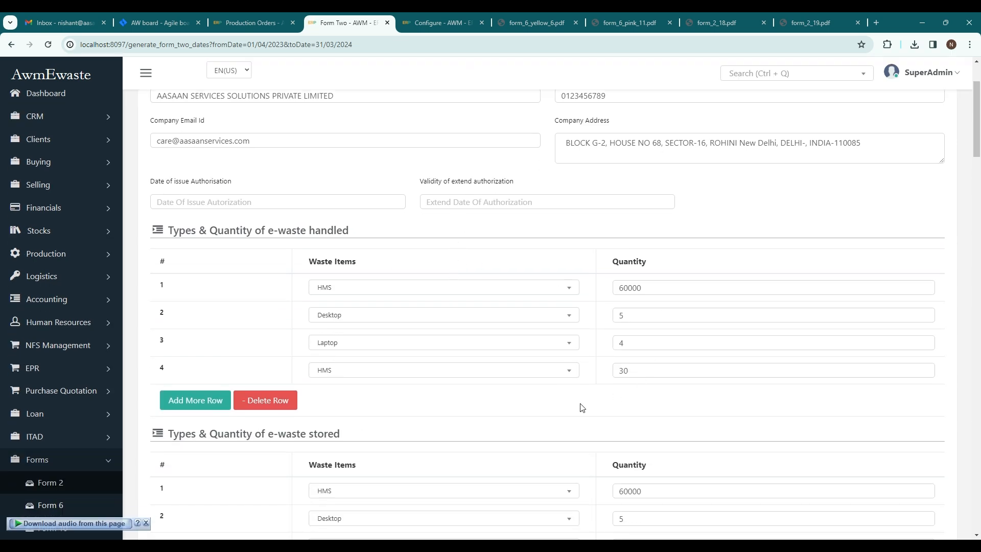
scroll(592, 388, "down", 20)
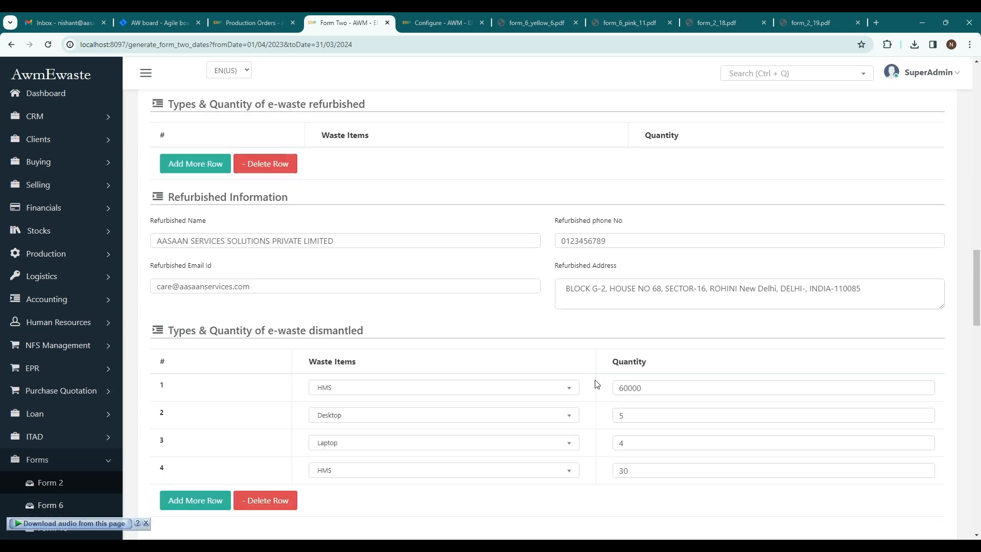
scroll(596, 384, "down", 18)
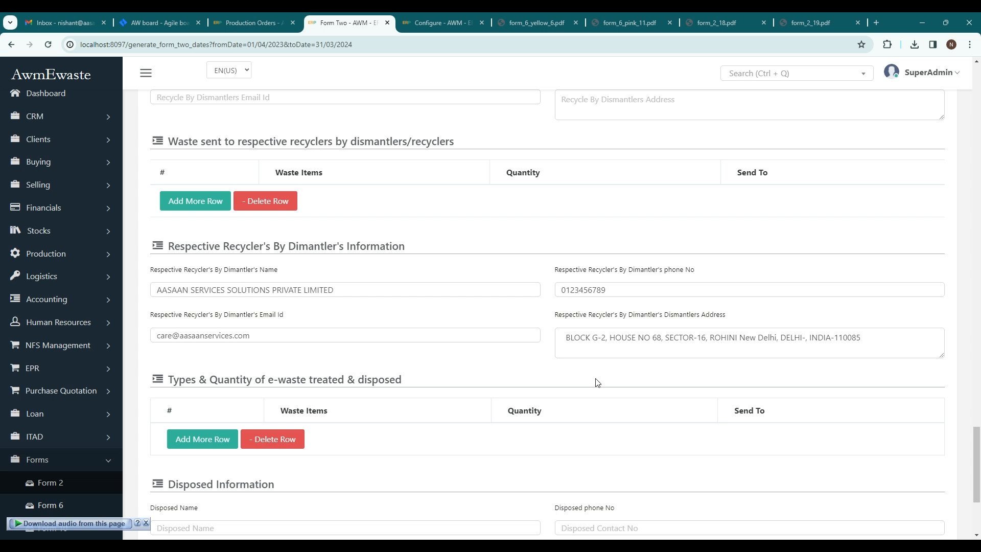
scroll(593, 381, "up", 5)
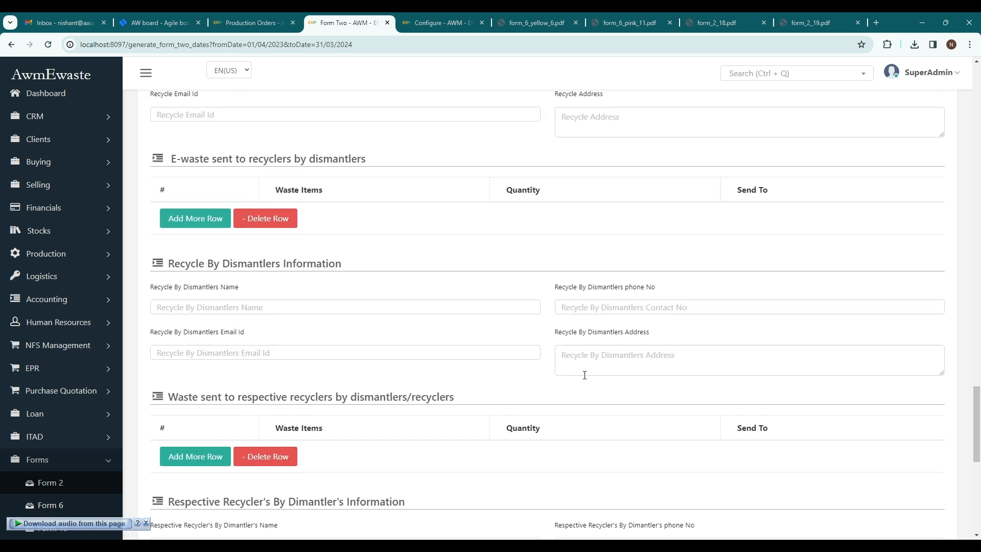
scroll(533, 302, "up", 3)
scroll(541, 302, "up", 4)
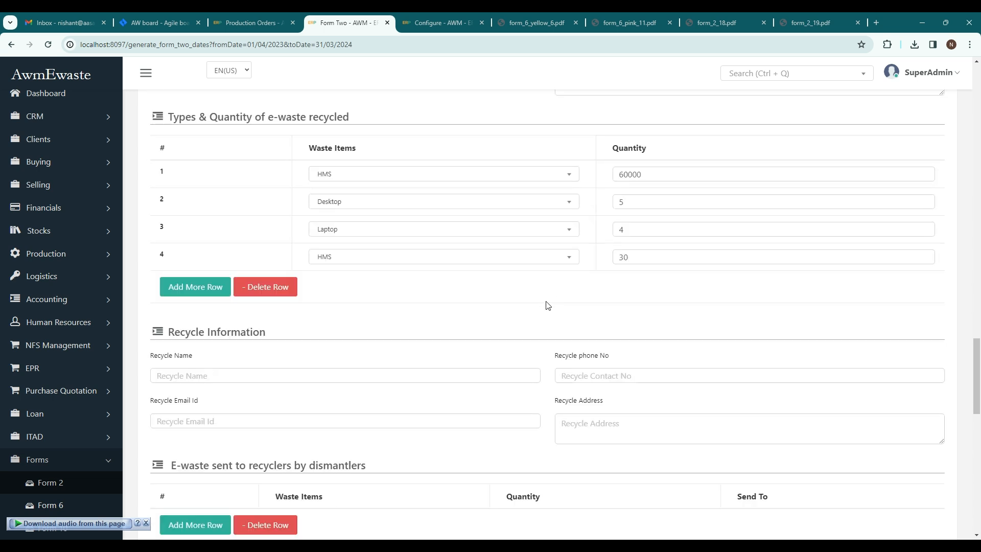
scroll(547, 304, "down", 8)
scroll(546, 305, "down", 8)
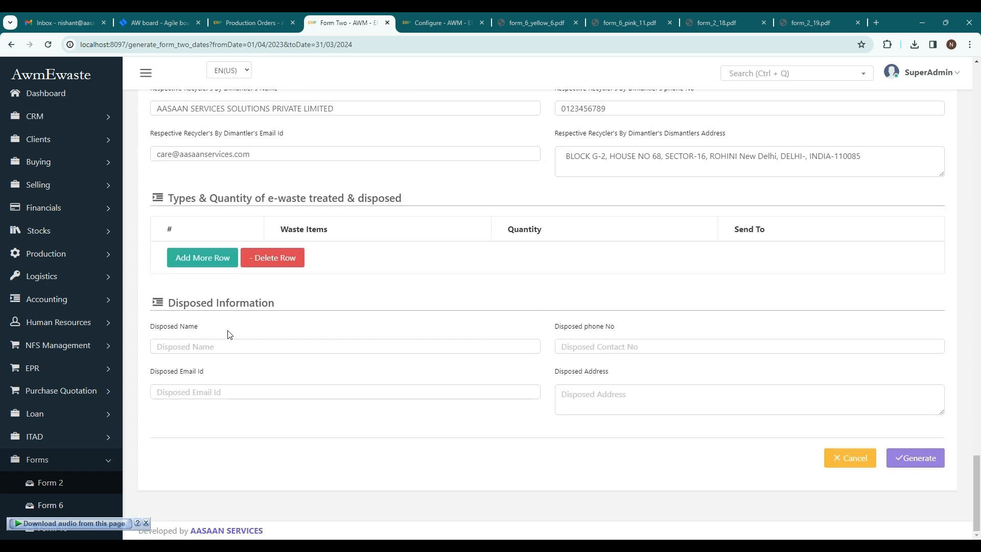
scroll(558, 280, "up", 10)
scroll(574, 324, "down", 10)
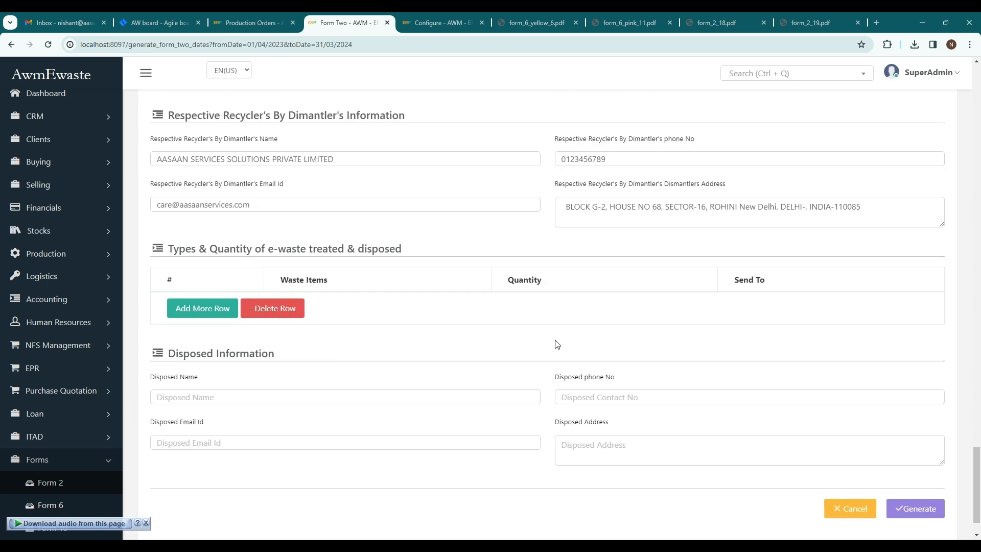
- Generate the Form 2 record from the prefilled data and open its PDF report to review all the pages
left_click(914, 458)
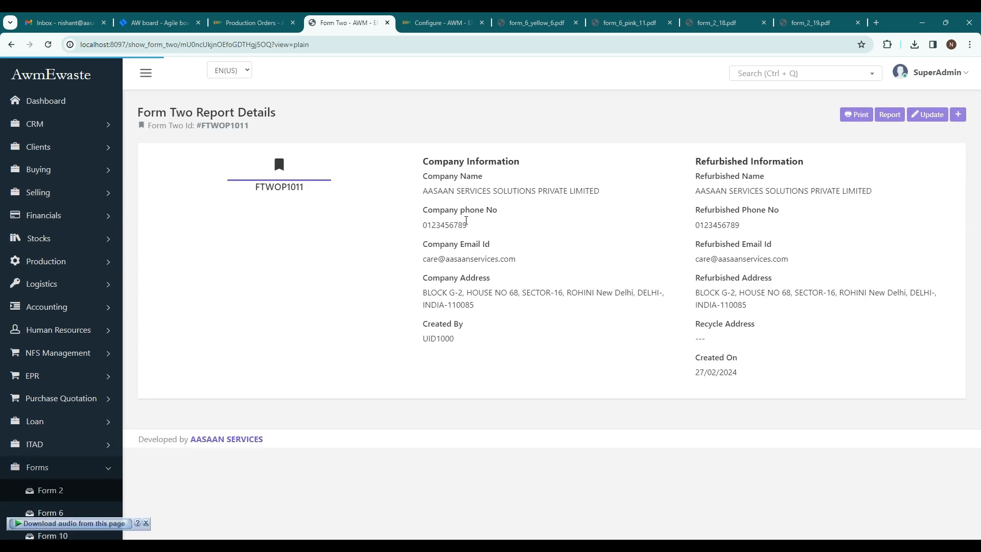
left_click(890, 114)
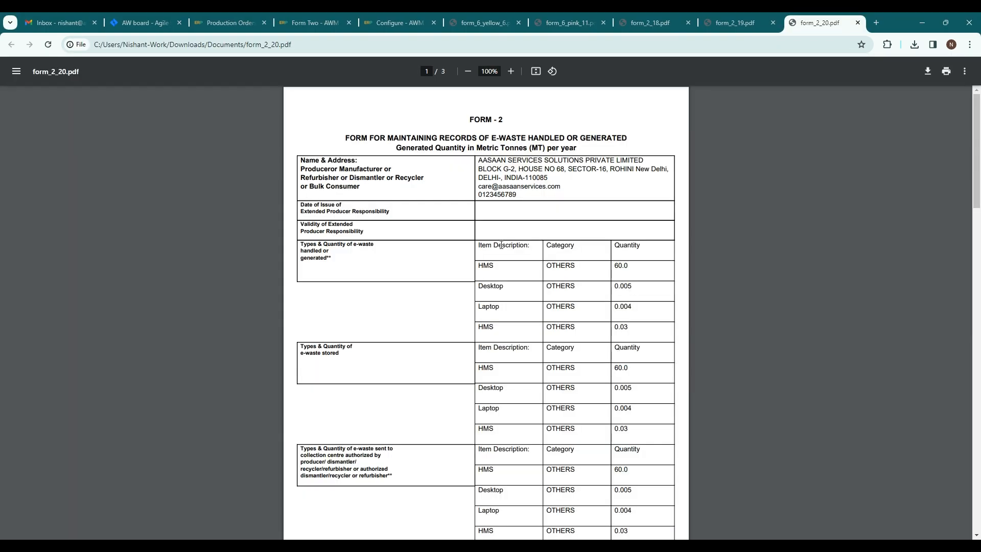
scroll(511, 277, "down", 20)
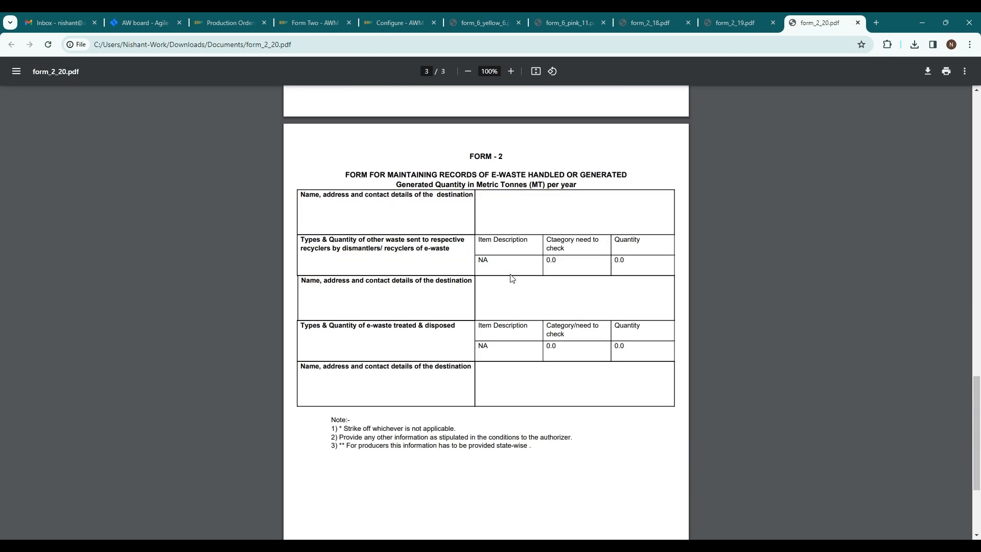
scroll(513, 278, "up", 20)
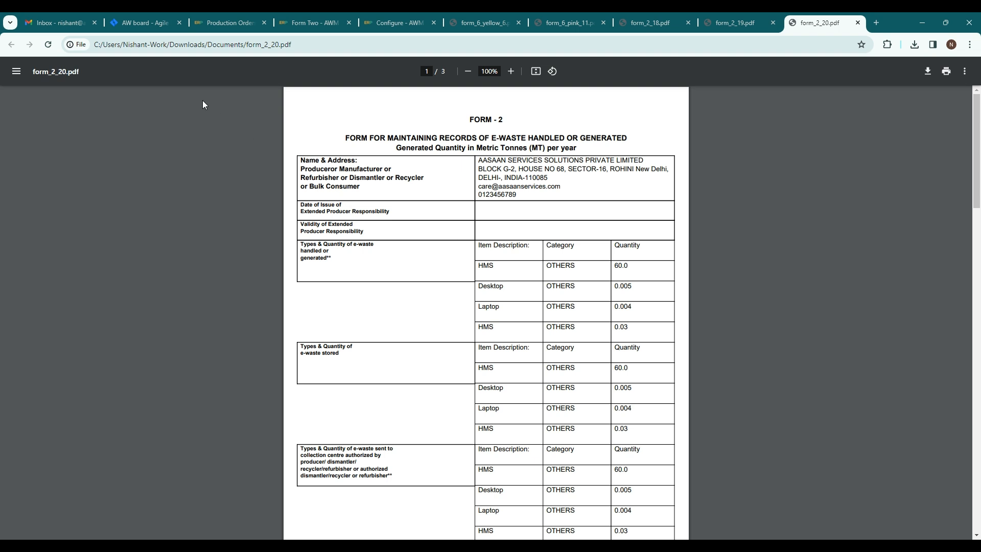